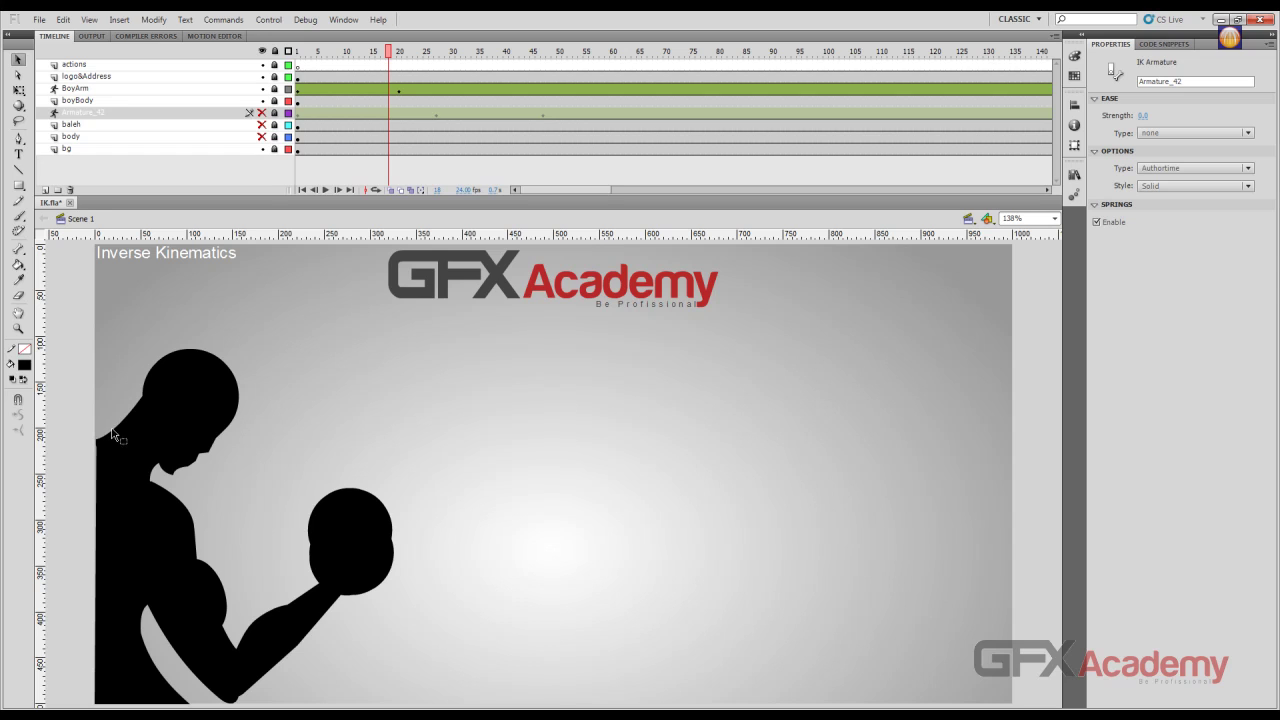
Unlock the BoyArm layer and select the bone inside the muscular figure's forearm to view its properties
left_click(68, 436)
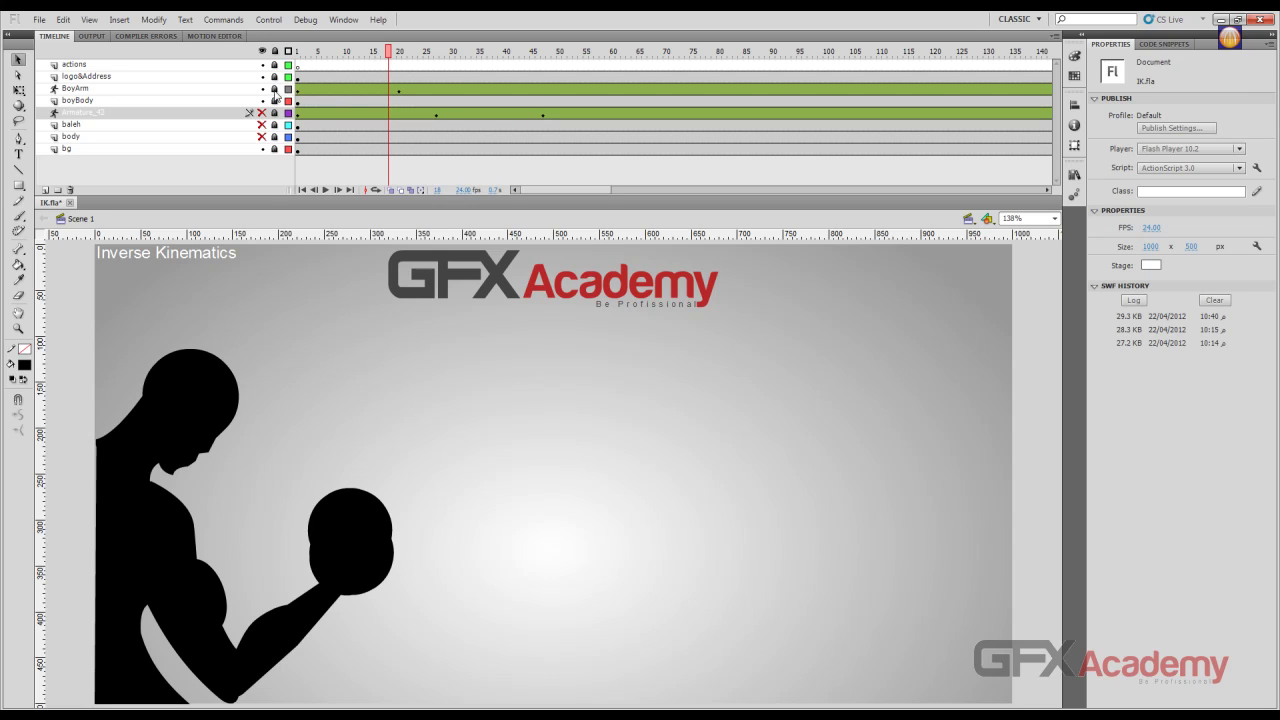
left_click_drag(339, 580, 229, 694)
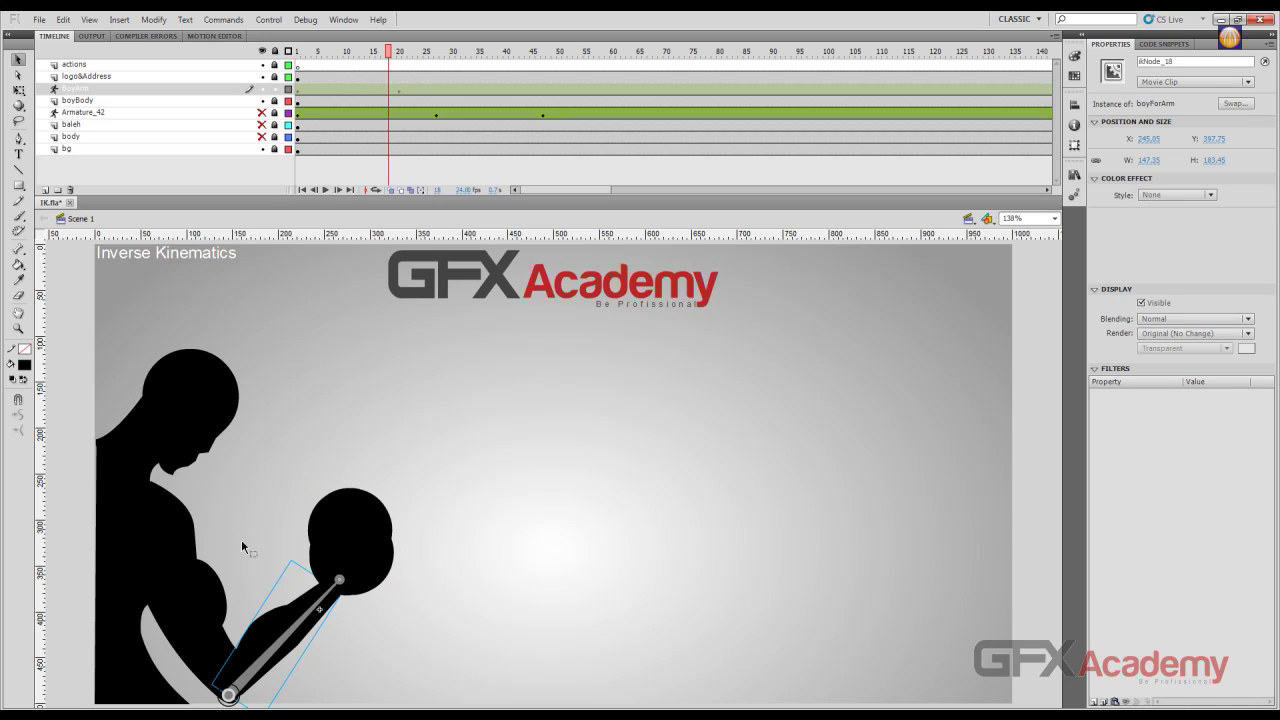
left_click(268, 668)
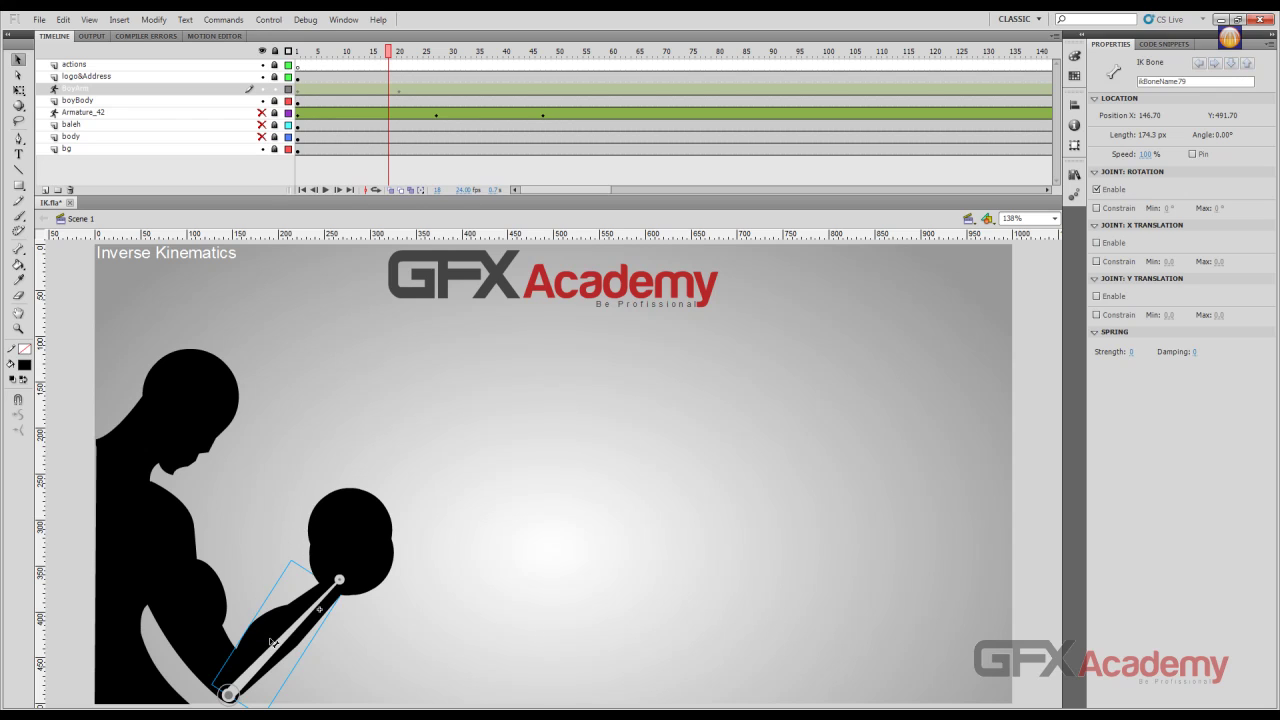
left_click(288, 89)
left_click(288, 90)
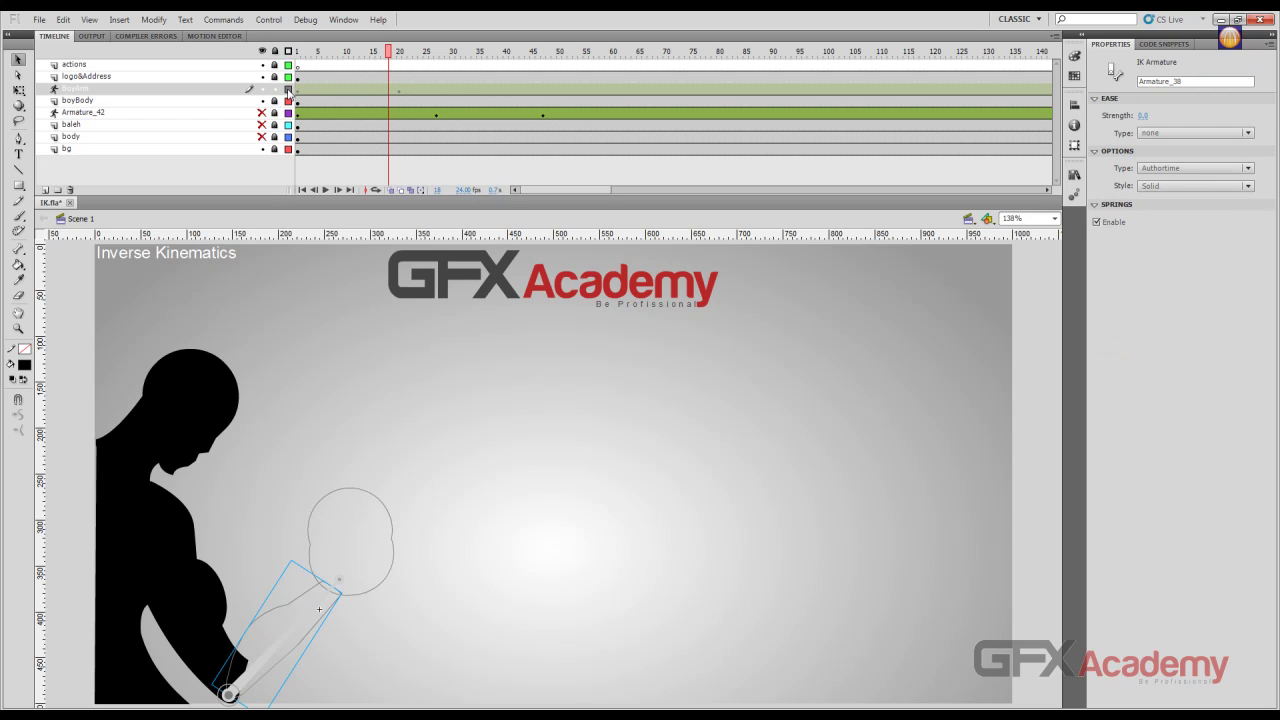
left_click(288, 90)
left_click(289, 90)
double_click(288, 90)
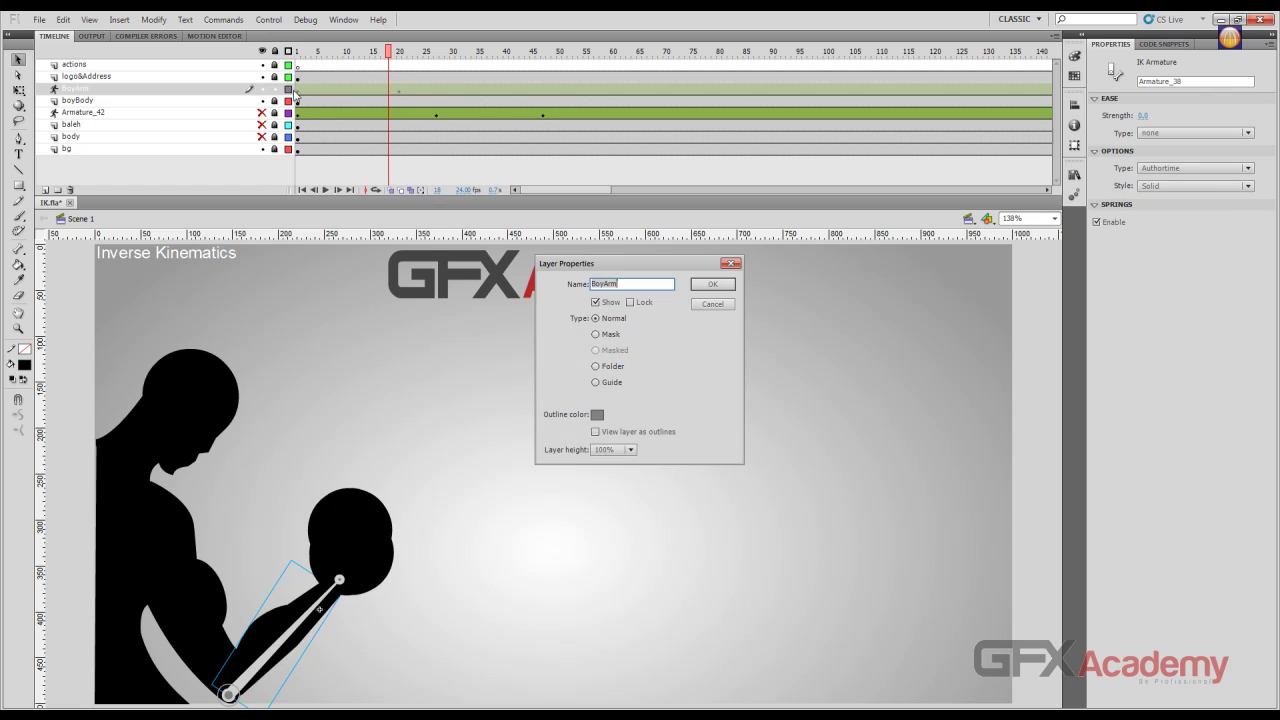
left_click(701, 308)
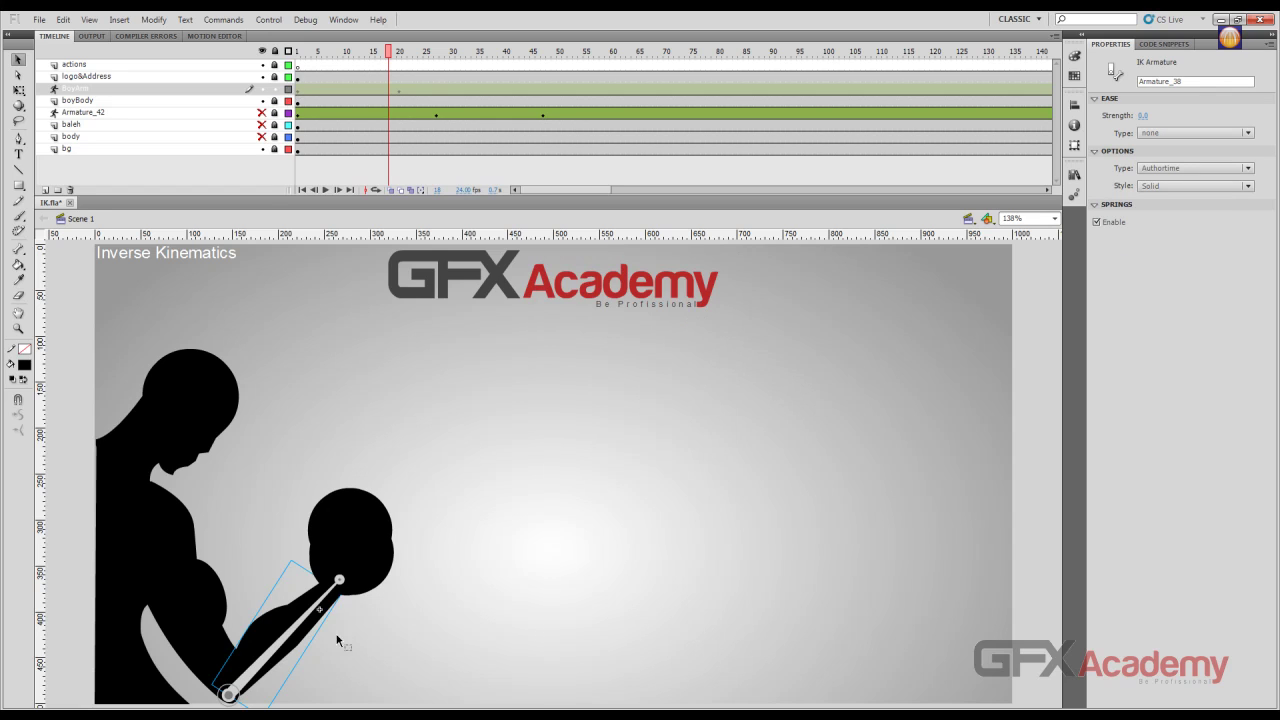
Examine the forearm bone's location and joint properties, and lock the BoyArm layer again
left_click(287, 648)
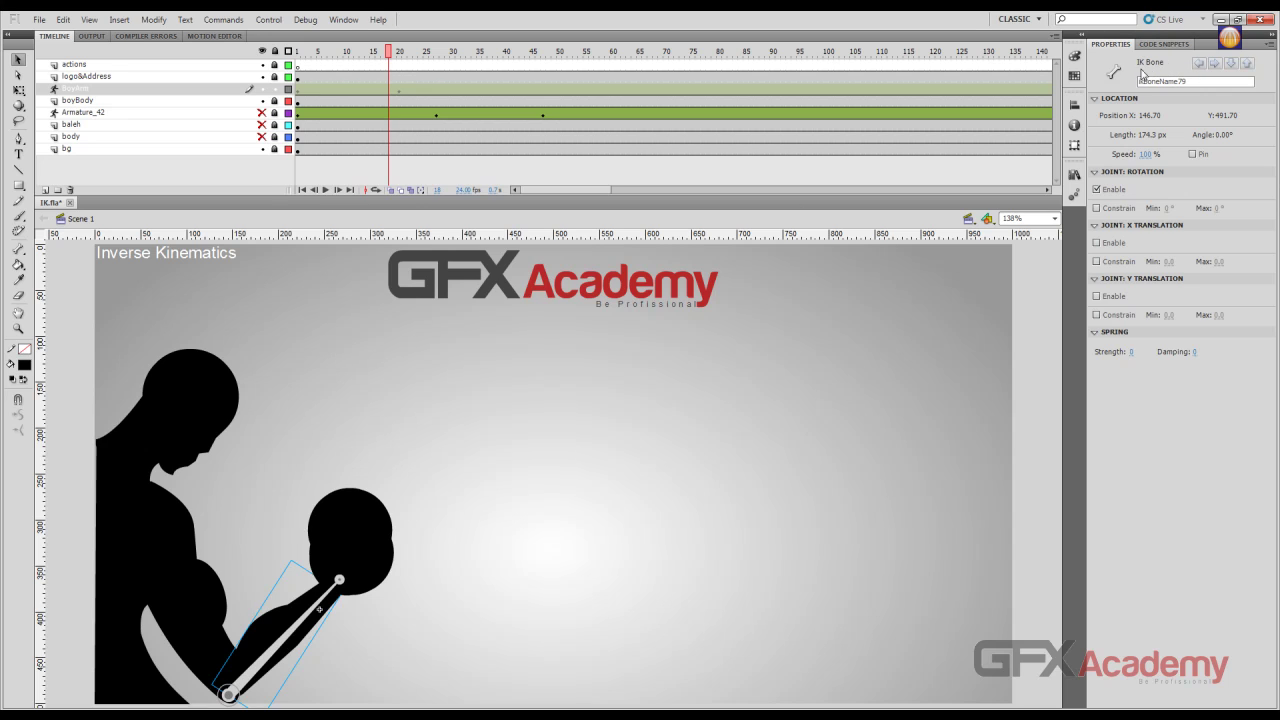
left_click(1143, 194)
left_click(274, 89)
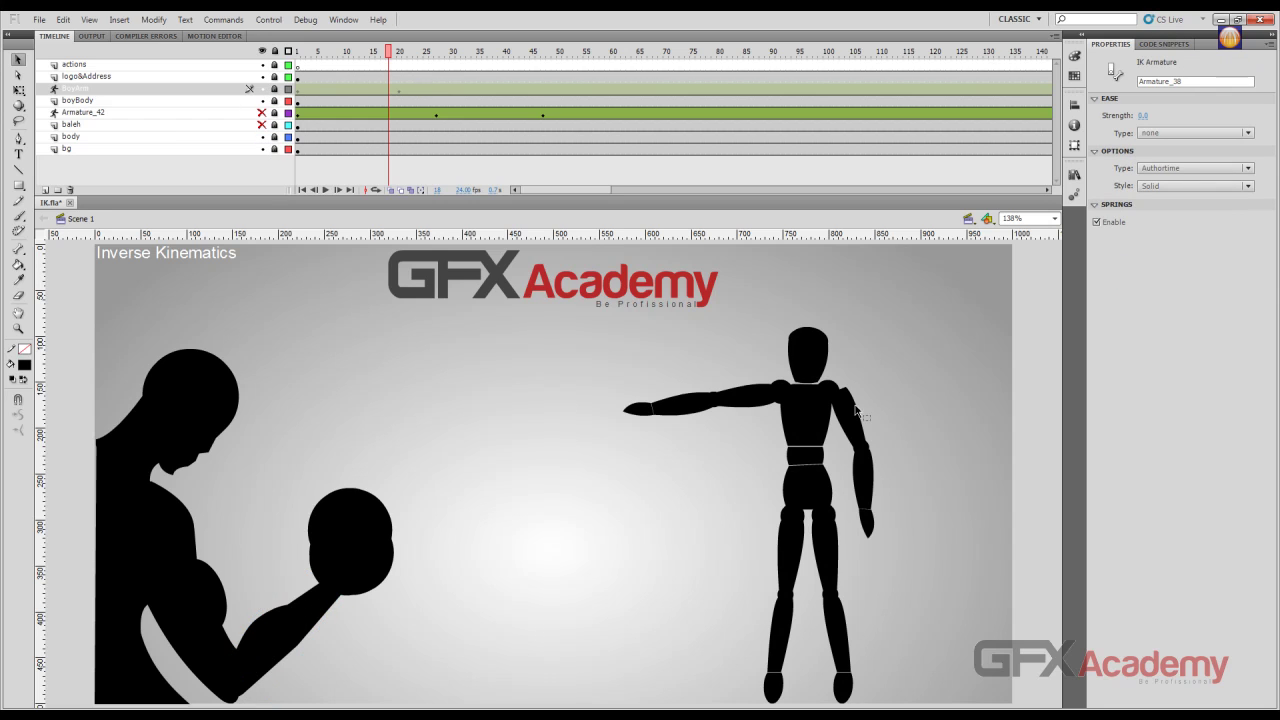
Show the baleh layer and open the mannequin's symbol on the body layer for editing
left_click(855, 410)
left_click(262, 124)
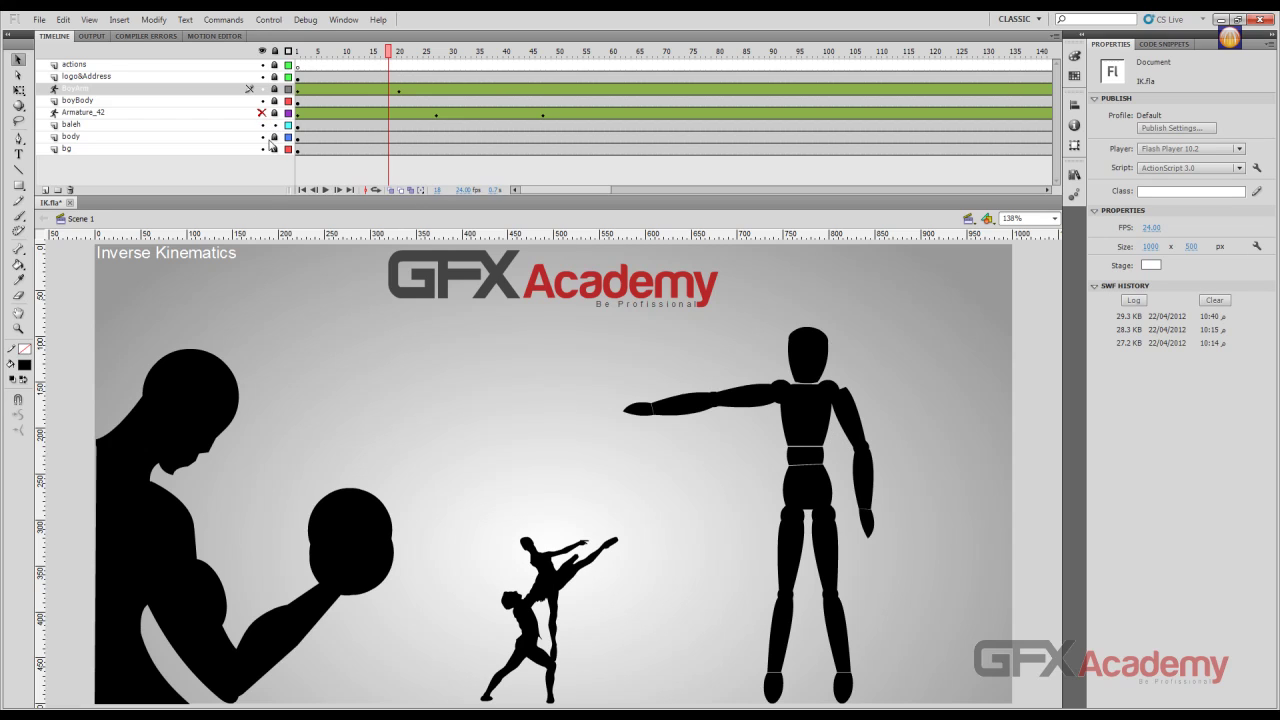
left_click(838, 398)
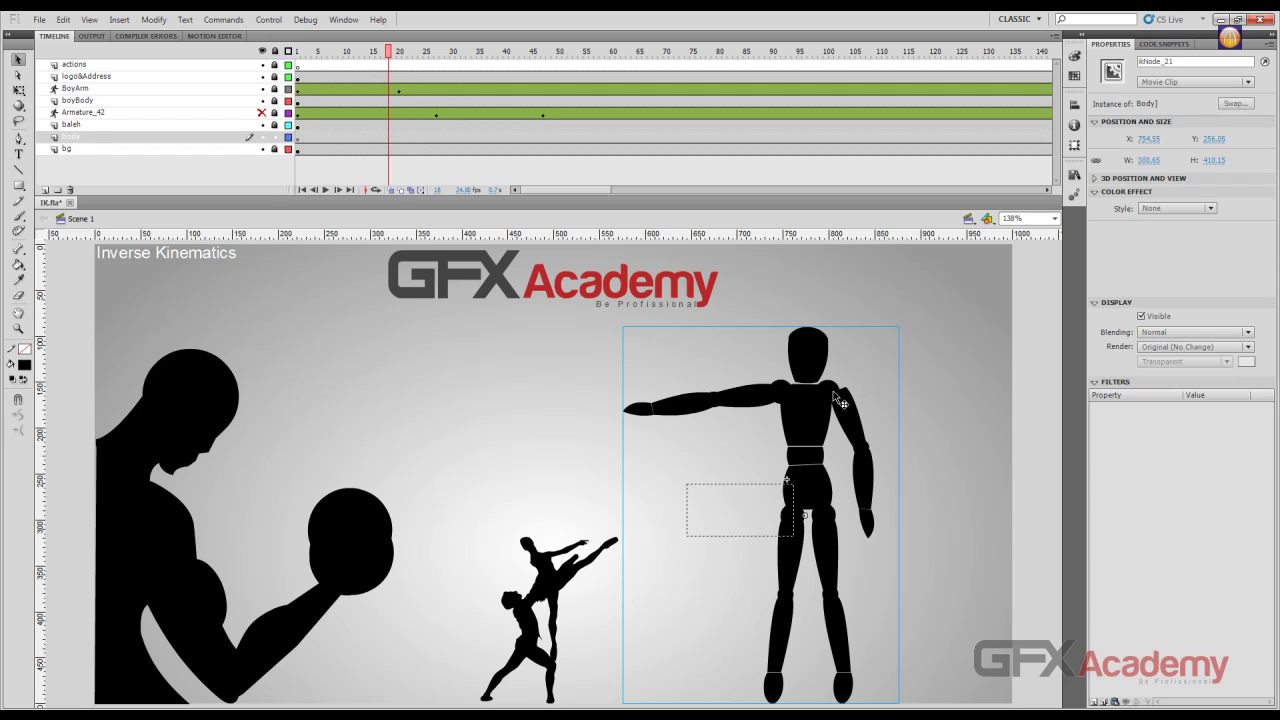
double_click(837, 397)
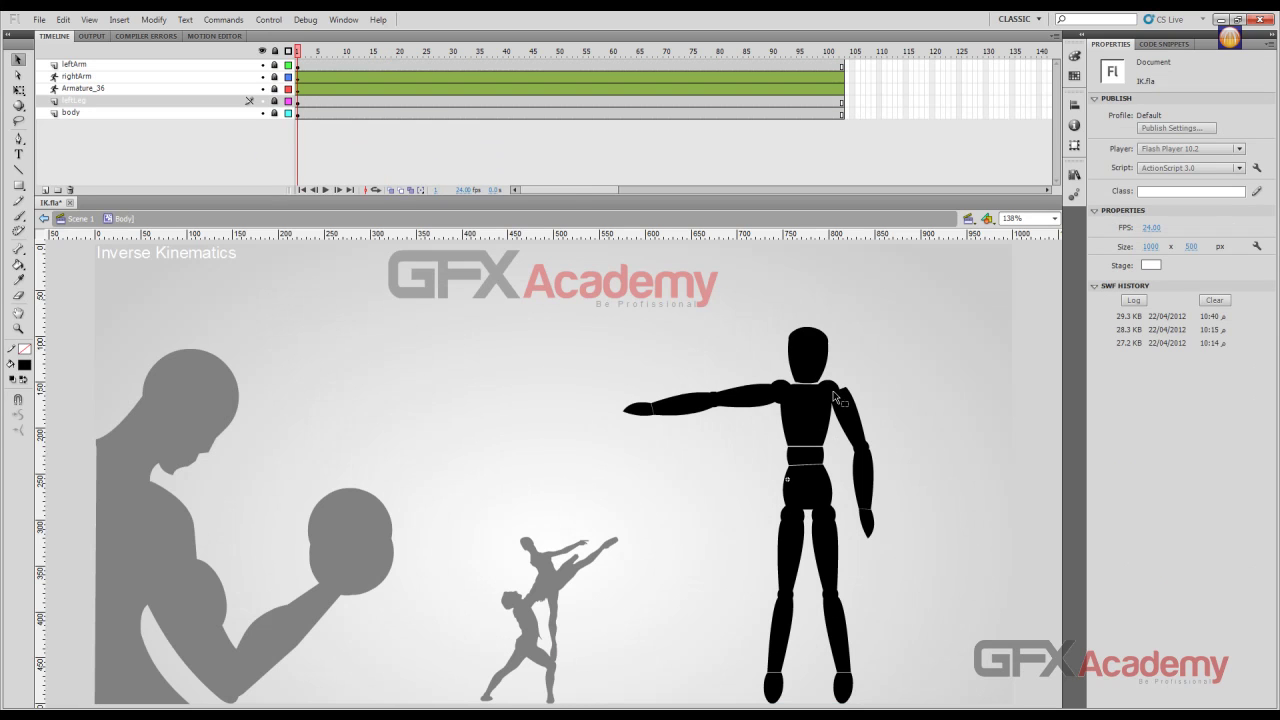
Unlock all layers of the mannequin symbol and select the shoulder bone of the rightArm armature
left_click(274, 52)
left_click(848, 405)
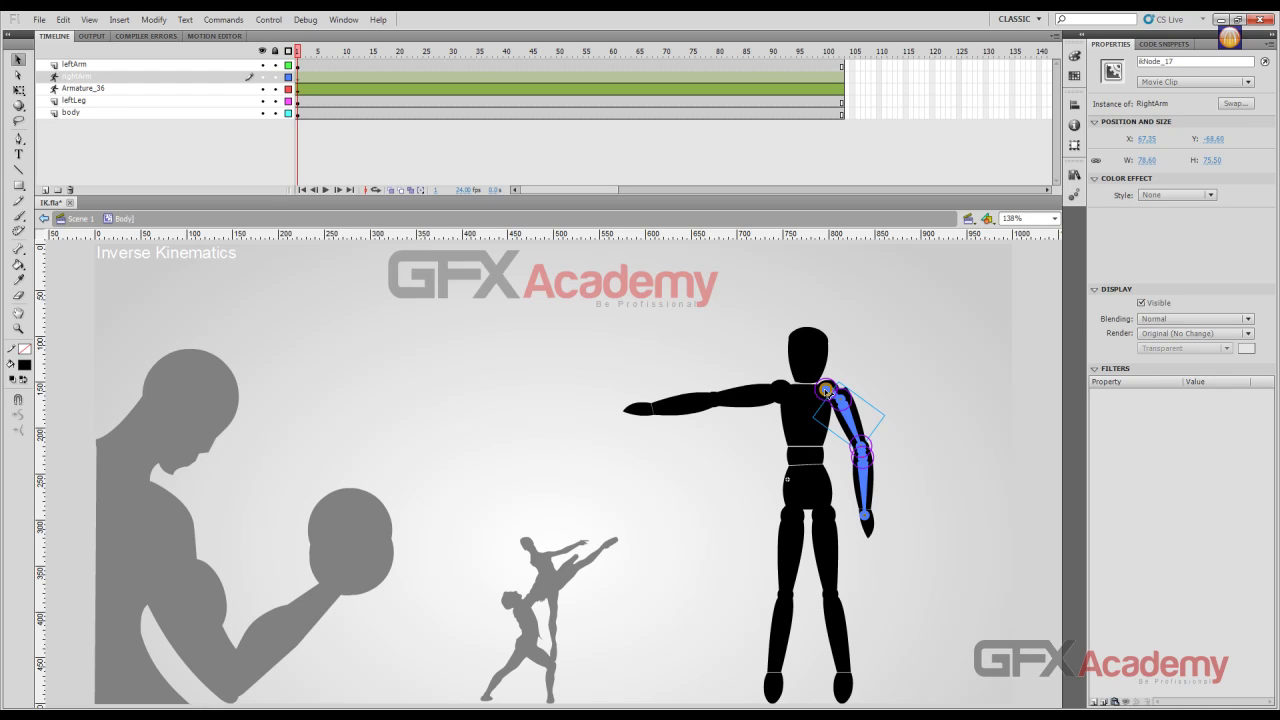
left_click(828, 391)
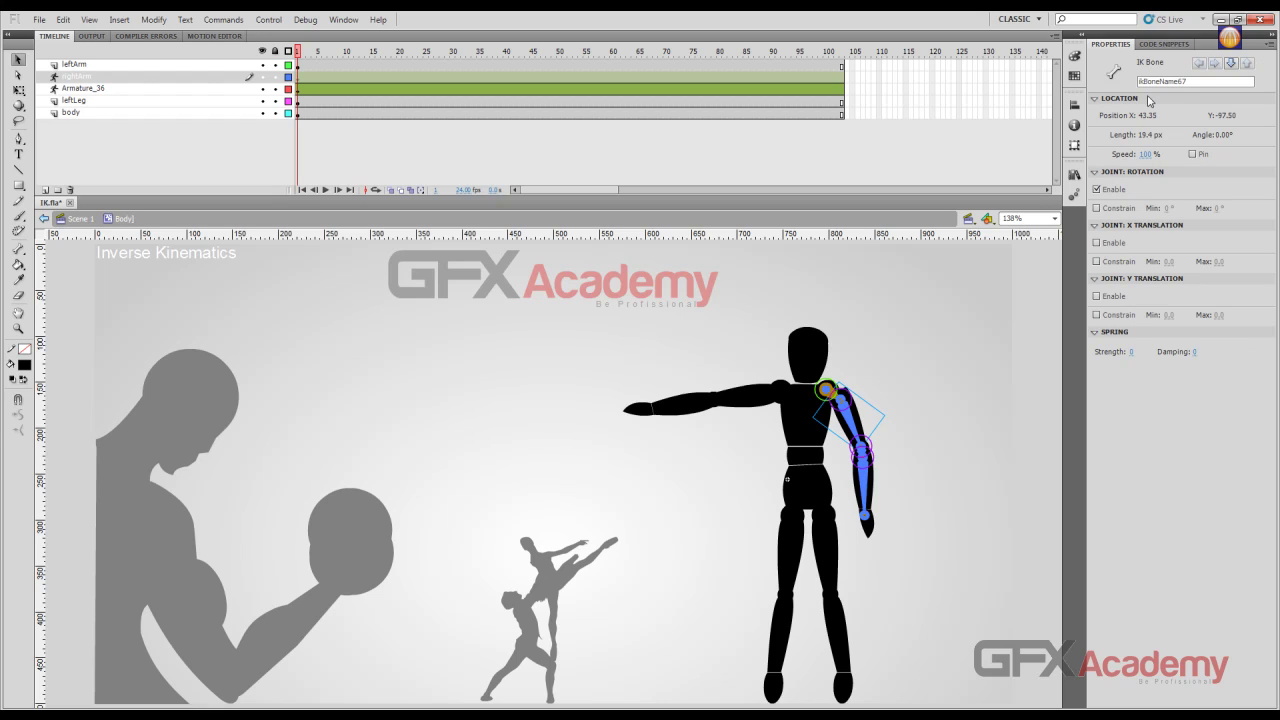
Examine the rightArm bone hierarchy by moving through the child and parent bones from the shoulder bone
left_click(1232, 64)
left_click(1232, 64)
left_click(1232, 64)
left_click(1233, 68)
left_click(1245, 68)
left_click(1245, 68)
left_click(1232, 64)
left_click(1232, 64)
left_click(1246, 65)
left_click(1246, 66)
Rename the shoulder bone's instance as ShoulderBone
left_click(1141, 84)
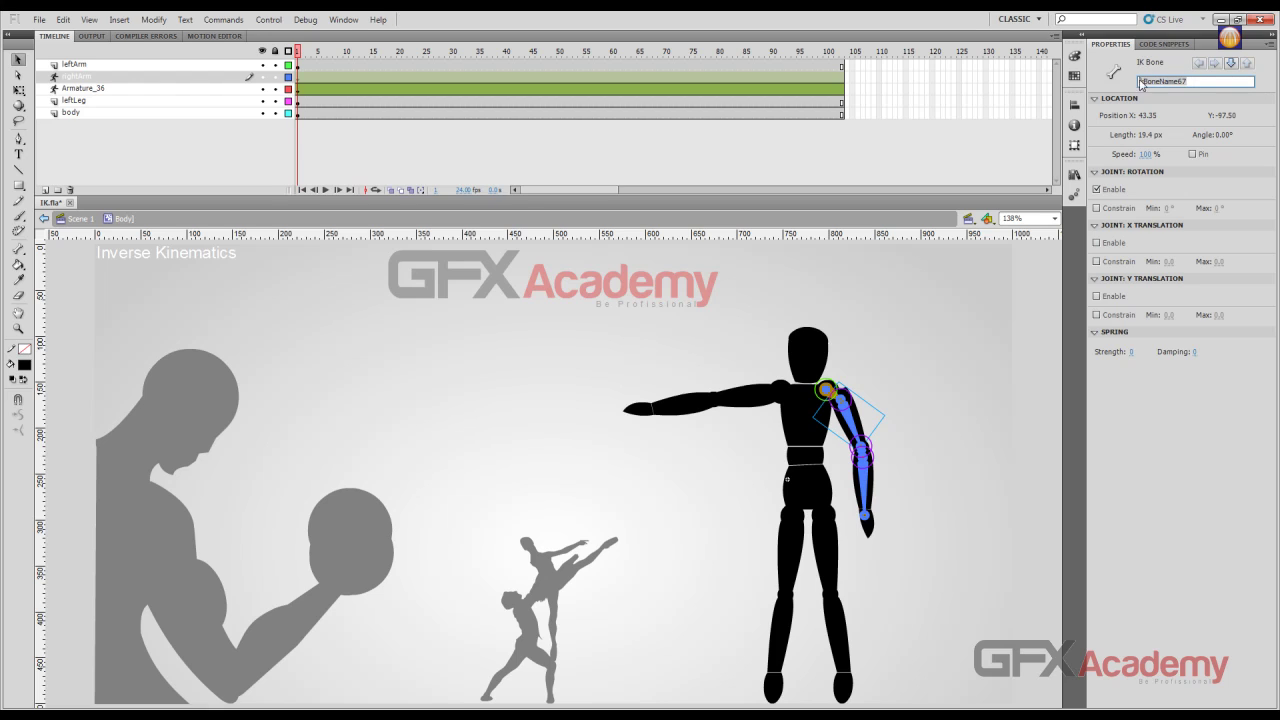
double_click(1195, 80)
left_click(1193, 81)
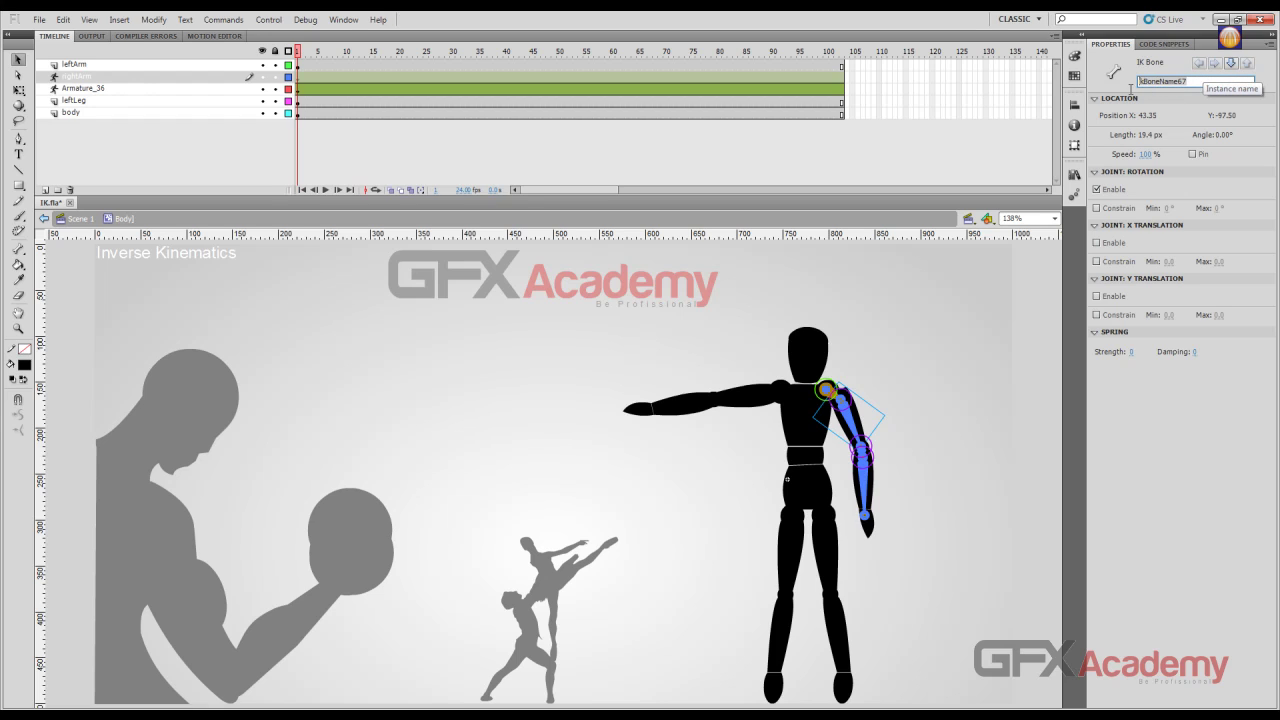
type("ShouldersBo")
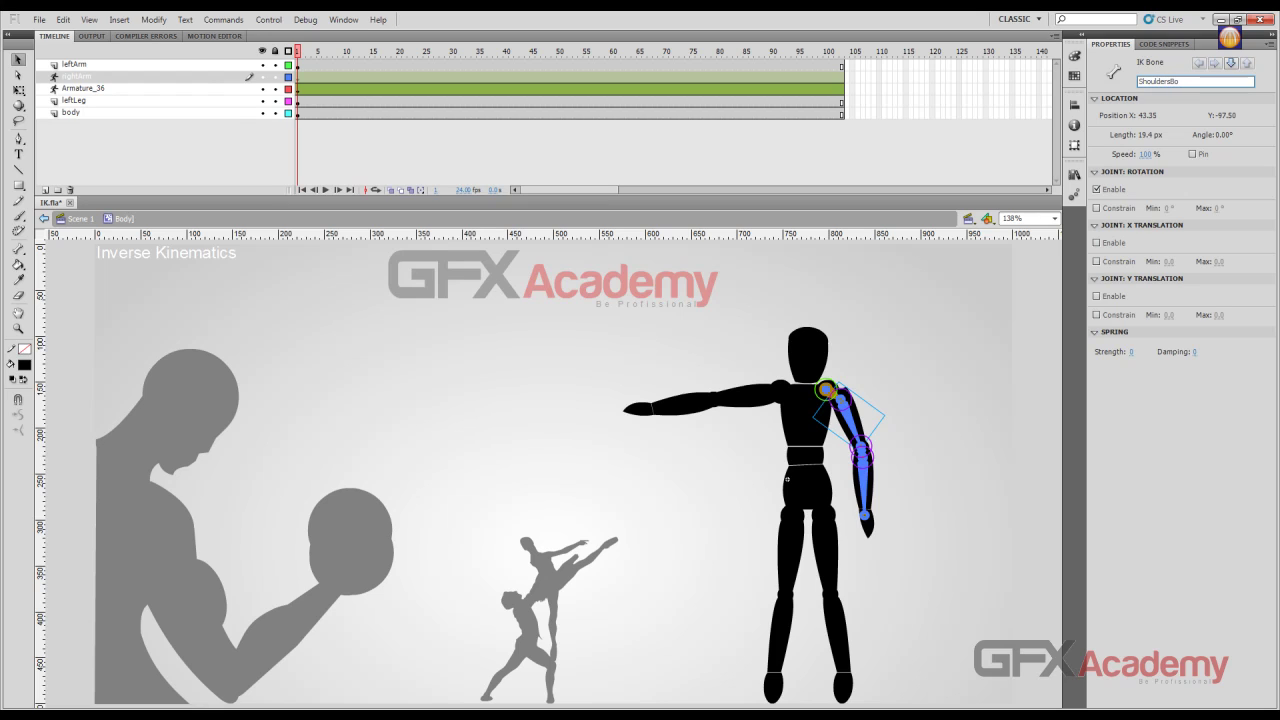
type("ne")
key("Return")
left_click(1166, 82)
Pin the upper arm bone ikBoneName68 in place and swing the hand slightly outward to test it
left_click(1231, 63)
left_click(1231, 63)
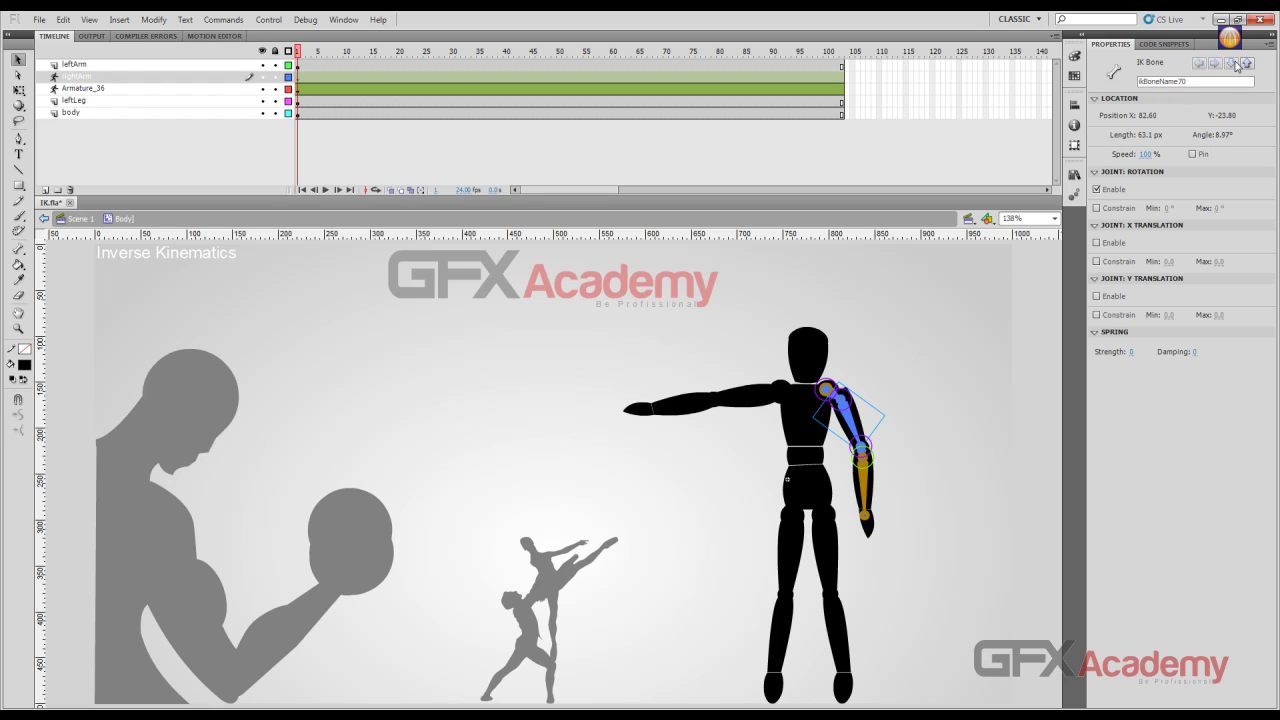
left_click(1246, 64)
left_click(1246, 64)
left_click(1230, 63)
left_click(1193, 155)
left_click(1193, 155)
left_click(1193, 155)
mouse_move(875, 534)
left_mouse_down()
mouse_move(1012, 456)
mouse_move(734, 569)
mouse_move(1034, 508)
mouse_move(726, 554)
mouse_move(1006, 514)
mouse_move(723, 540)
mouse_move(1009, 517)
mouse_move(771, 538)
mouse_move(990, 540)
mouse_move(949, 503)
mouse_move(880, 560)
mouse_move(981, 501)
mouse_move(822, 526)
mouse_move(994, 514)
mouse_move(808, 532)
mouse_move(931, 531)
mouse_move(840, 566)
mouse_move(954, 531)
mouse_move(885, 560)
mouse_move(916, 547)
mouse_move(890, 532)
left_mouse_up()
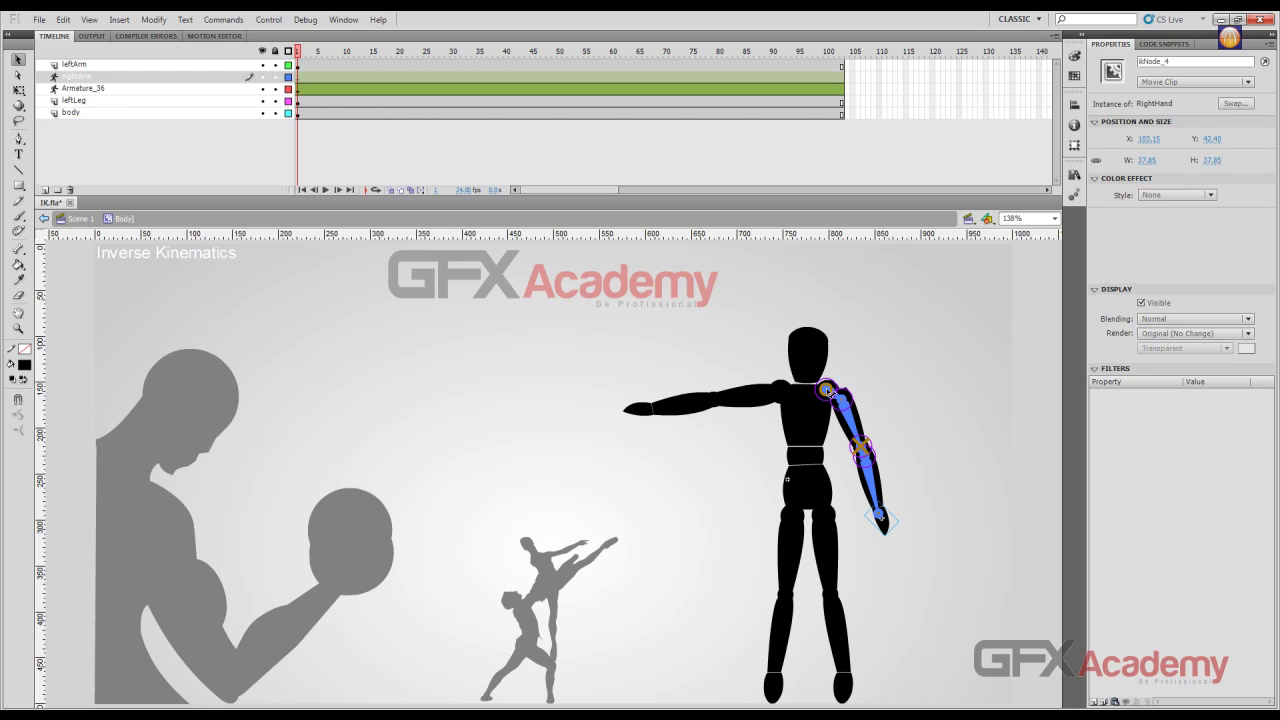
Set the upper arm bone's joint speed to 0% and move the hand slightly outward to test it
left_click(840, 401)
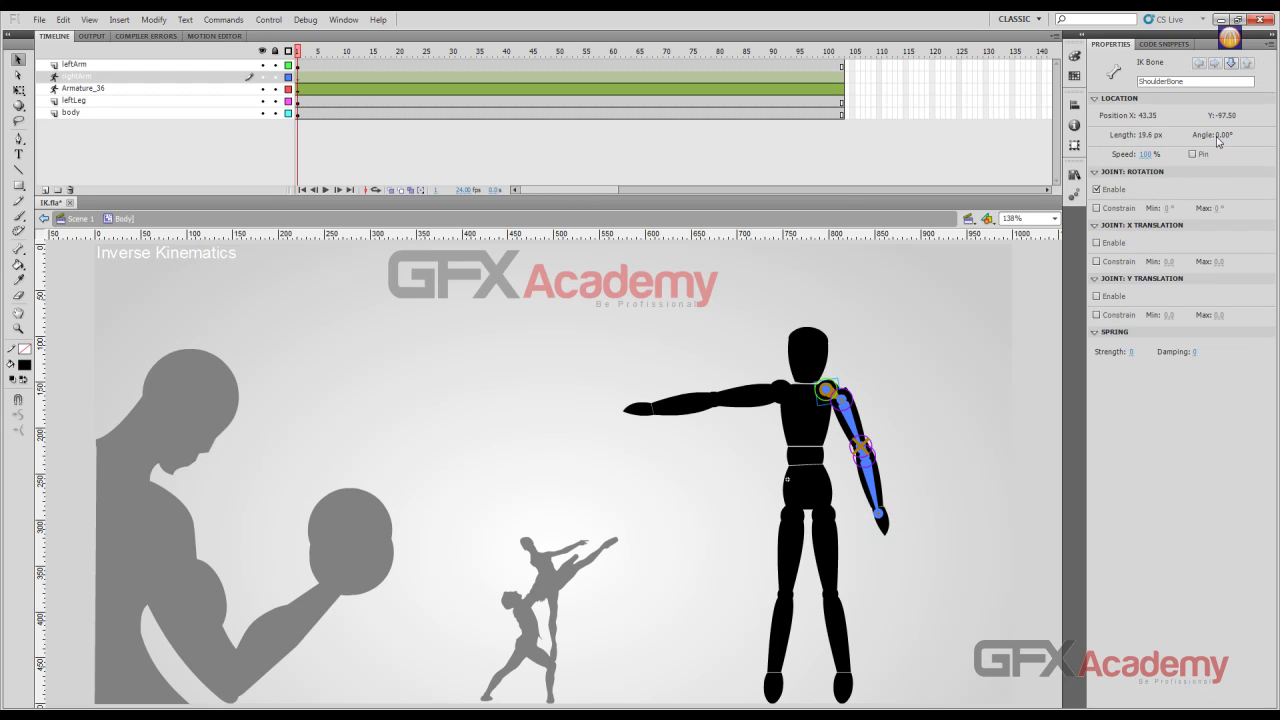
left_click(864, 450)
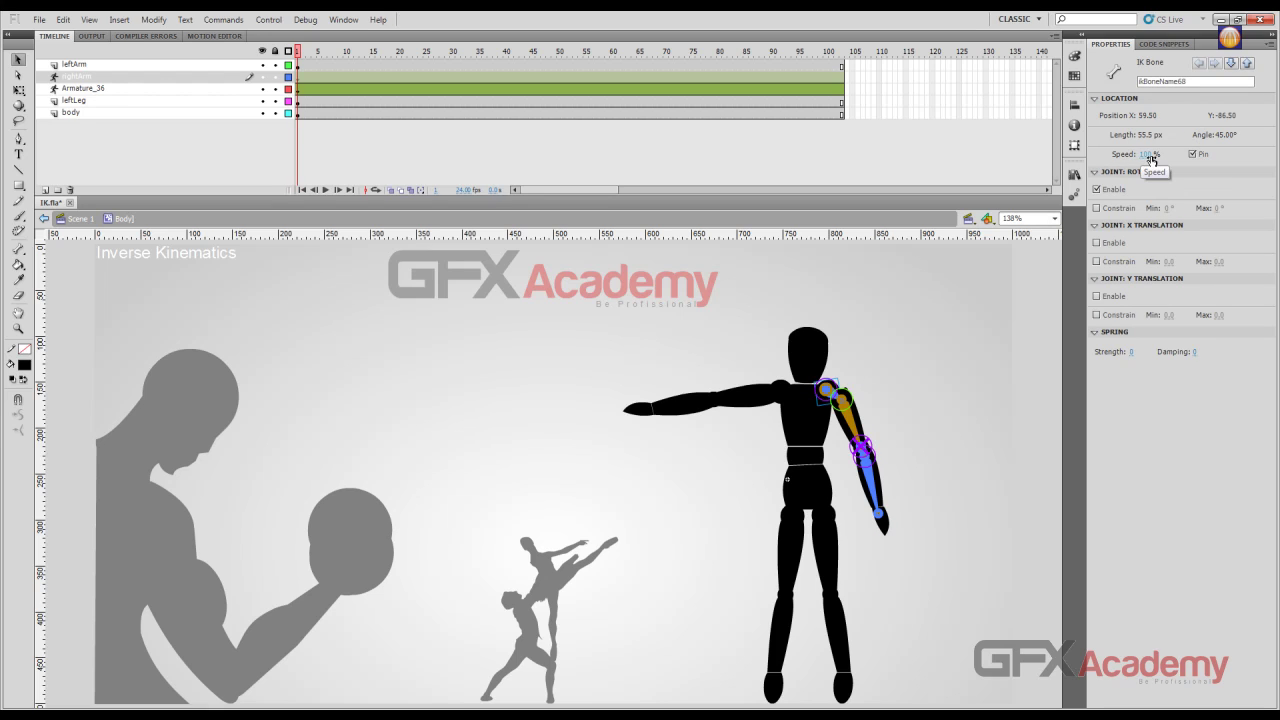
left_click_drag(1153, 157, 1131, 154)
mouse_move(895, 532)
left_mouse_down()
mouse_move(1020, 449)
mouse_move(727, 553)
mouse_move(980, 519)
mouse_move(882, 561)
mouse_move(892, 534)
left_mouse_up()
left_click(893, 534)
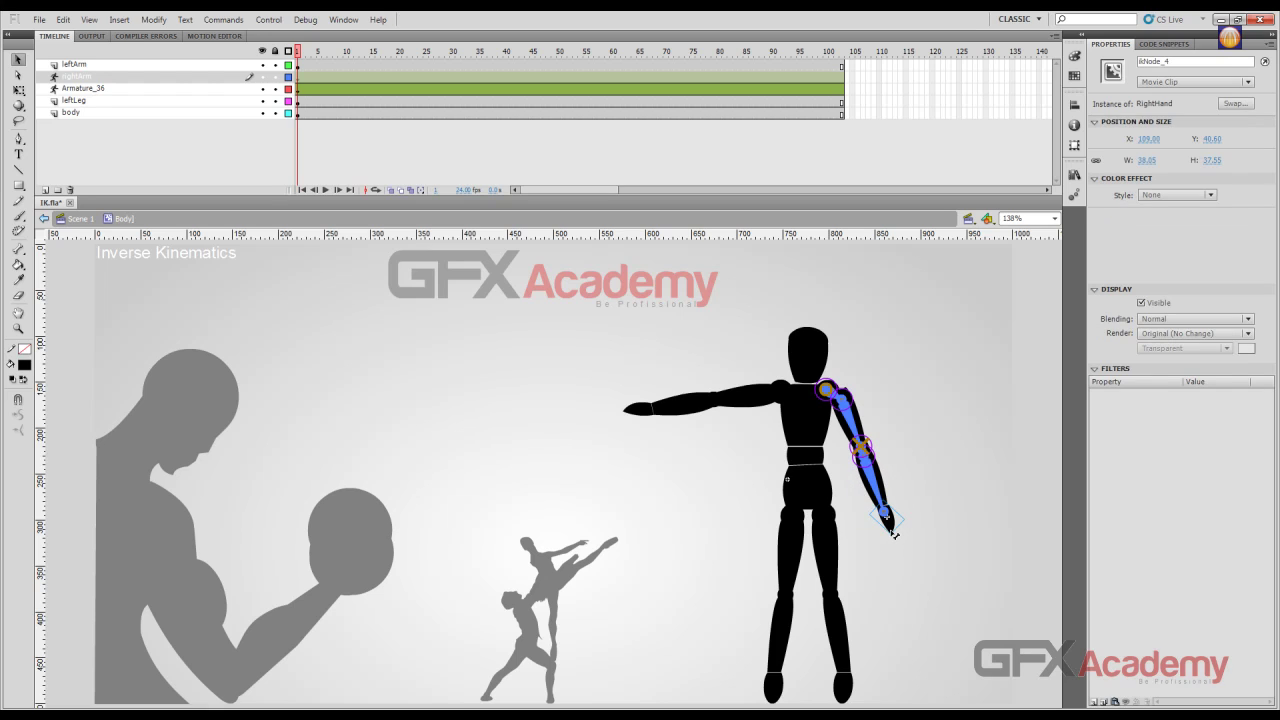
Examine the speed and pin settings of the rightArm armature's elbow and upper arm bones
left_click(864, 450)
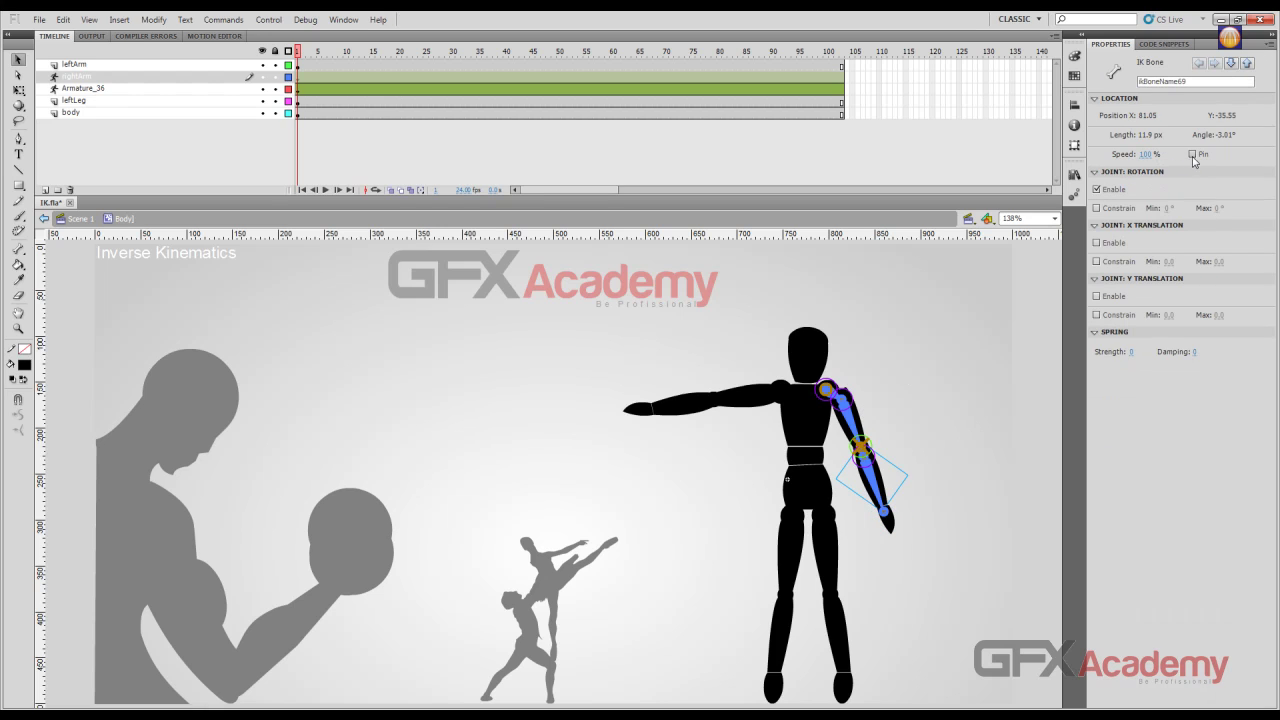
left_click(863, 447)
left_click(1202, 154)
left_click(875, 479)
left_click(858, 430)
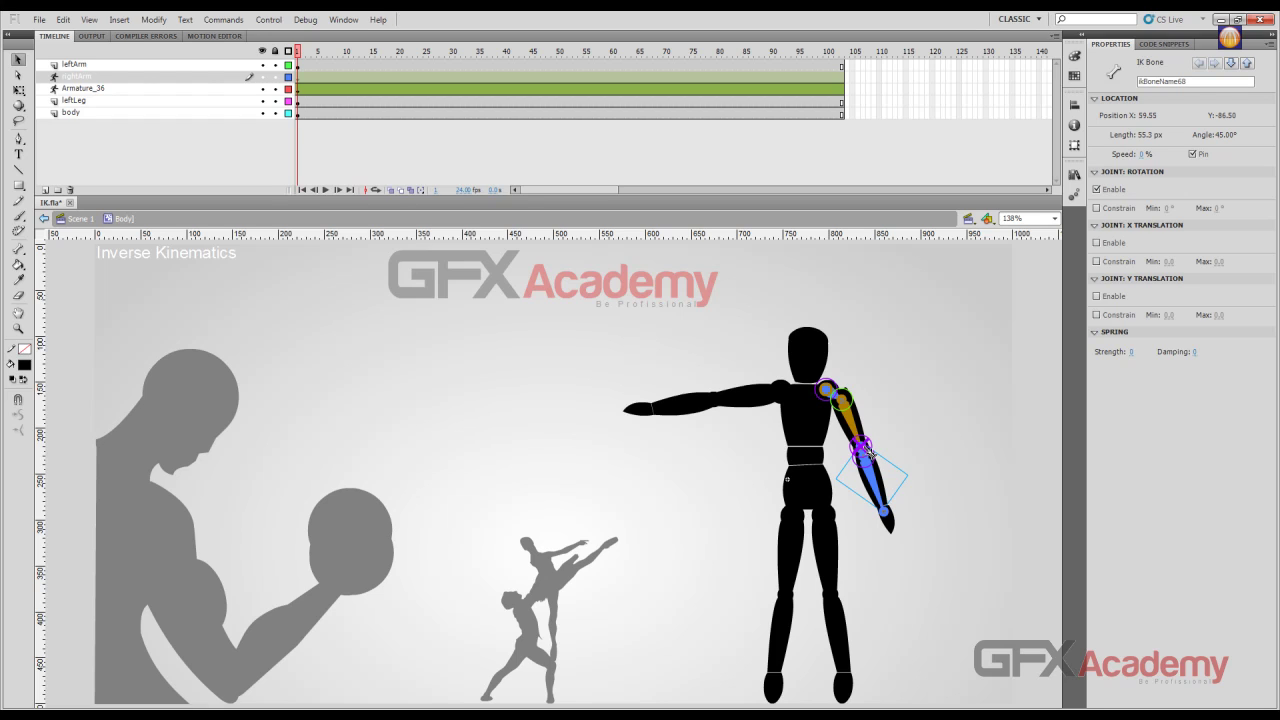
Set the upper arm bone's speed to 100%, unpin it and constrain its joint rotation
left_click(1146, 158)
left_click(1199, 156)
left_click(1141, 157)
left_click(1097, 208)
mouse_move(892, 527)
left_mouse_down()
mouse_move(900, 485)
mouse_move(967, 418)
mouse_move(943, 372)
mouse_move(914, 394)
mouse_move(1029, 440)
mouse_move(837, 486)
mouse_move(815, 458)
mouse_move(830, 438)
mouse_move(865, 505)
mouse_move(912, 522)
mouse_move(885, 520)
mouse_move(889, 531)
left_mouse_up()
Swing the right forearm and hand inward to try out the arm's joints
left_click(858, 466)
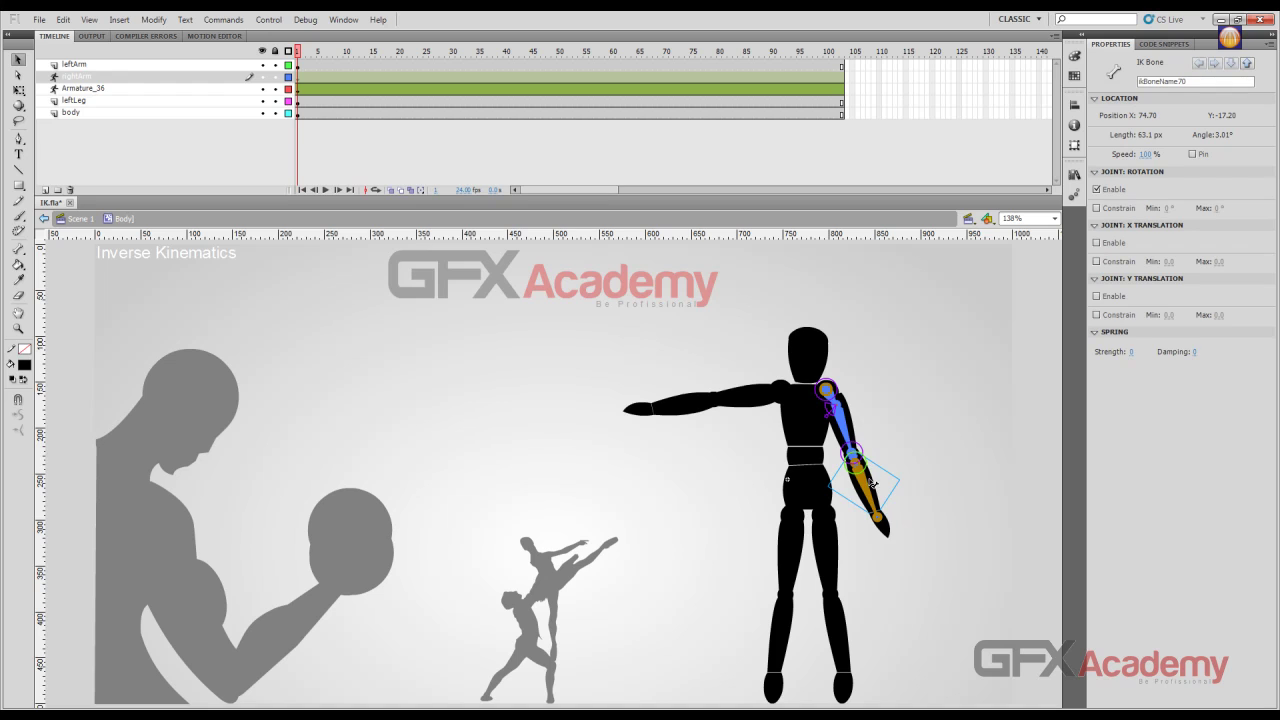
mouse_move(872, 484)
left_mouse_down()
mouse_move(880, 515)
mouse_move(905, 505)
mouse_move(850, 447)
mouse_move(800, 452)
mouse_move(870, 510)
mouse_move(915, 505)
mouse_move(952, 368)
mouse_move(968, 400)
mouse_move(860, 450)
mouse_move(981, 385)
mouse_move(800, 460)
mouse_move(985, 460)
mouse_move(870, 500)
mouse_move(935, 445)
mouse_move(868, 494)
mouse_move(895, 495)
mouse_move(861, 471)
left_mouse_up()
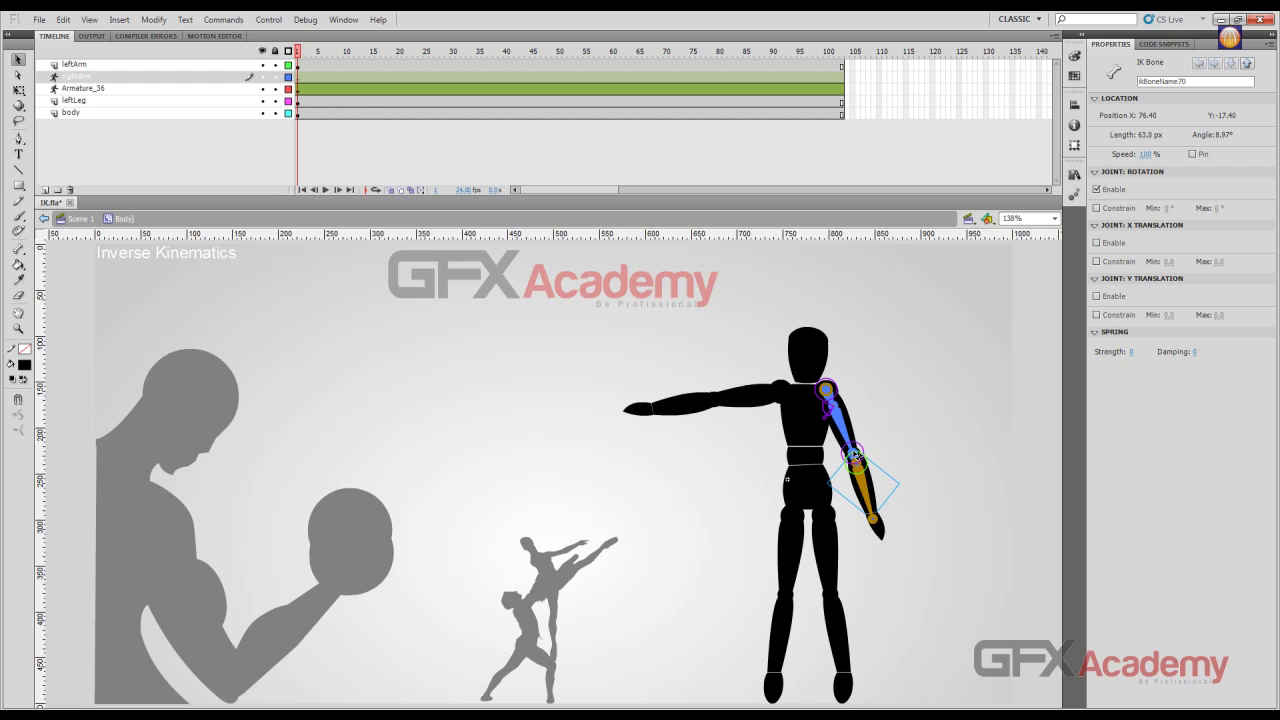
left_click(858, 457)
left_click_drag(869, 492, 880, 546)
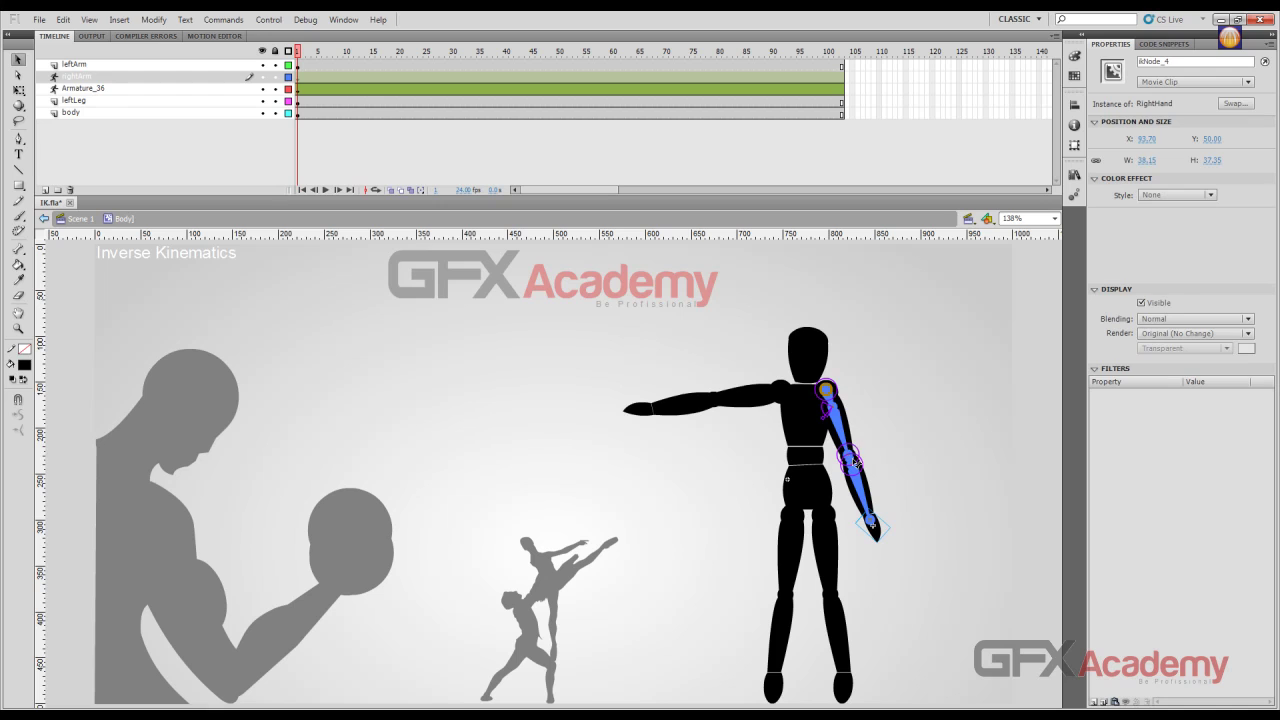
left_click(855, 462)
Test the upper arm bone's rotation constraint by swinging the arm outward and back down toward the body
left_click(851, 457)
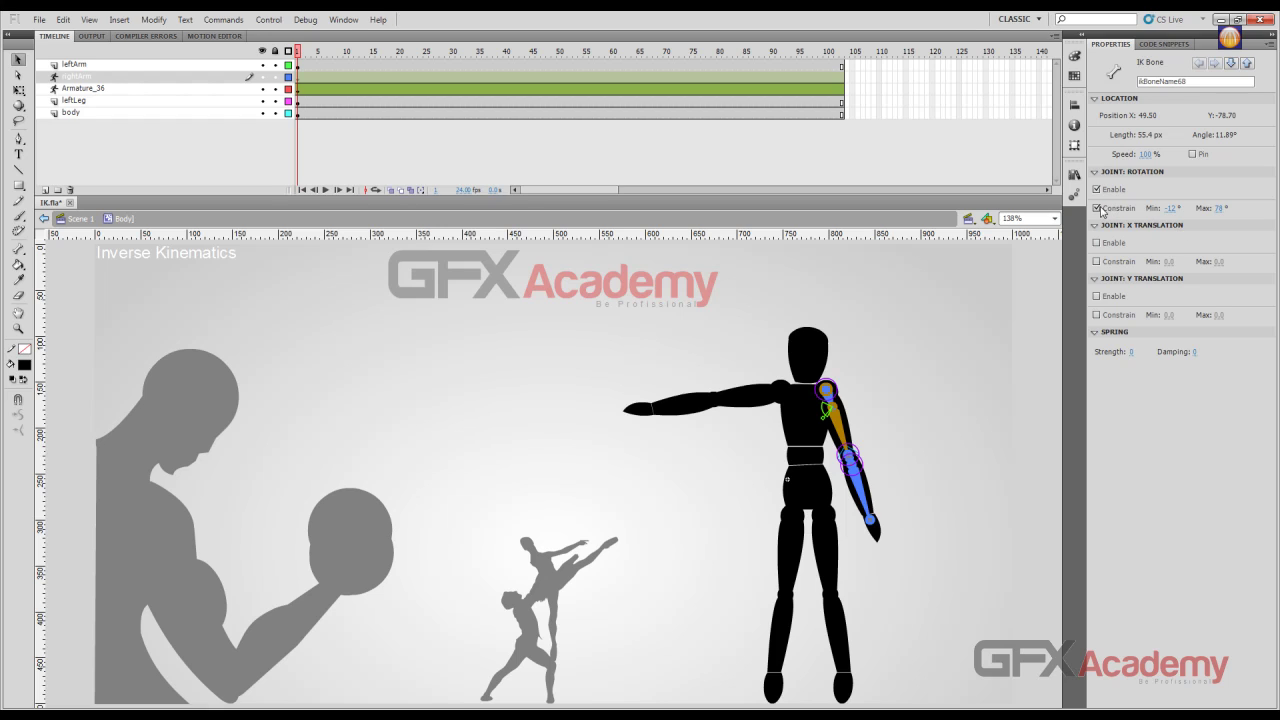
left_click(1097, 208)
left_click_drag(876, 536, 955, 452)
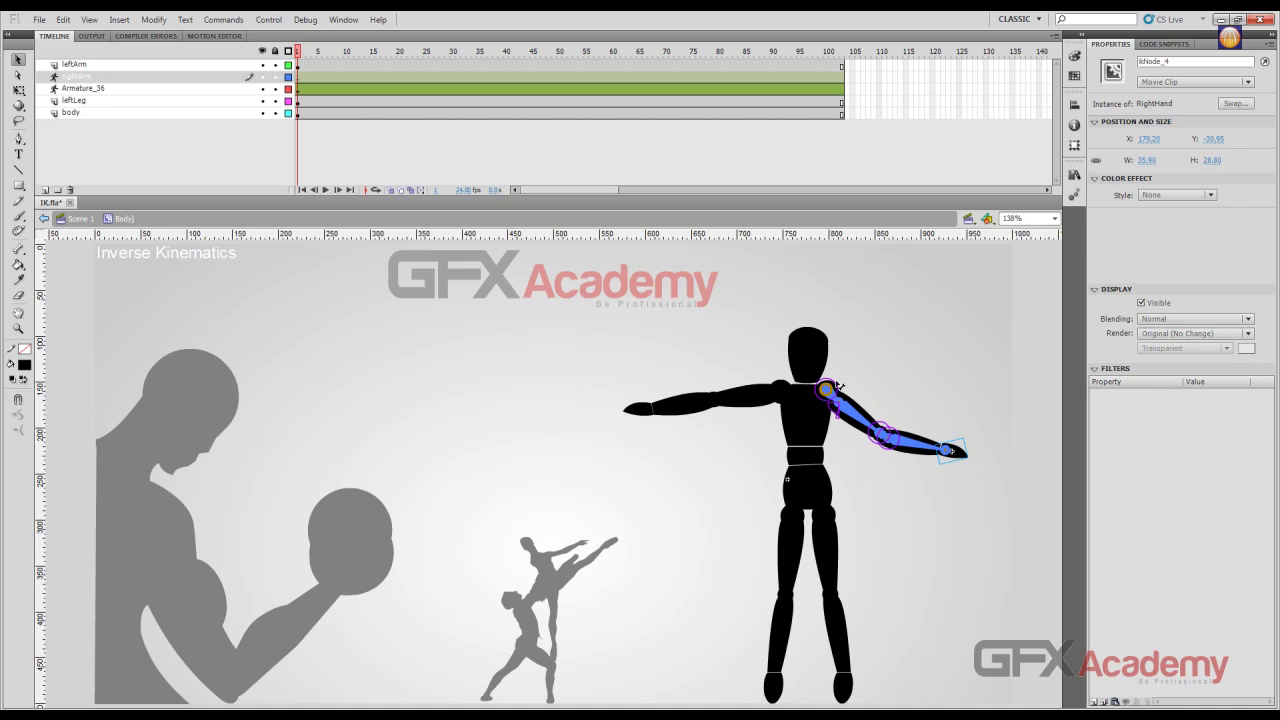
left_click_drag(960, 456, 963, 517)
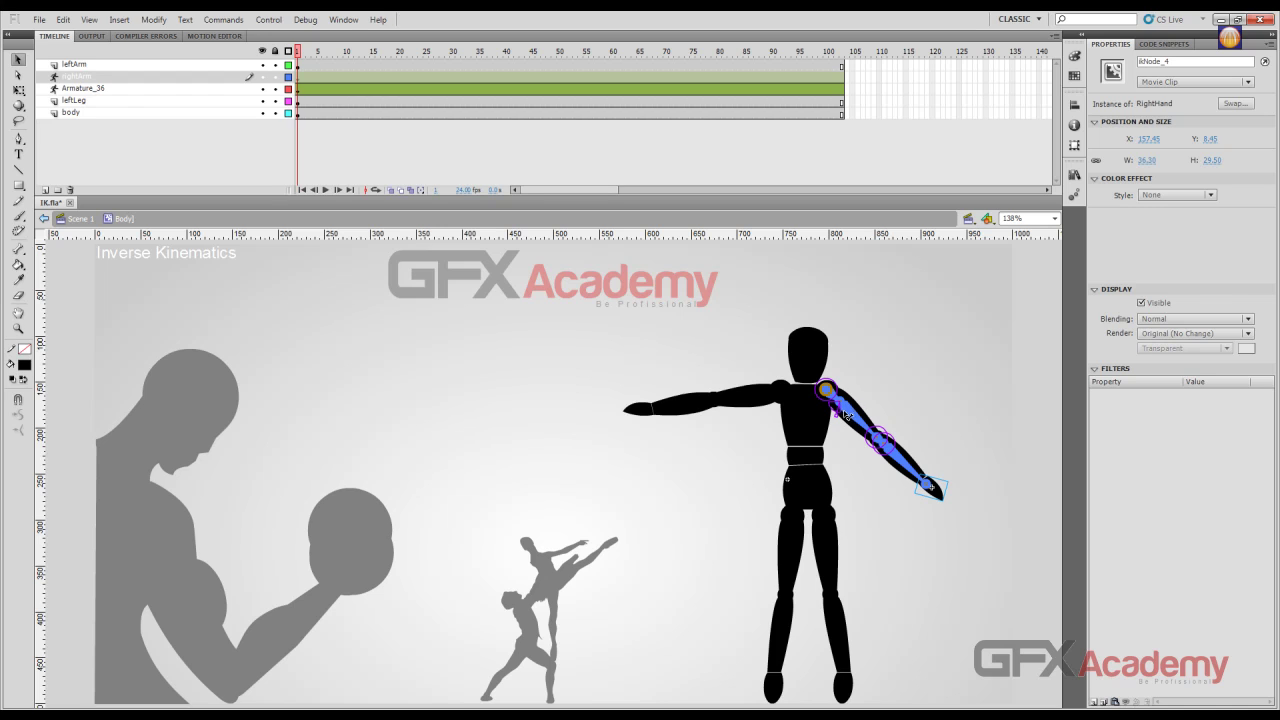
left_click_drag(943, 496, 908, 529)
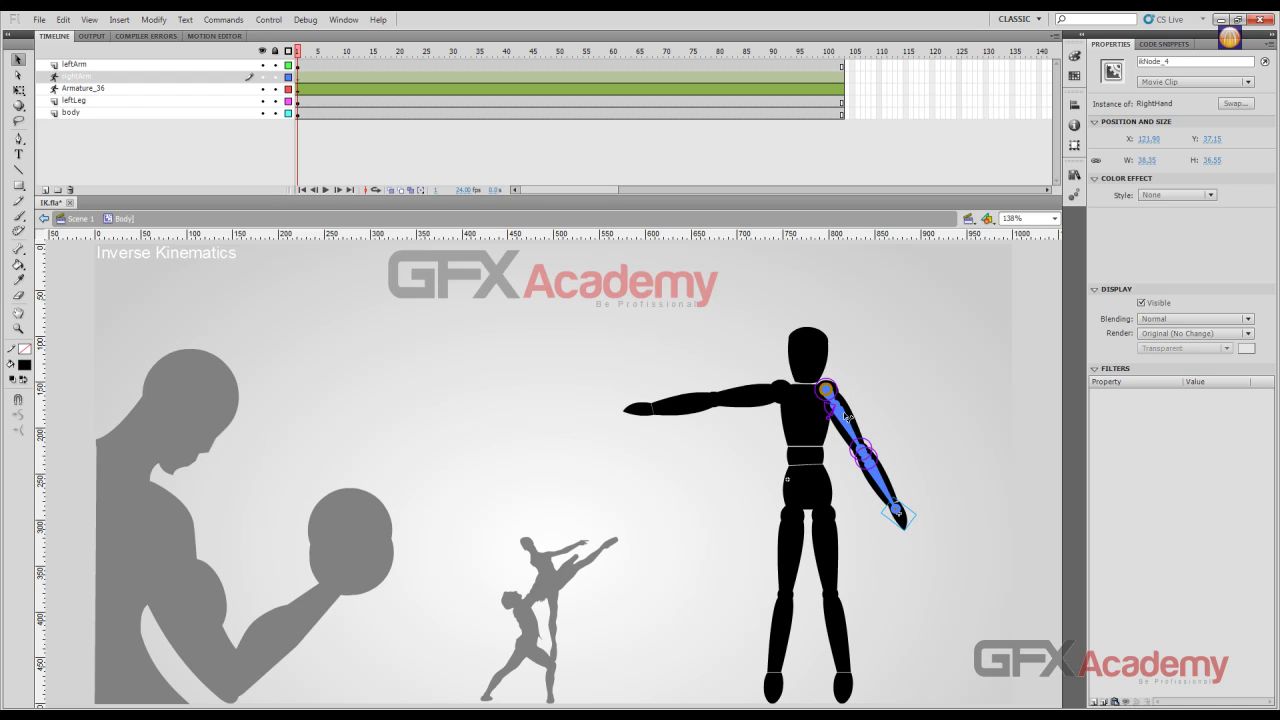
Set the upper arm bone's maximum rotation constraint to 138°
left_click(845, 415)
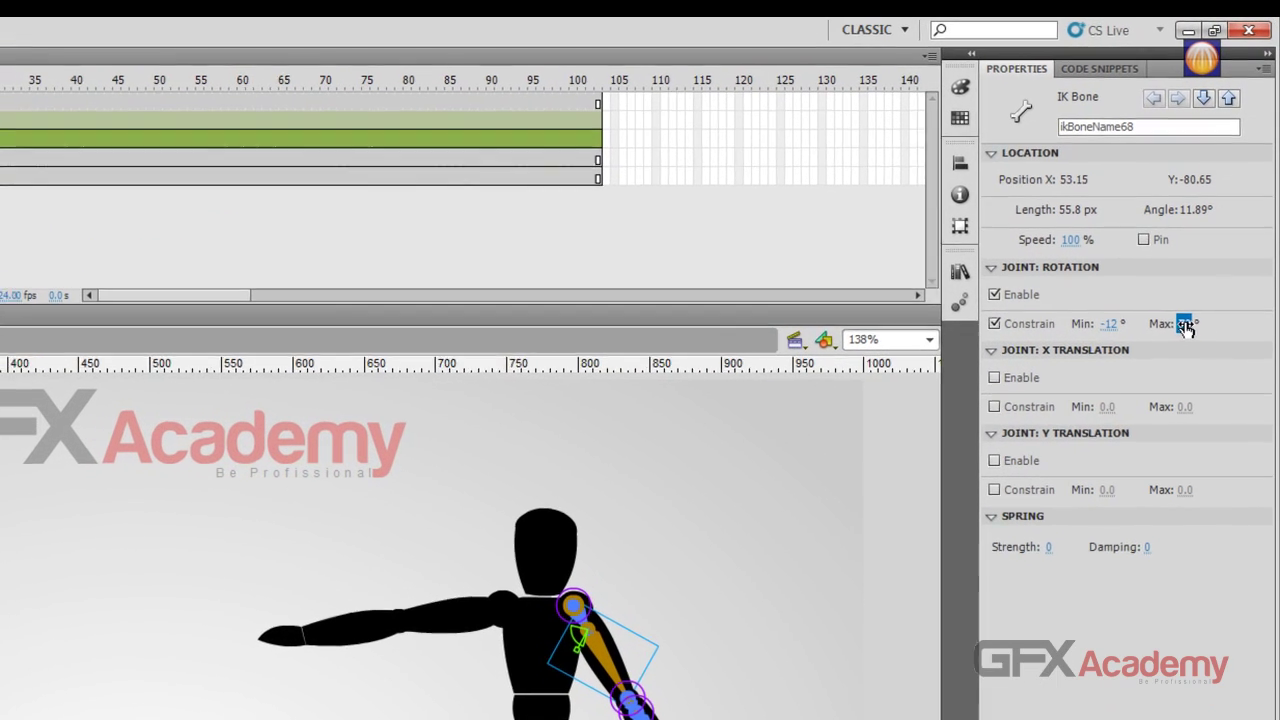
left_click_drag(1217, 212, 1247, 208)
mouse_move(1228, 325)
left_mouse_down()
mouse_move(1268, 327)
mouse_move(1252, 330)
left_mouse_up()
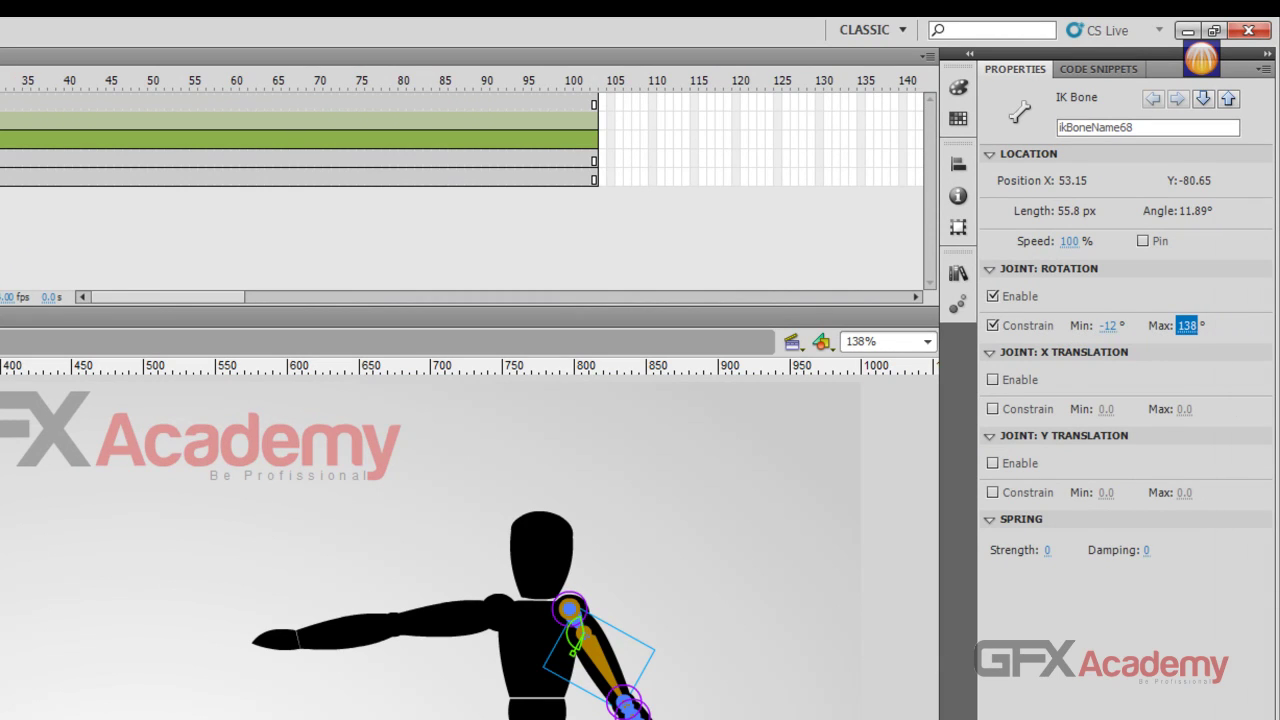
Swing the right arm across the torso and back down to the side, and select the shoulder
left_click_drag(628, 706, 440, 630)
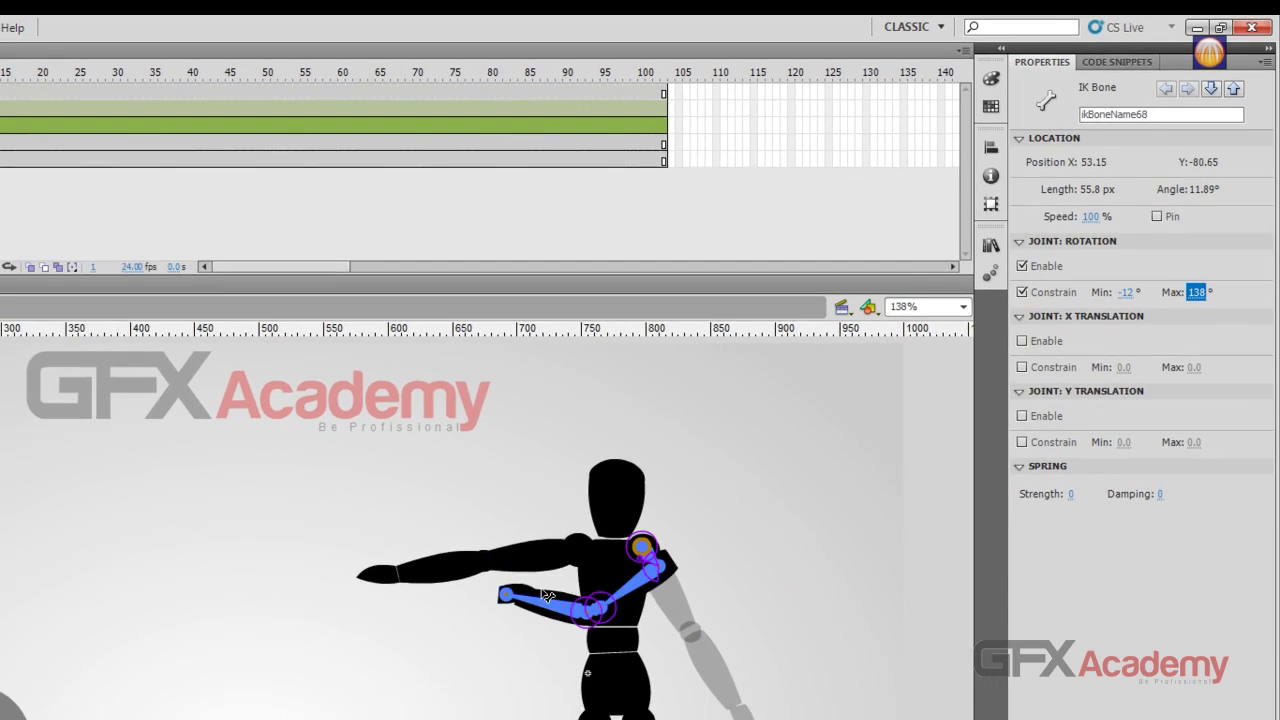
left_click_drag(548, 597, 773, 668)
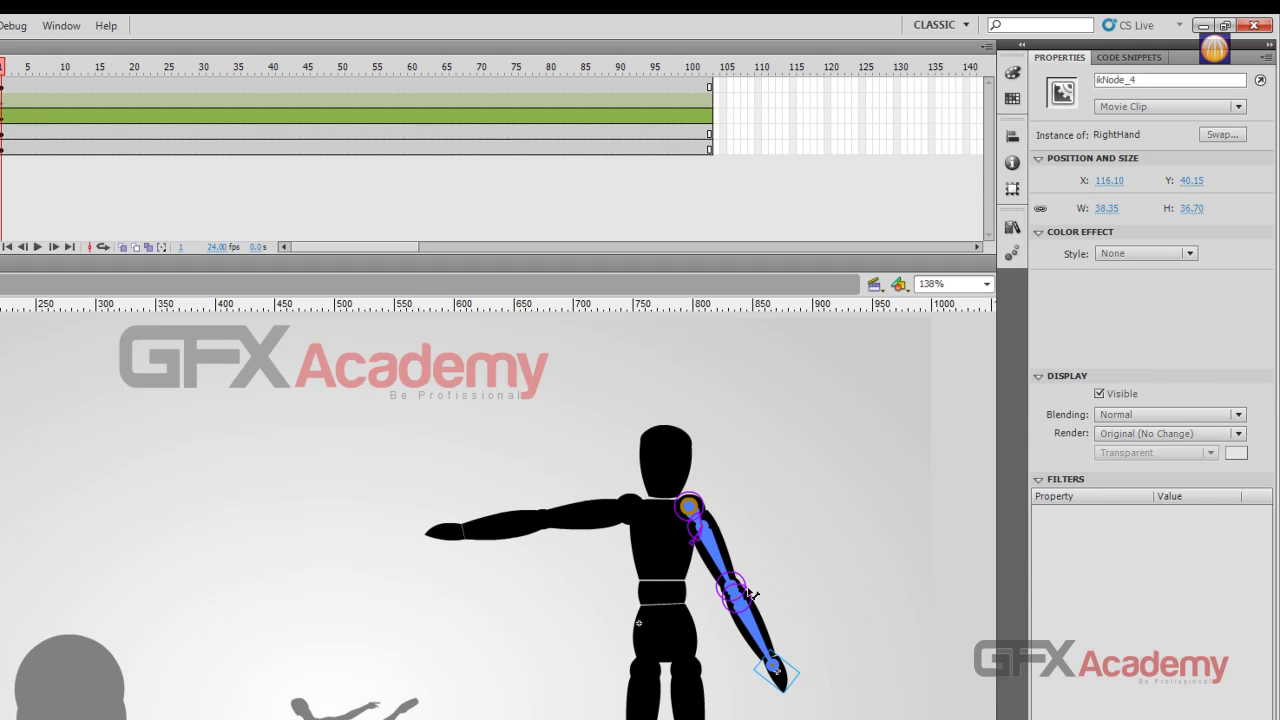
left_click(690, 505)
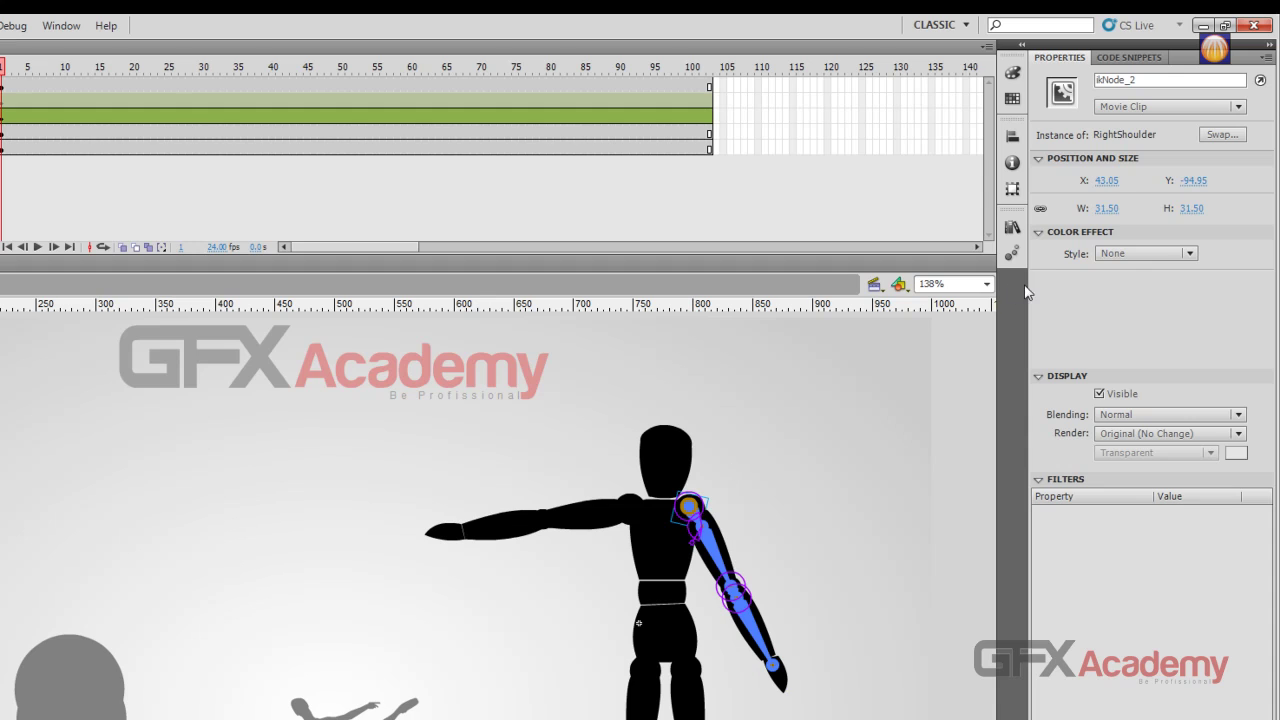
Constrain the shoulder bone's rotation to between -45° and 45°, and move the hand slightly outward to test it
left_click(697, 515)
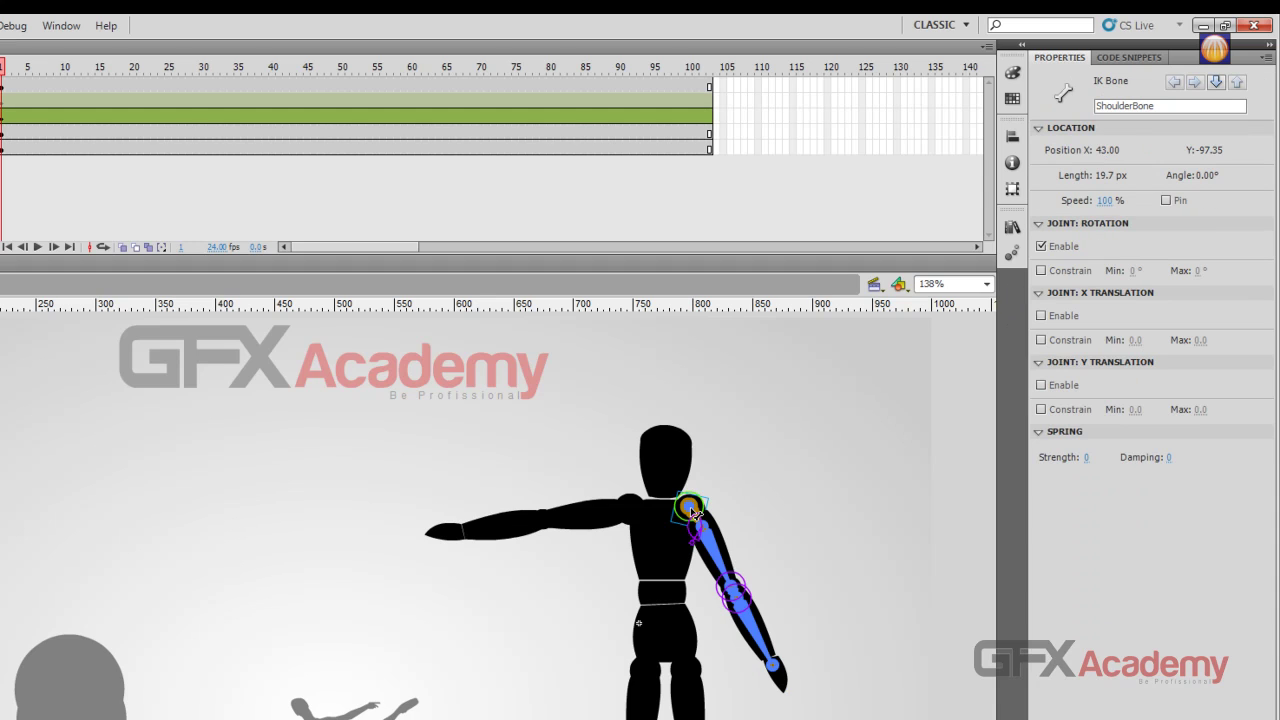
left_click(1041, 270)
mouse_move(788, 686)
left_mouse_down()
mouse_move(886, 611)
mouse_move(939, 528)
mouse_move(808, 683)
mouse_move(585, 615)
mouse_move(1027, 566)
mouse_move(660, 672)
mouse_move(586, 634)
mouse_move(571, 537)
mouse_move(543, 563)
mouse_move(617, 614)
mouse_move(775, 658)
mouse_move(847, 669)
mouse_move(896, 630)
mouse_move(851, 700)
mouse_move(651, 694)
mouse_move(814, 663)
mouse_move(651, 682)
mouse_move(327, 665)
mouse_move(263, 637)
mouse_move(745, 705)
mouse_move(987, 713)
mouse_move(790, 690)
left_mouse_up()
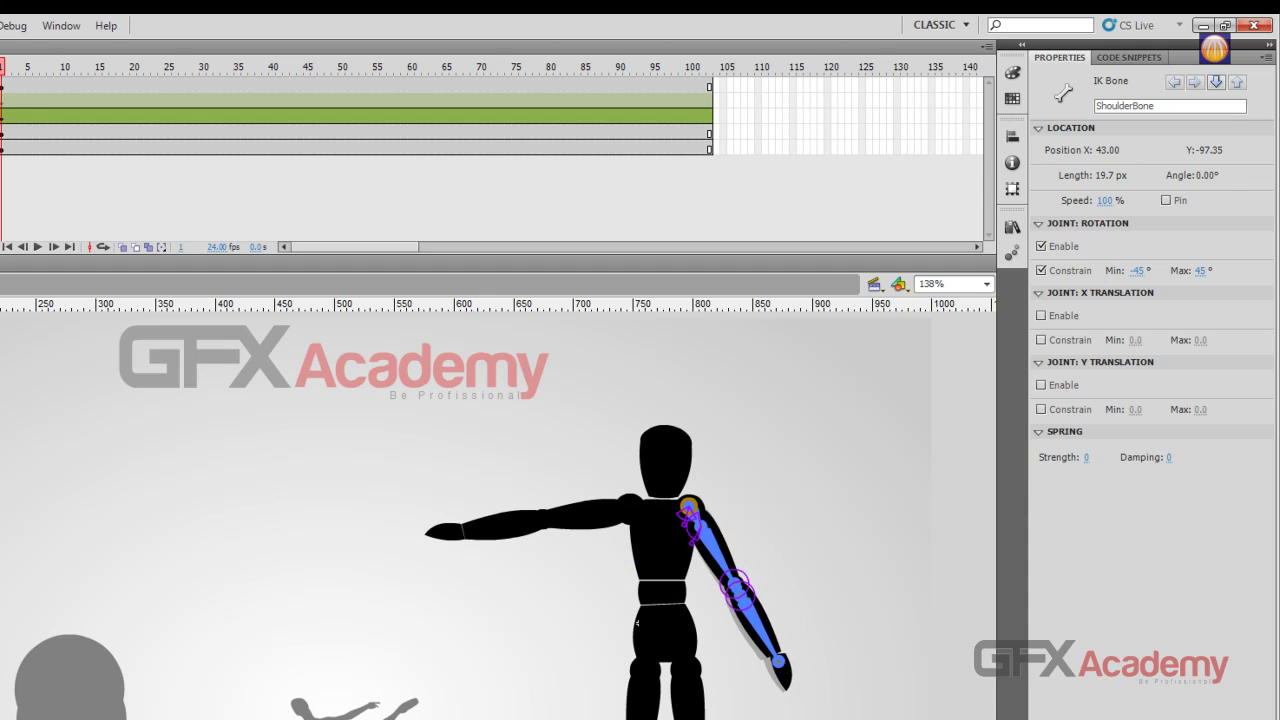
Set the upper arm bone's maximum rotation constraint to 174°, and turn its pin on and back off
left_click(689, 509)
left_click(740, 609)
left_click(733, 594)
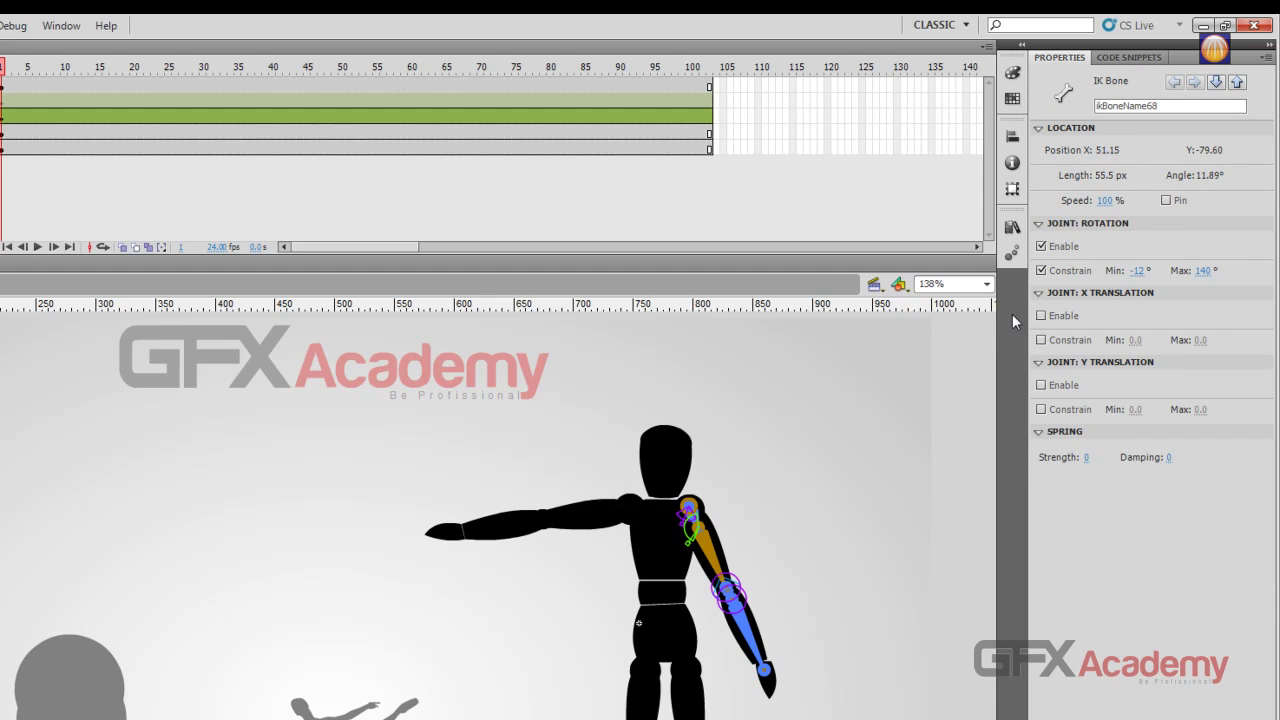
left_click(728, 592)
left_click(1166, 200)
left_click_drag(1199, 277, 1230, 276)
left_click(728, 588)
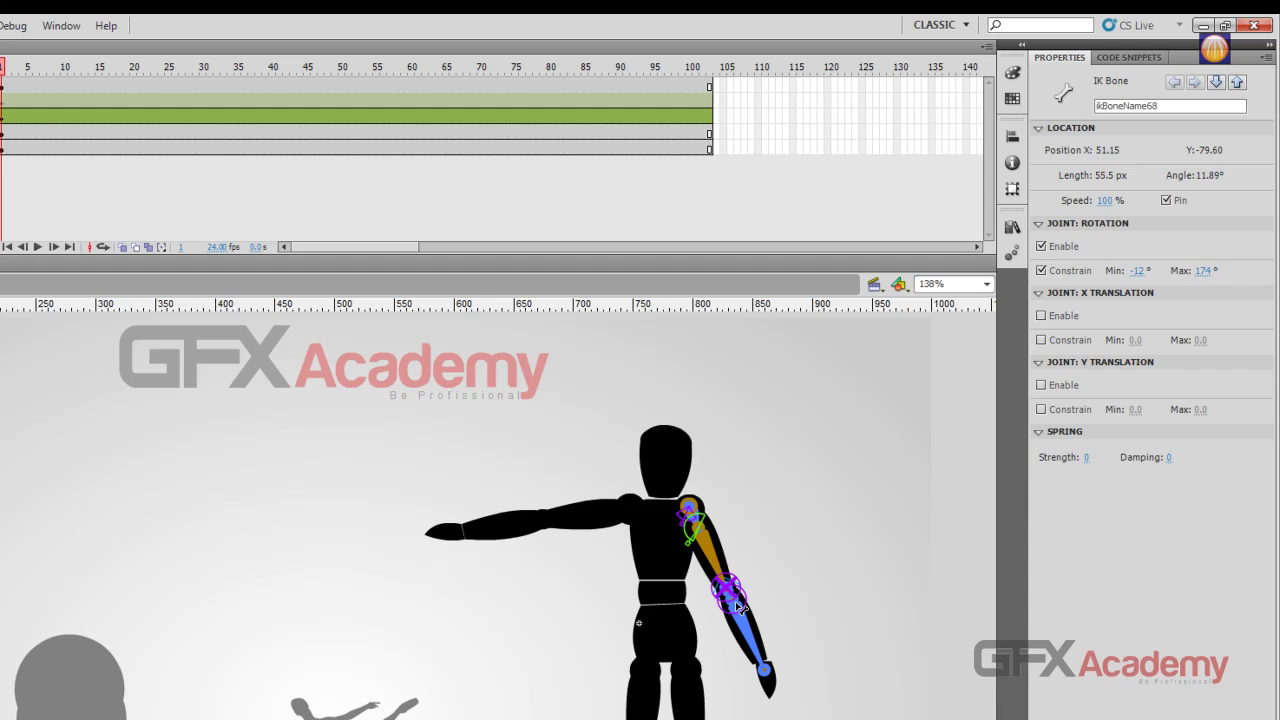
left_click(1166, 200)
Enable X translation on the forearm bone's joint and pull the hand and forearm far away from the elbow to try it
left_click(700, 540)
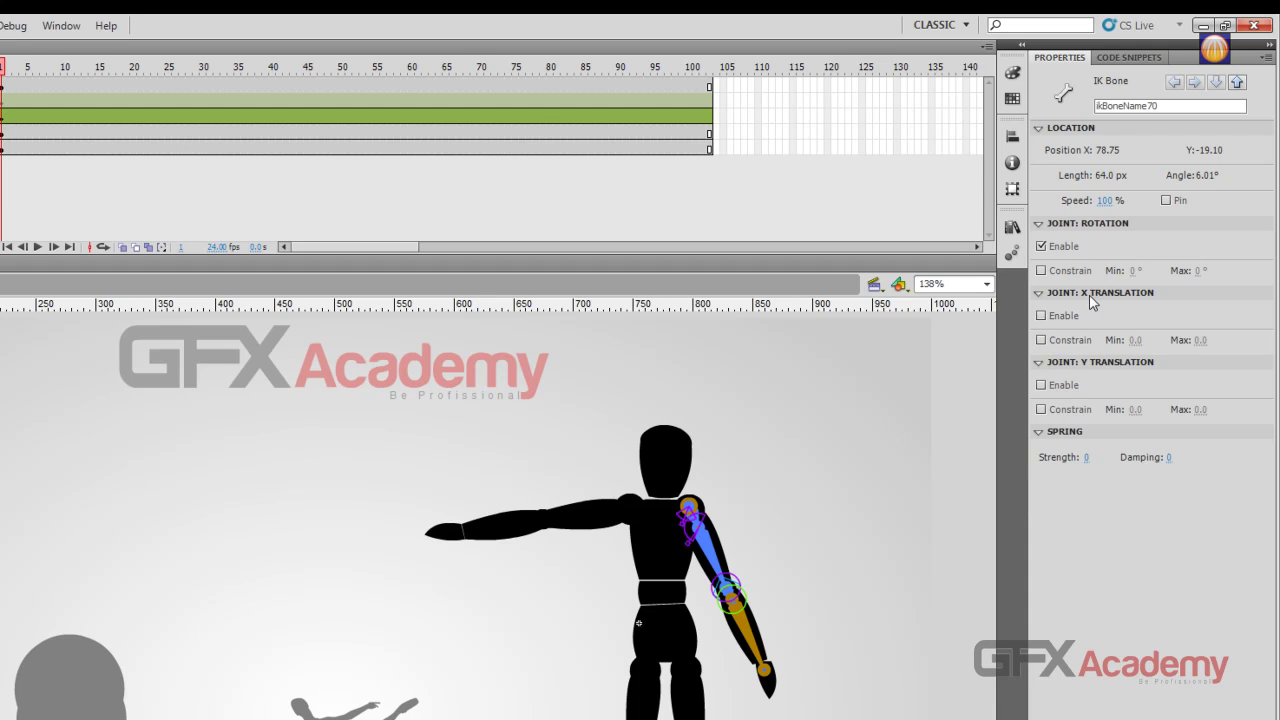
left_click(1043, 318)
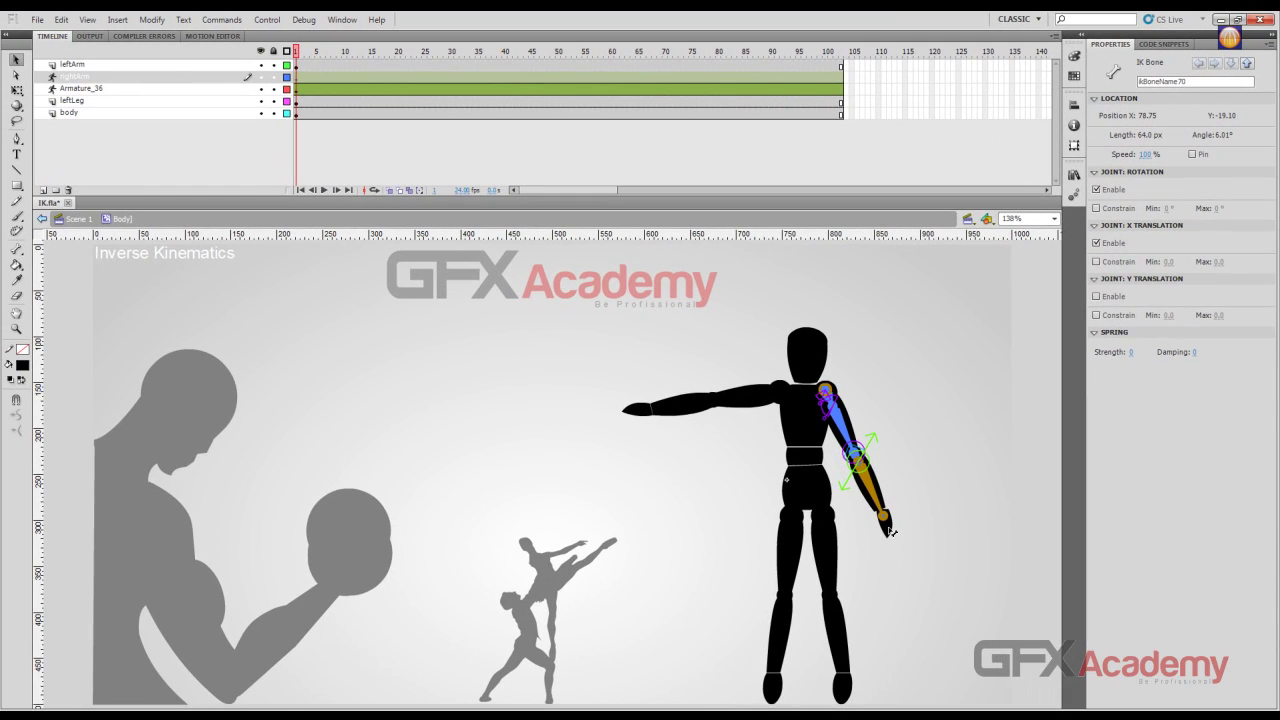
left_click_drag(866, 558, 969, 619)
left_click_drag(942, 558, 997, 682)
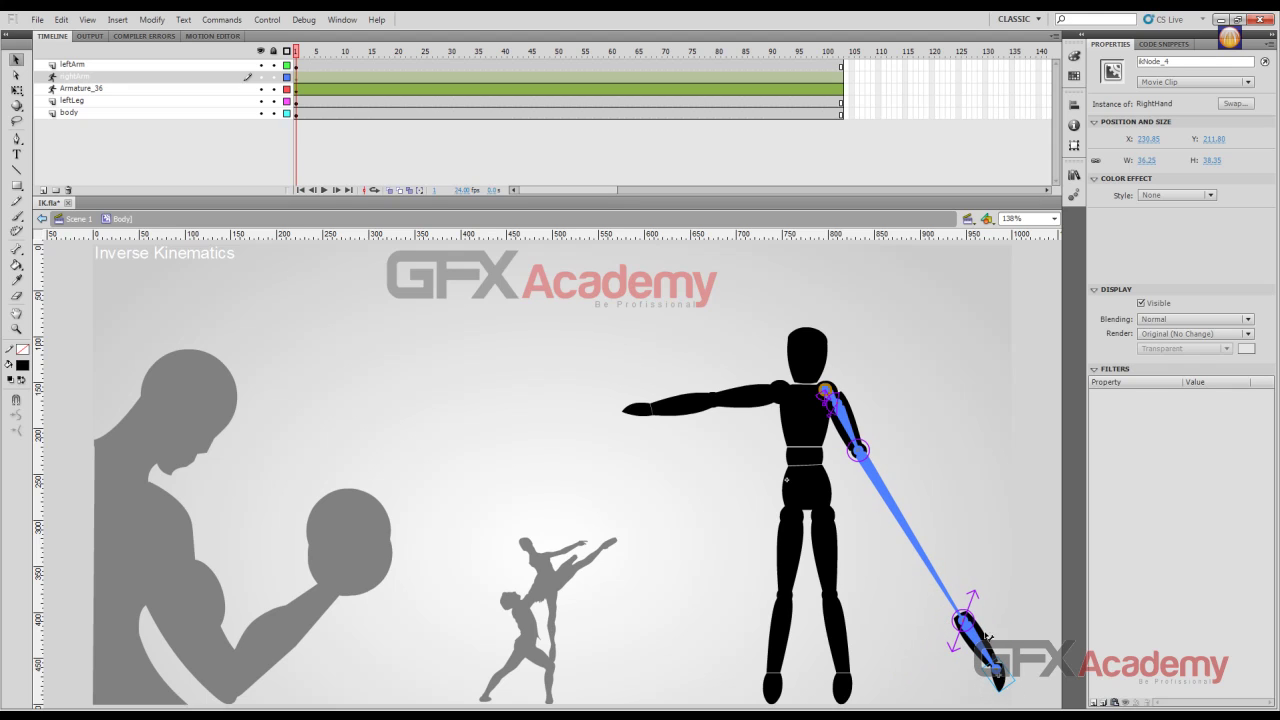
left_click_drag(963, 620, 1037, 648)
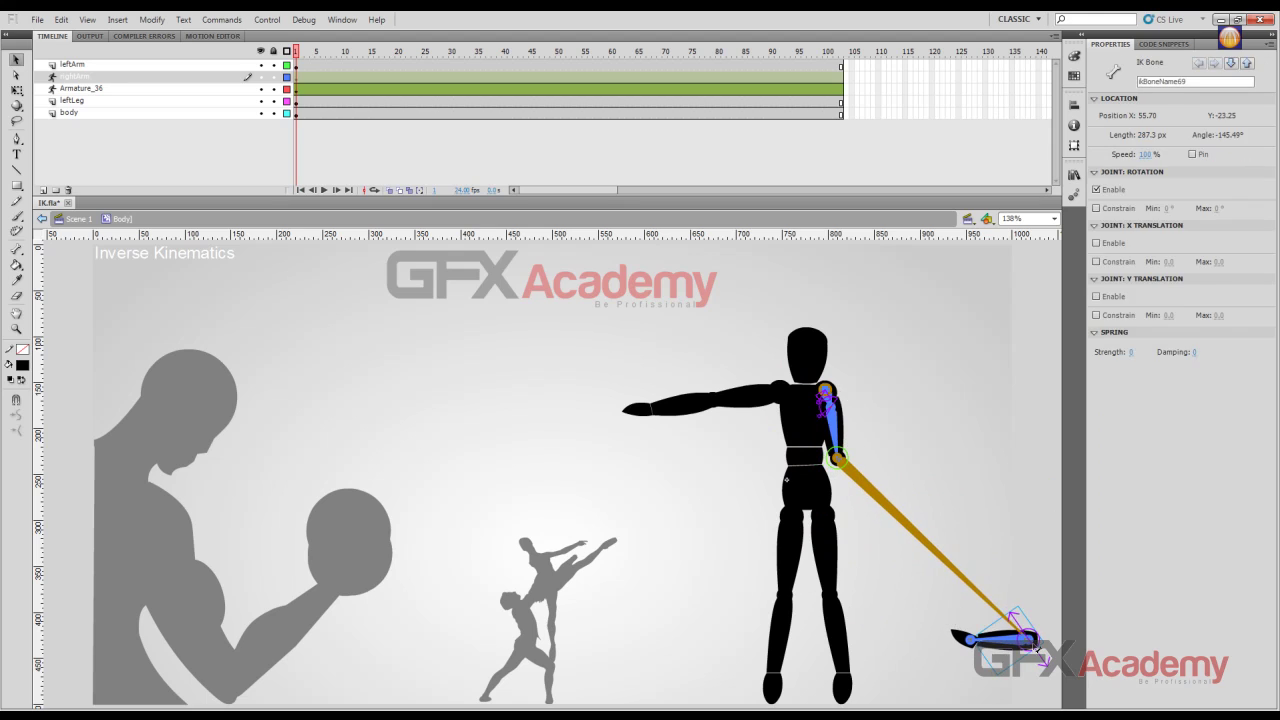
Undo the trial hand and forearm movements
key("ctrl+z")
key("ctrl+z")
key("ctrl+z")
key("ctrl+z")
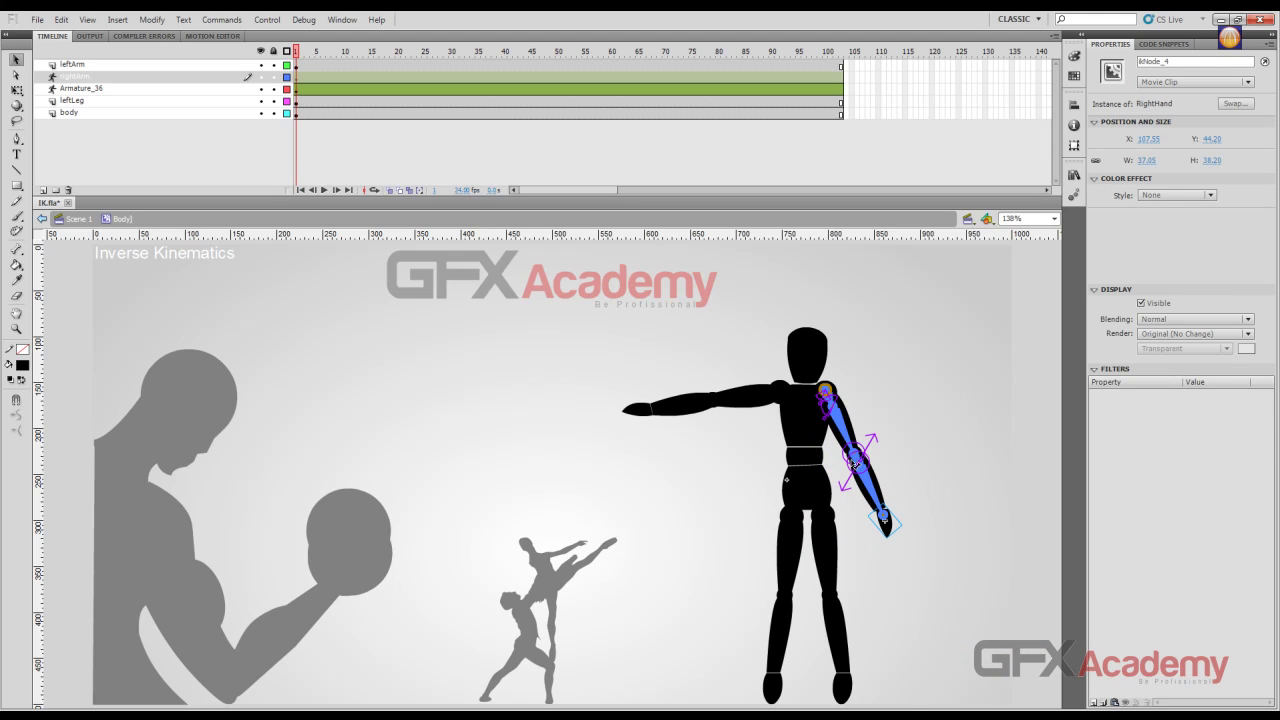
Constrain the forearm bone's X translation to between -50 and 50, and move the hand to test the limits
left_click(868, 482)
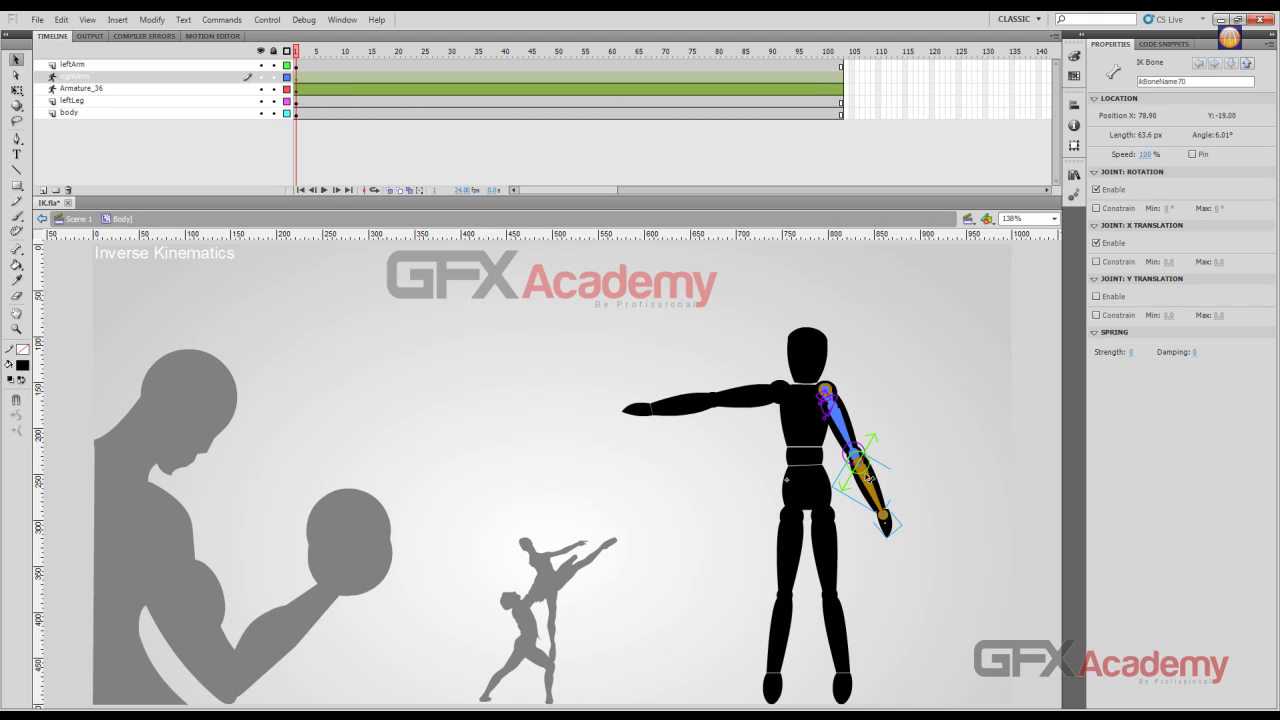
left_click(1097, 243)
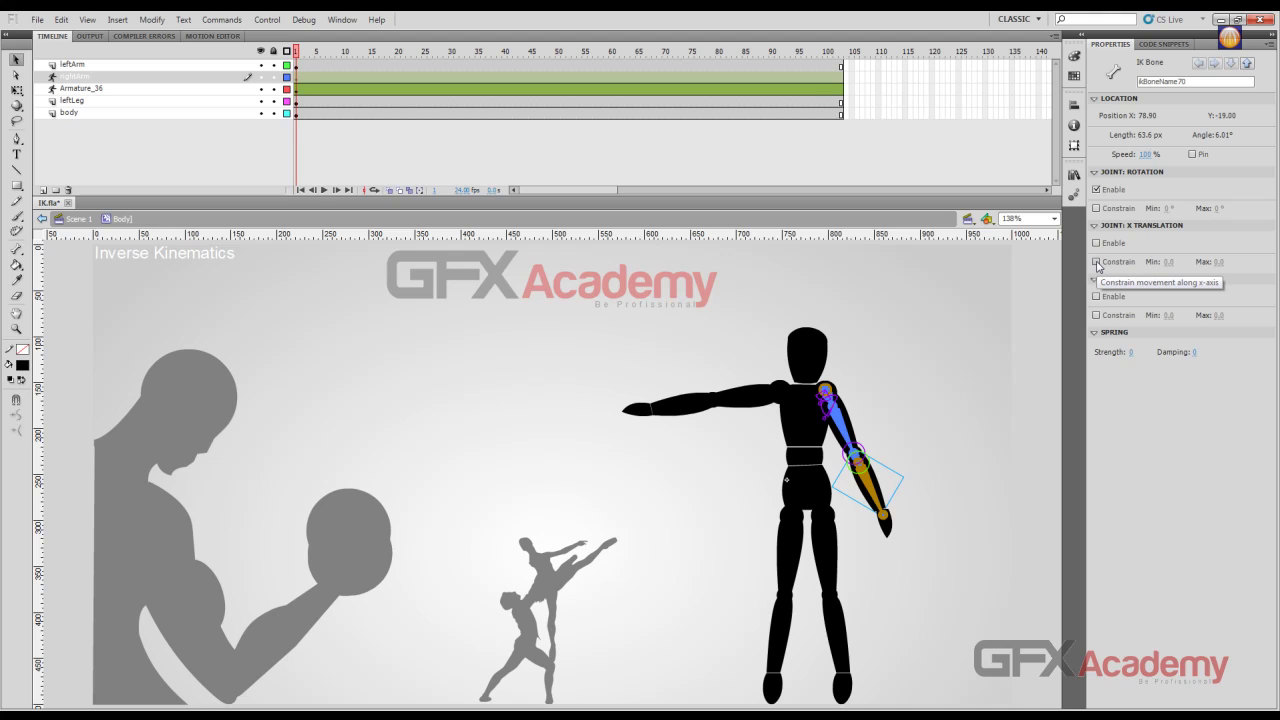
left_click(1096, 262)
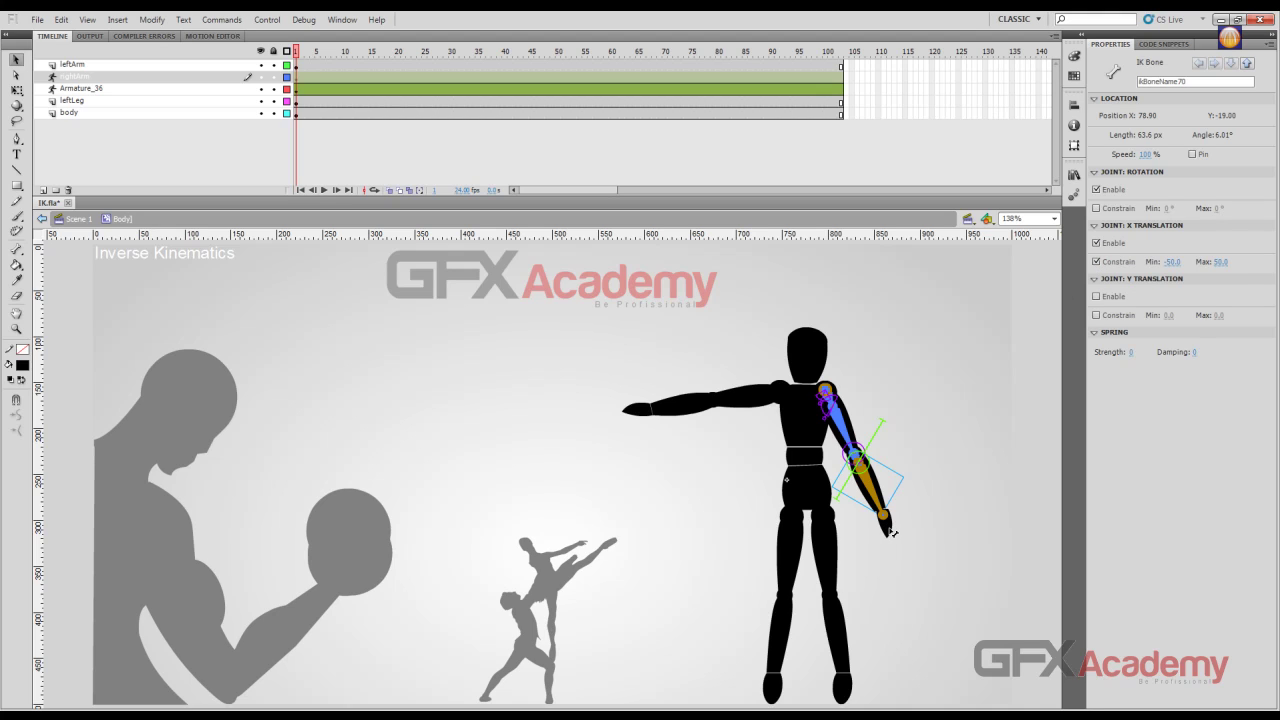
left_click_drag(891, 532, 609, 578)
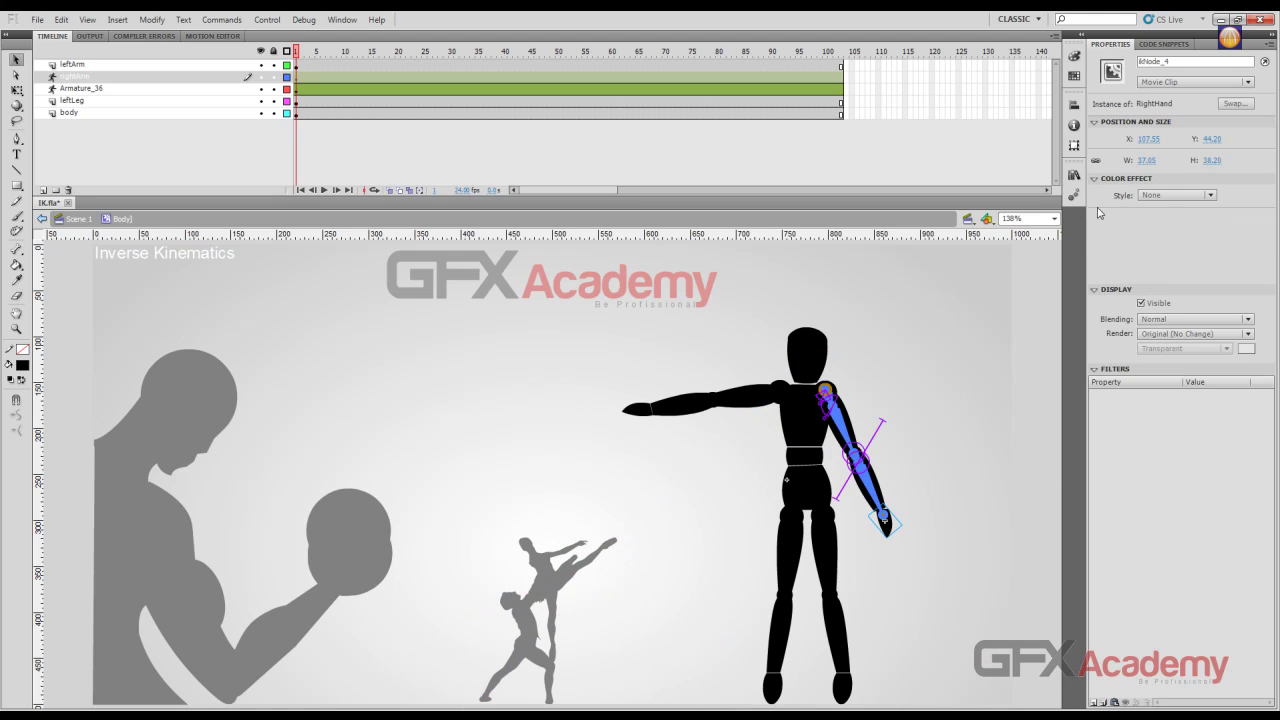
Narrow the forearm bone's X translation constraint to a minimum of -14.9 and a maximum of 26.1, and test it with the hand
left_click(876, 492)
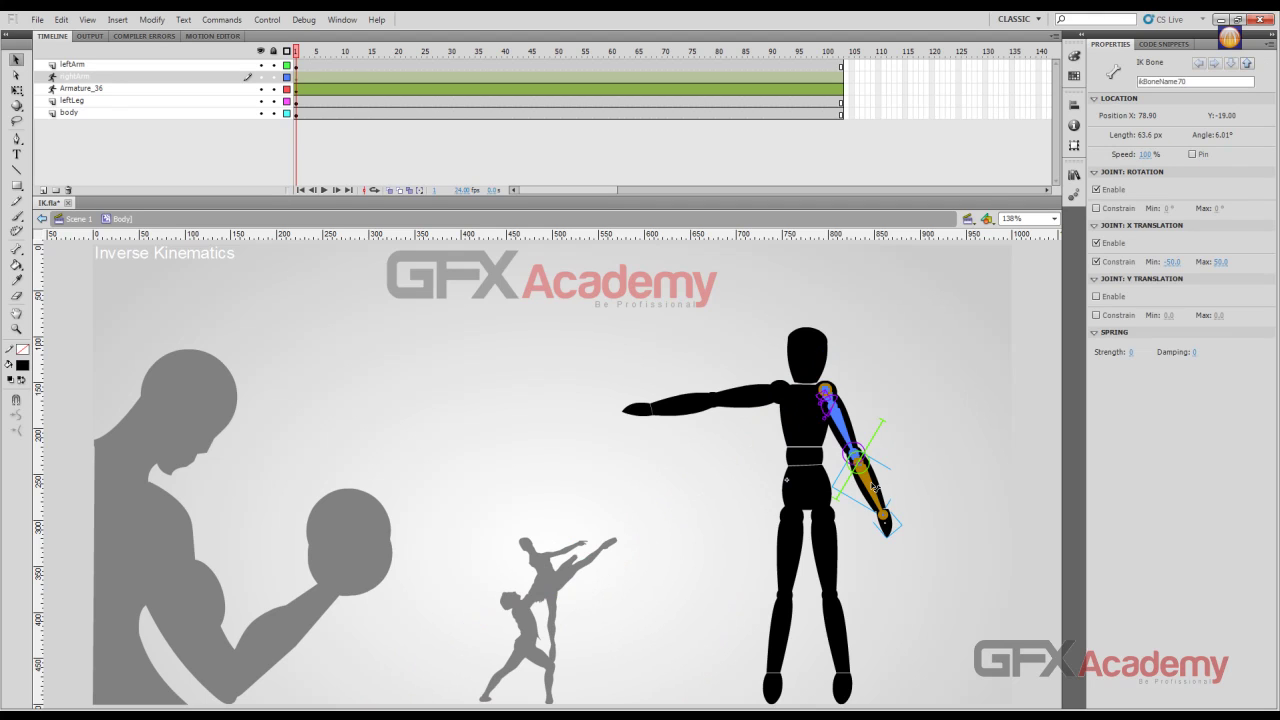
left_click(1097, 243)
left_click(1096, 261)
left_click_drag(1221, 263, 1183, 261)
left_click_drag(890, 528, 812, 525)
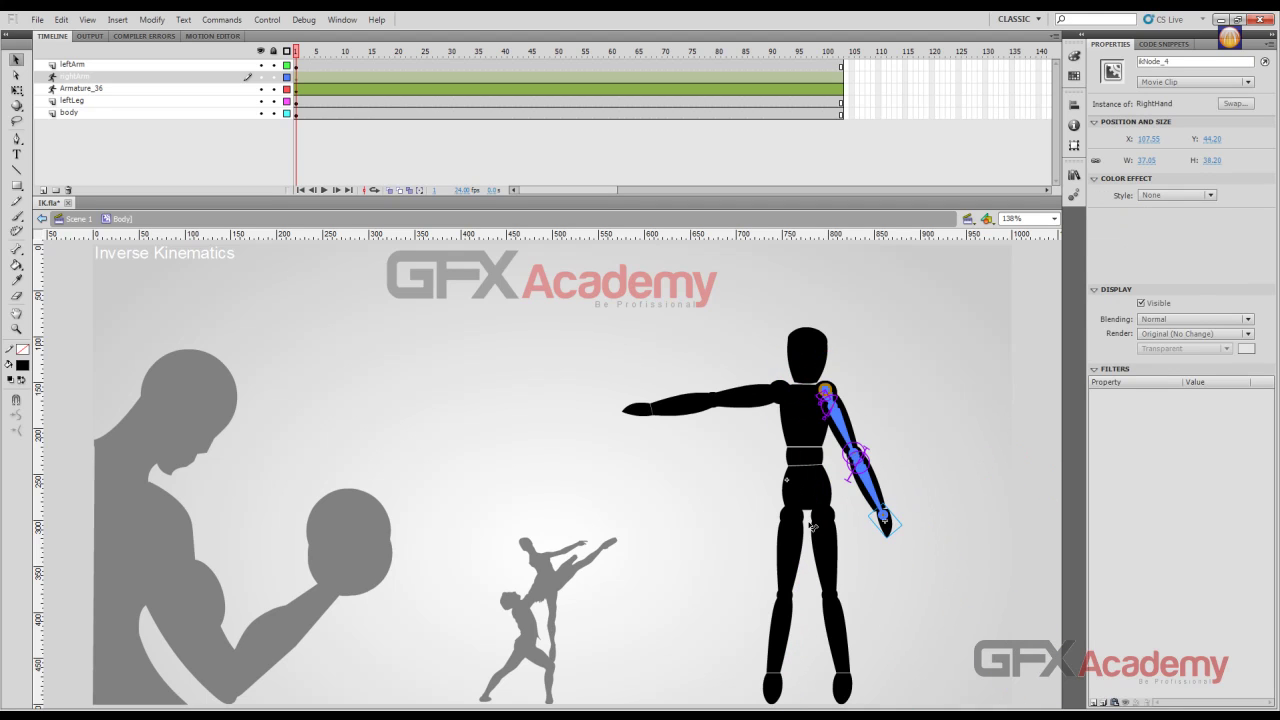
Switch the forearm bone's joint from X translation to Y translation and pull the hand outward to try it
left_click(876, 498)
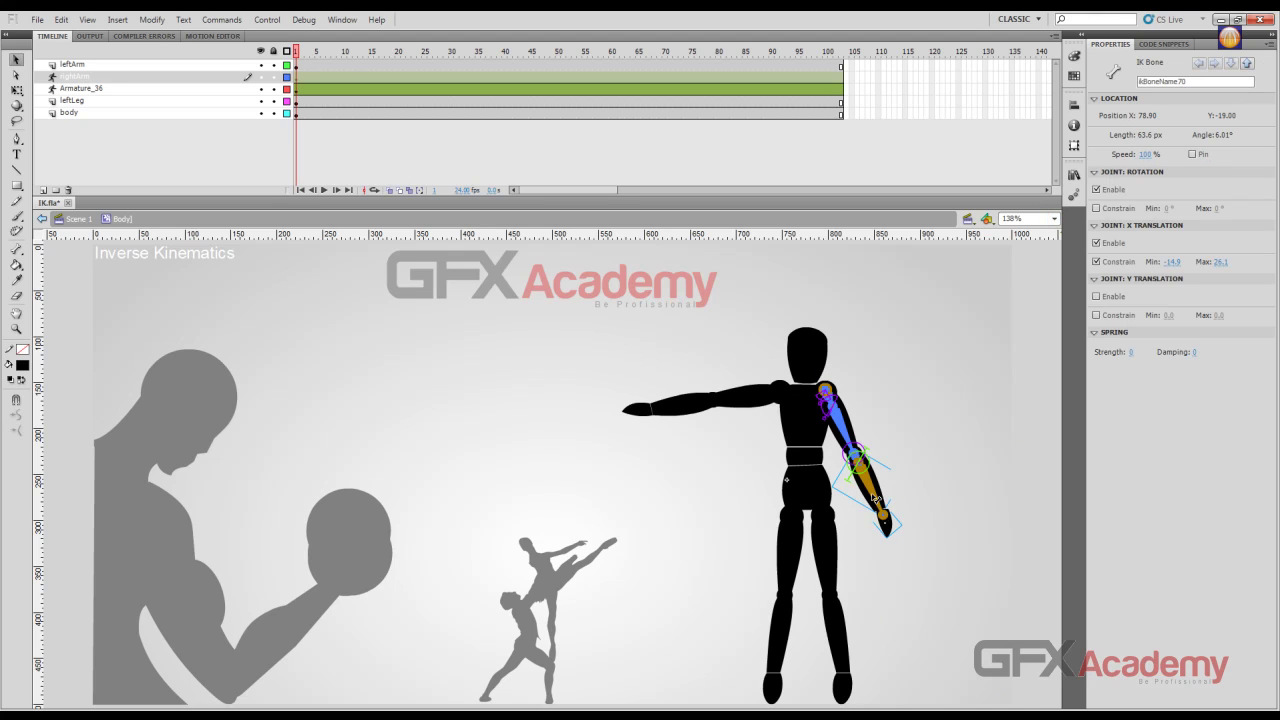
left_click(1096, 243)
left_click(1097, 297)
left_click_drag(884, 522, 957, 524)
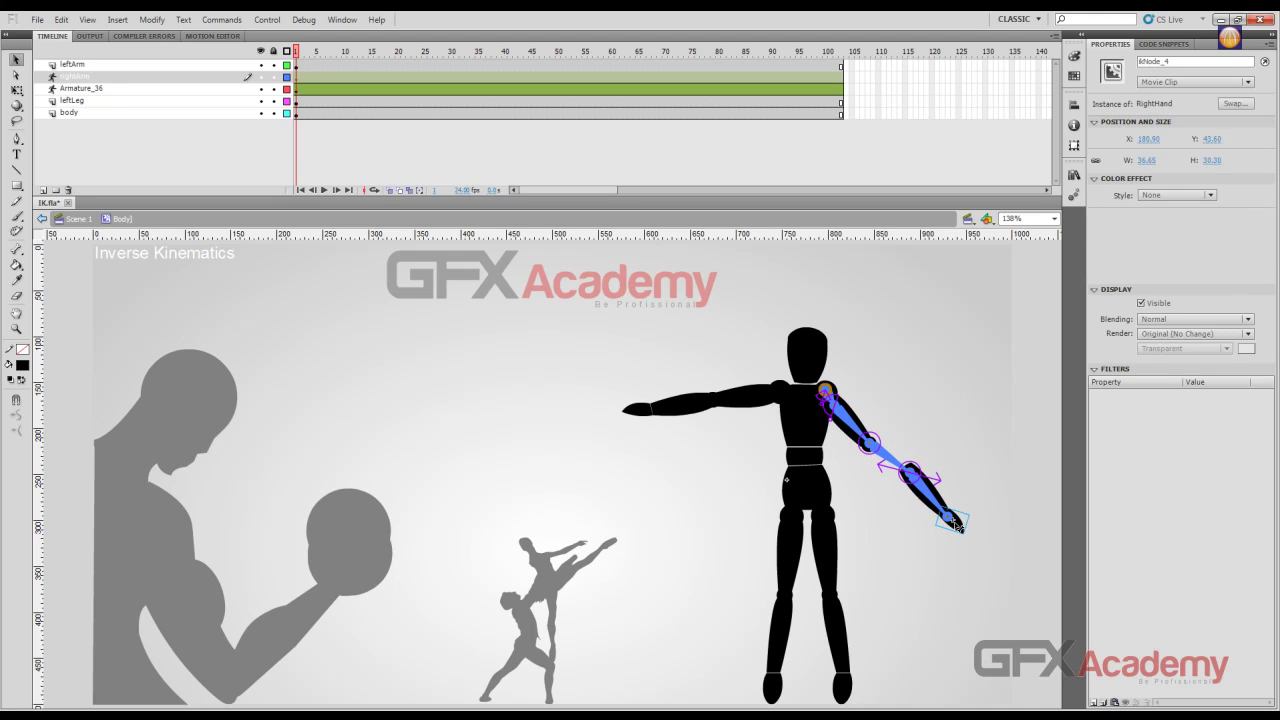
Undo the hand movement and disable Y translation on the forearm bone's joint
key("ctrl+z")
left_click(868, 480)
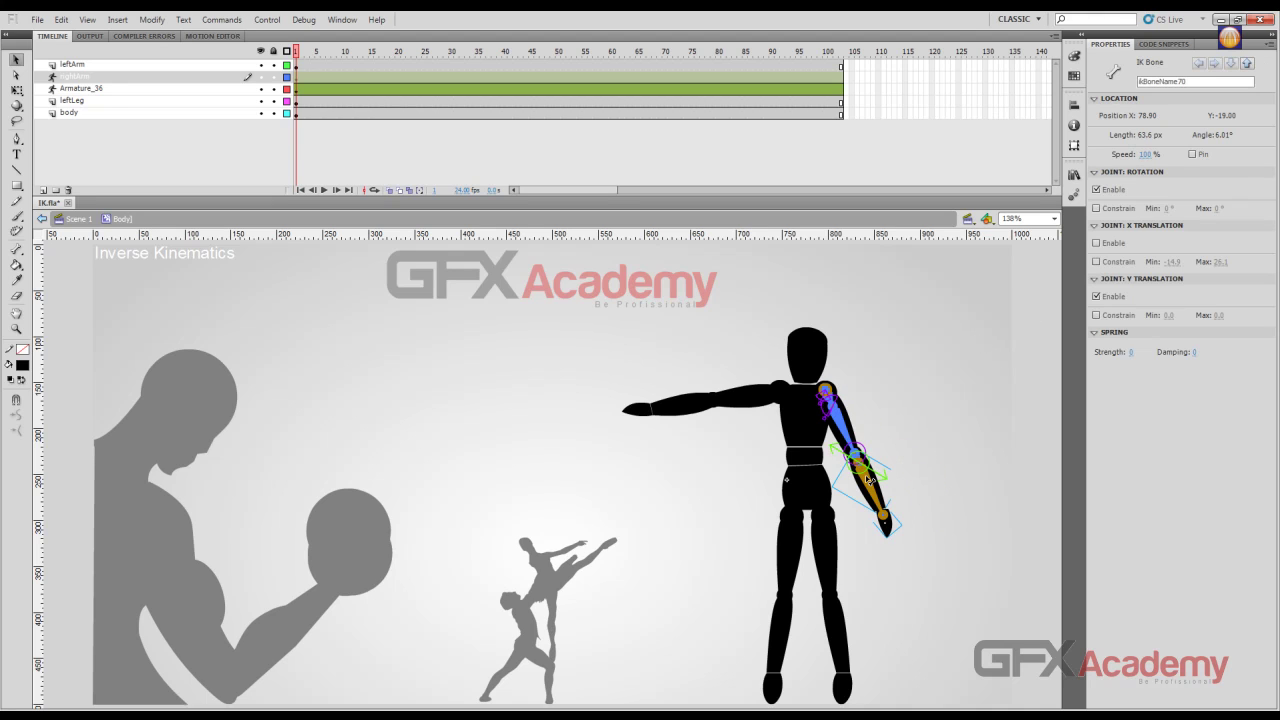
left_click(1097, 297)
Select the rightArm armature in the timeline and review its available ease types
left_click(298, 87)
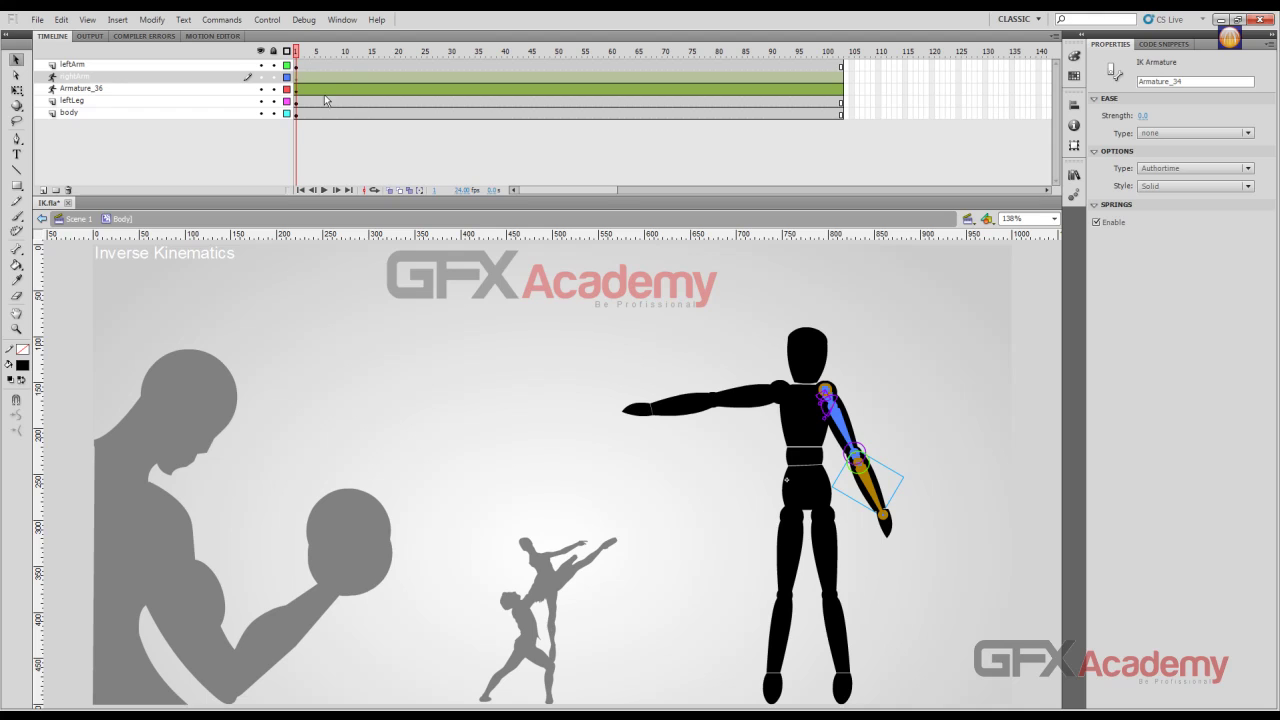
left_click(172, 89)
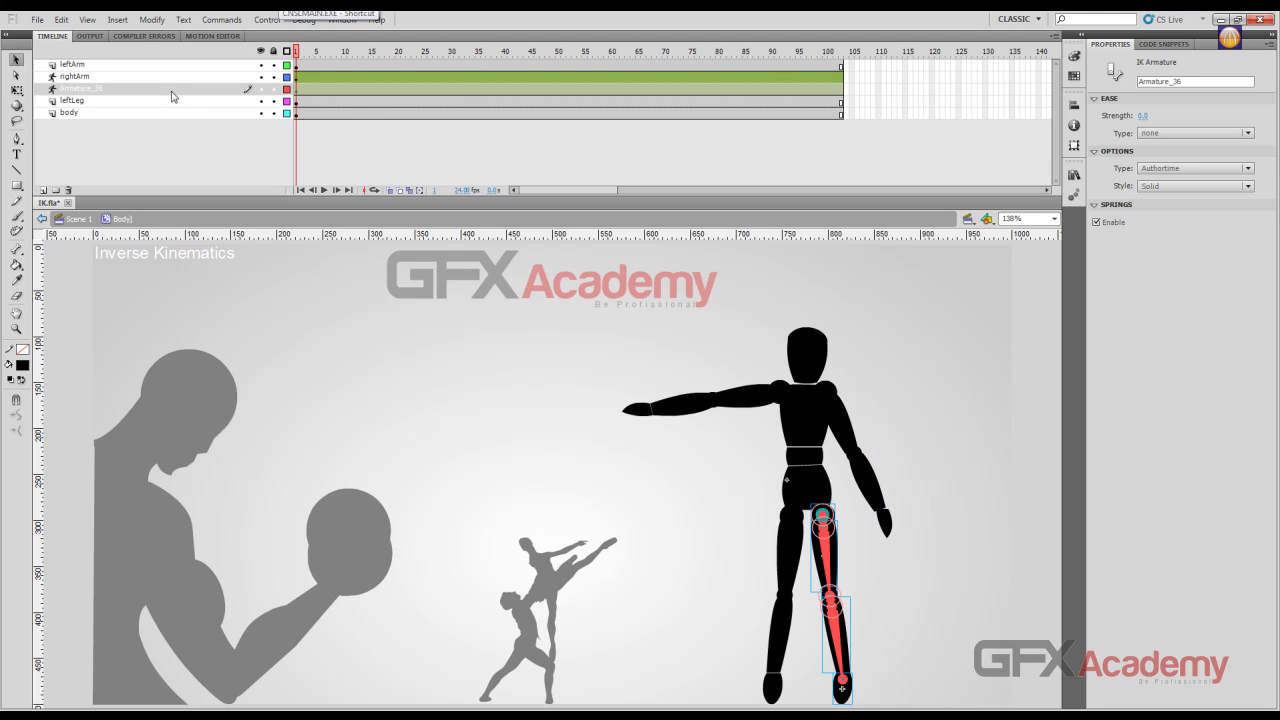
left_click(176, 79)
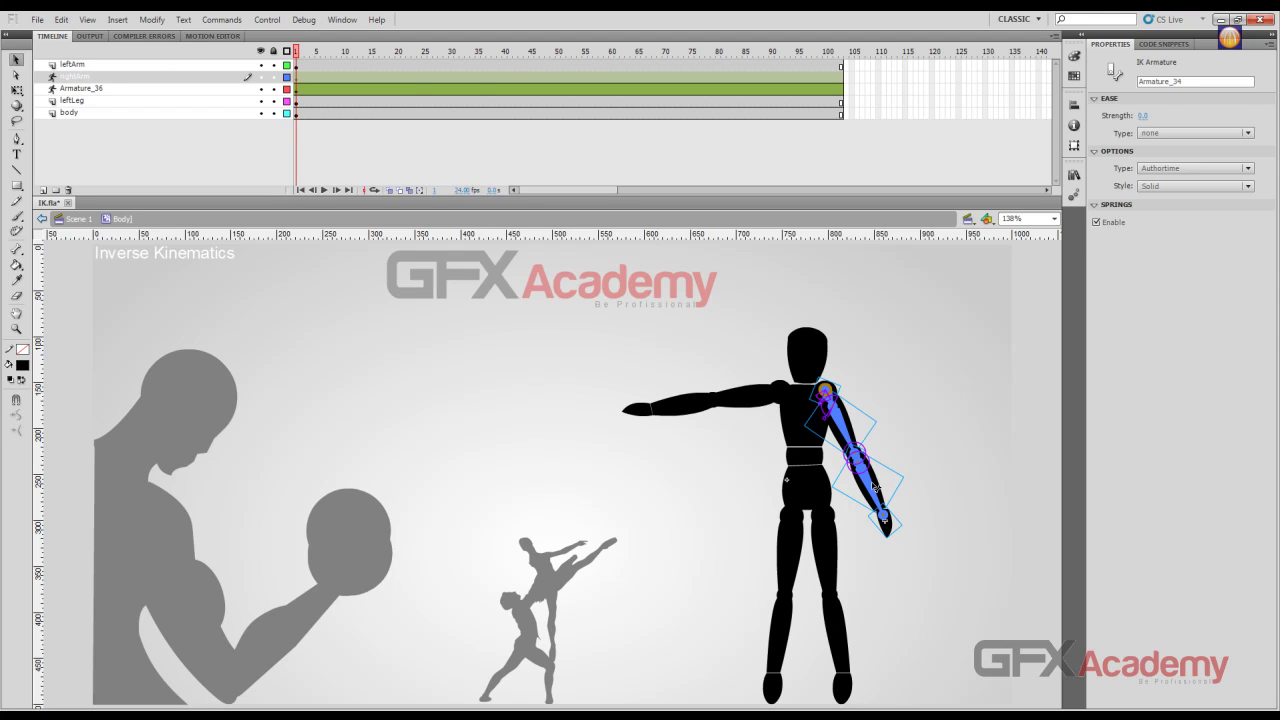
left_click(874, 487)
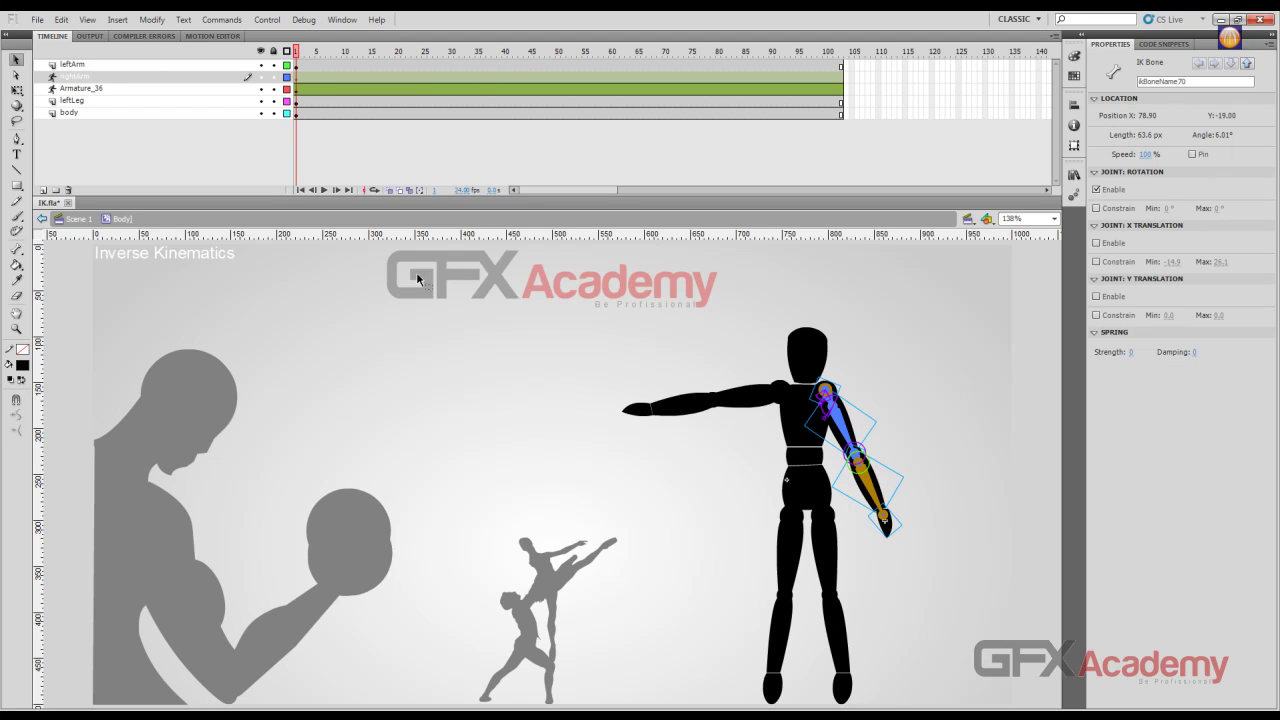
left_click(299, 87)
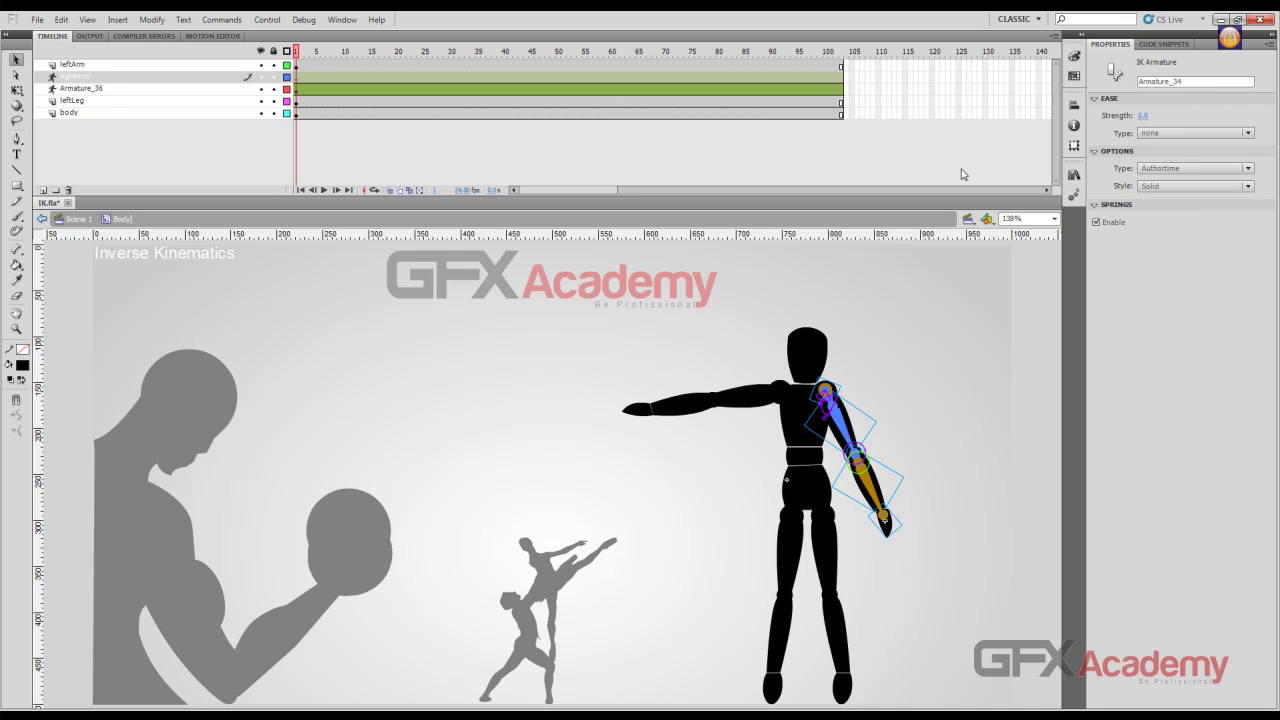
left_click(1249, 134)
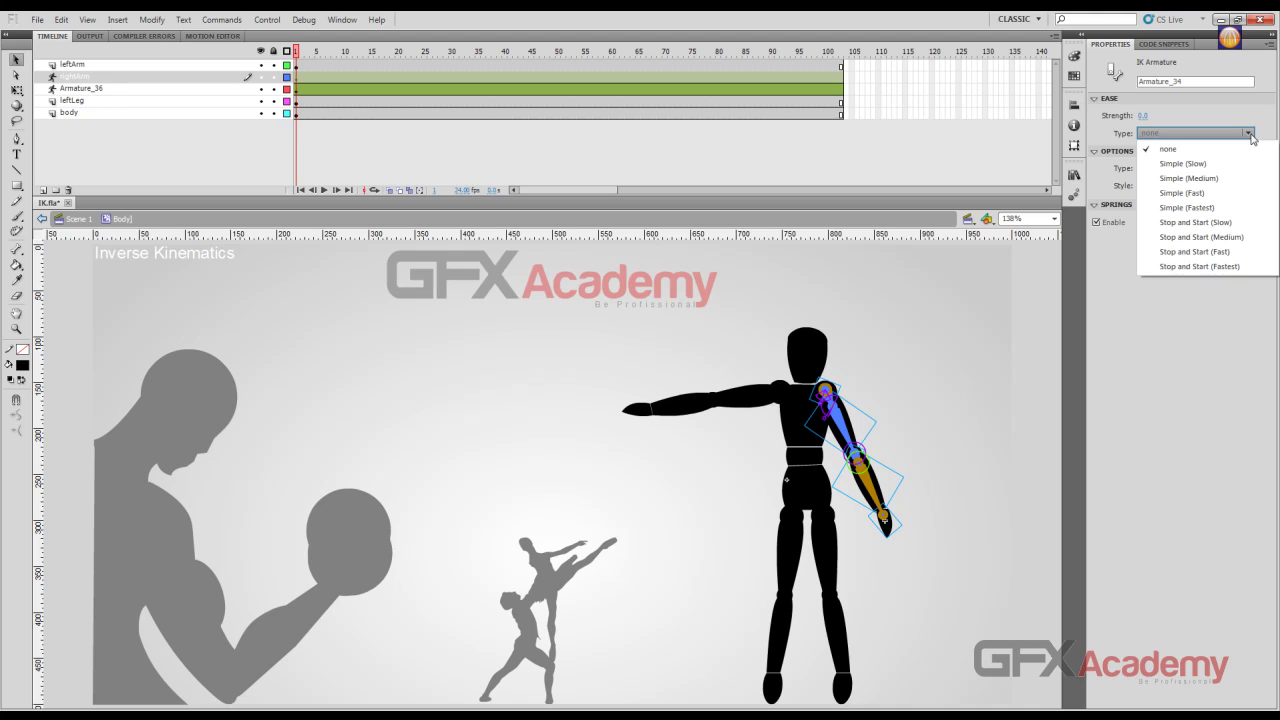
left_click(1251, 138)
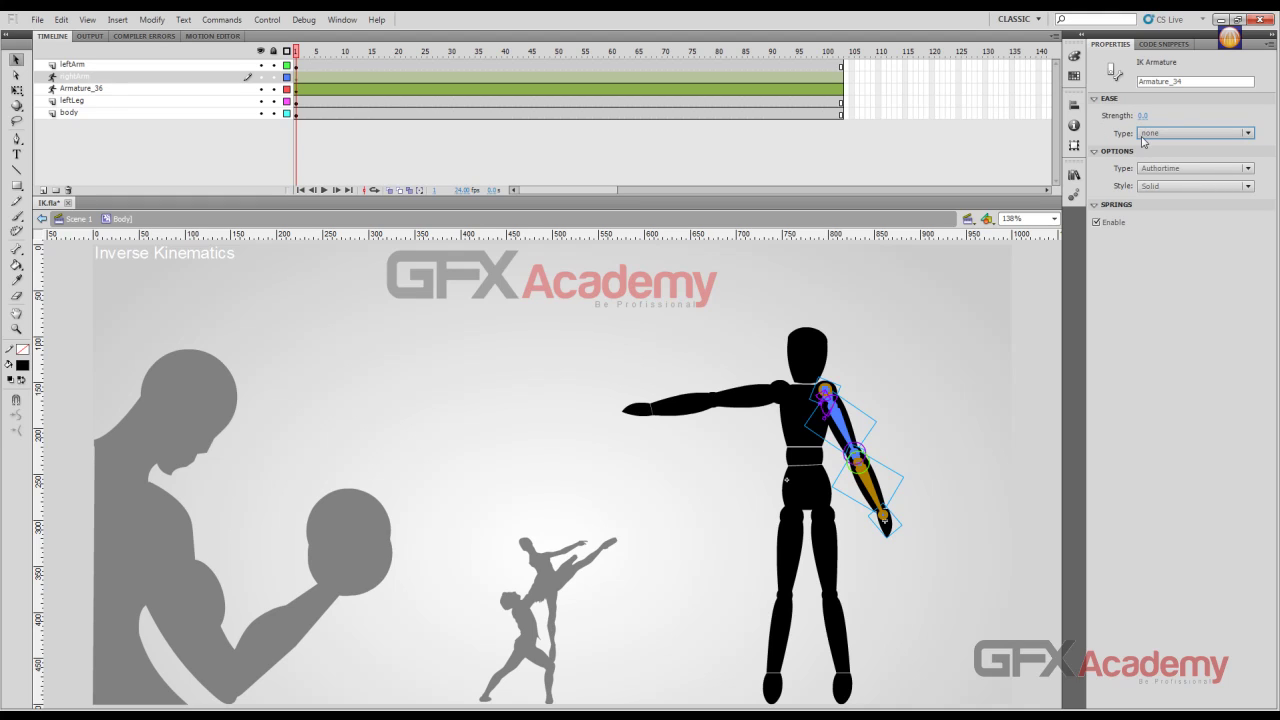
Keep the right arm armature's type as Authortime, preview the movie and close the preview
left_click(1248, 169)
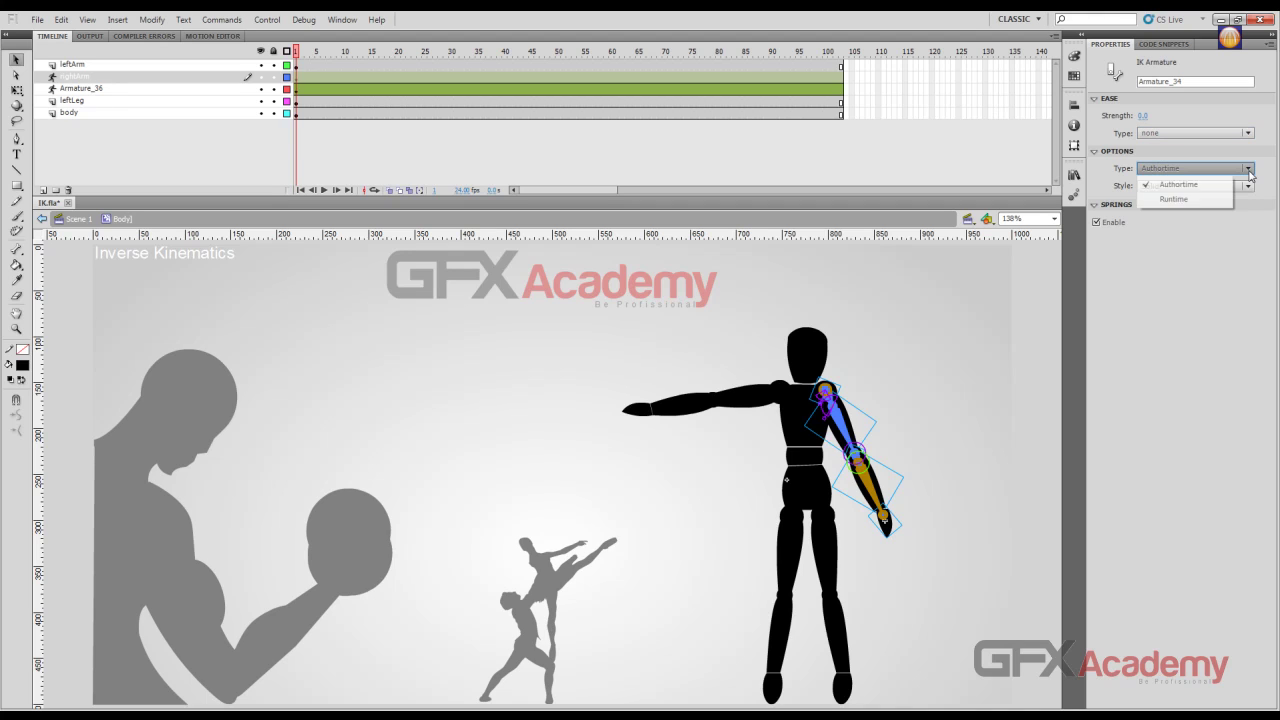
left_click(1181, 184)
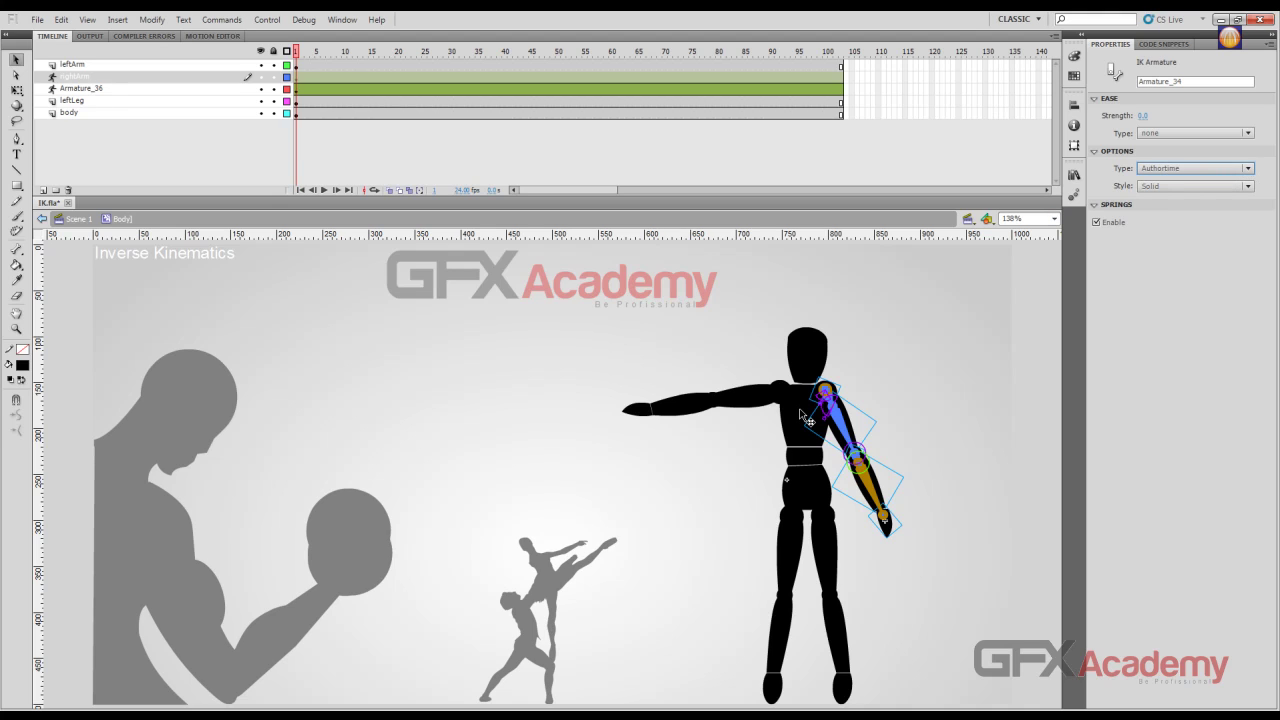
key("ctrl+Return")
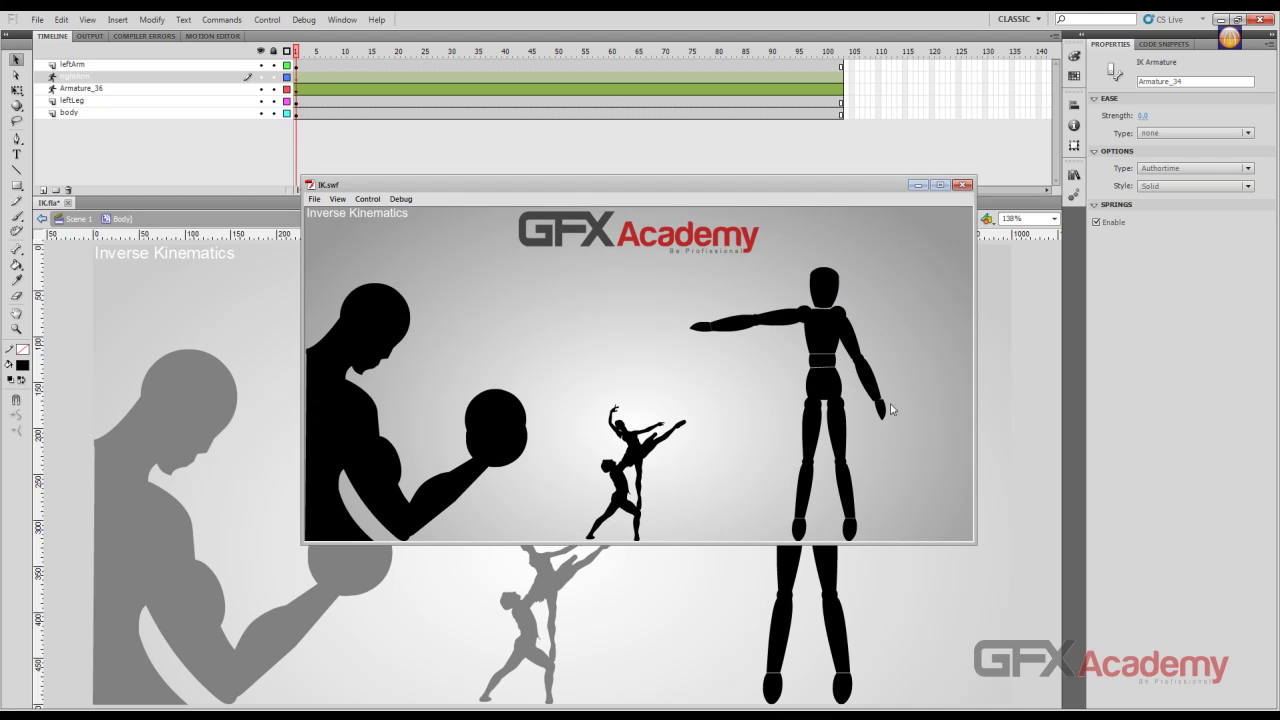
left_click(963, 185)
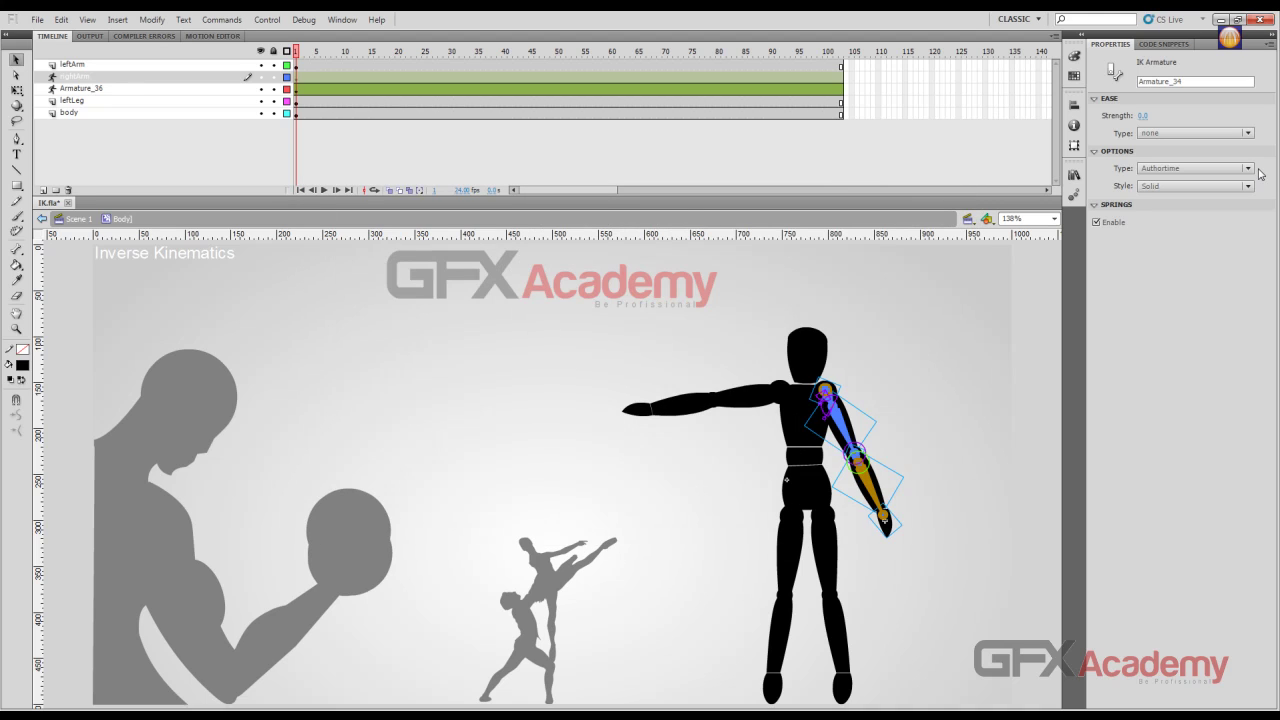
Set the right arm armature's type to Runtime, test the movie by moving the hand outward, and close the preview
left_click(1247, 168)
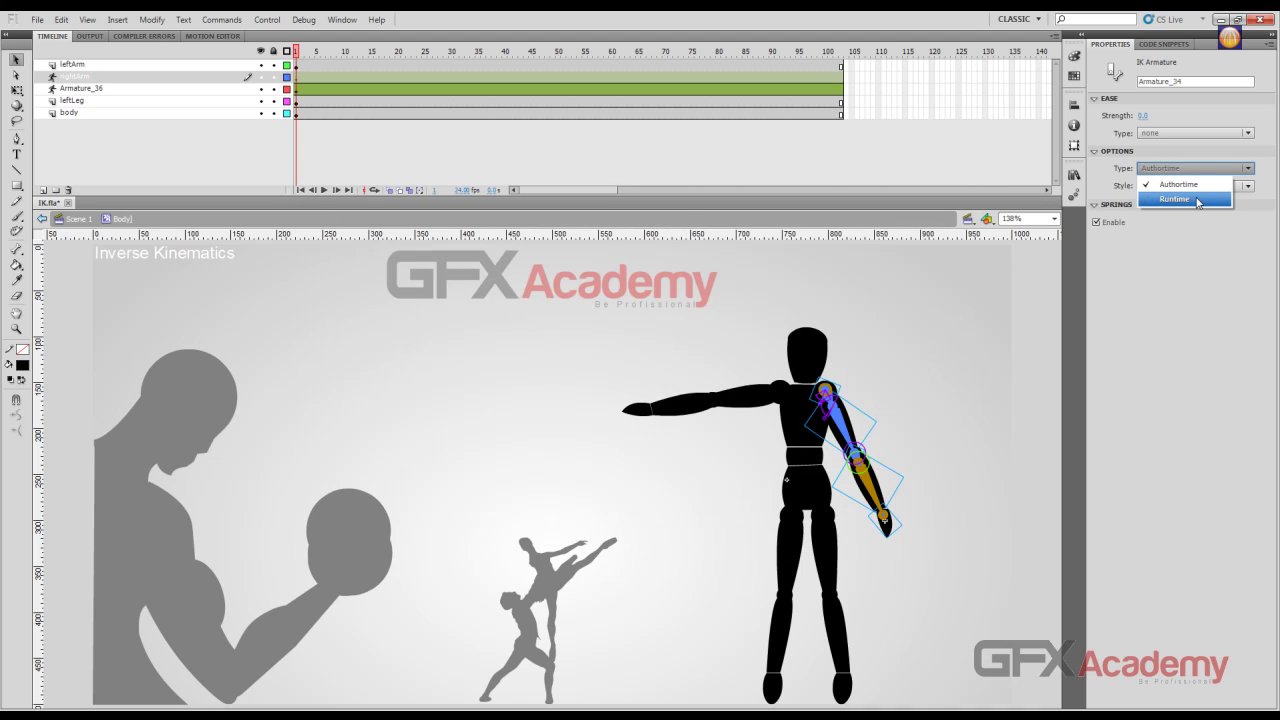
left_click(1196, 199)
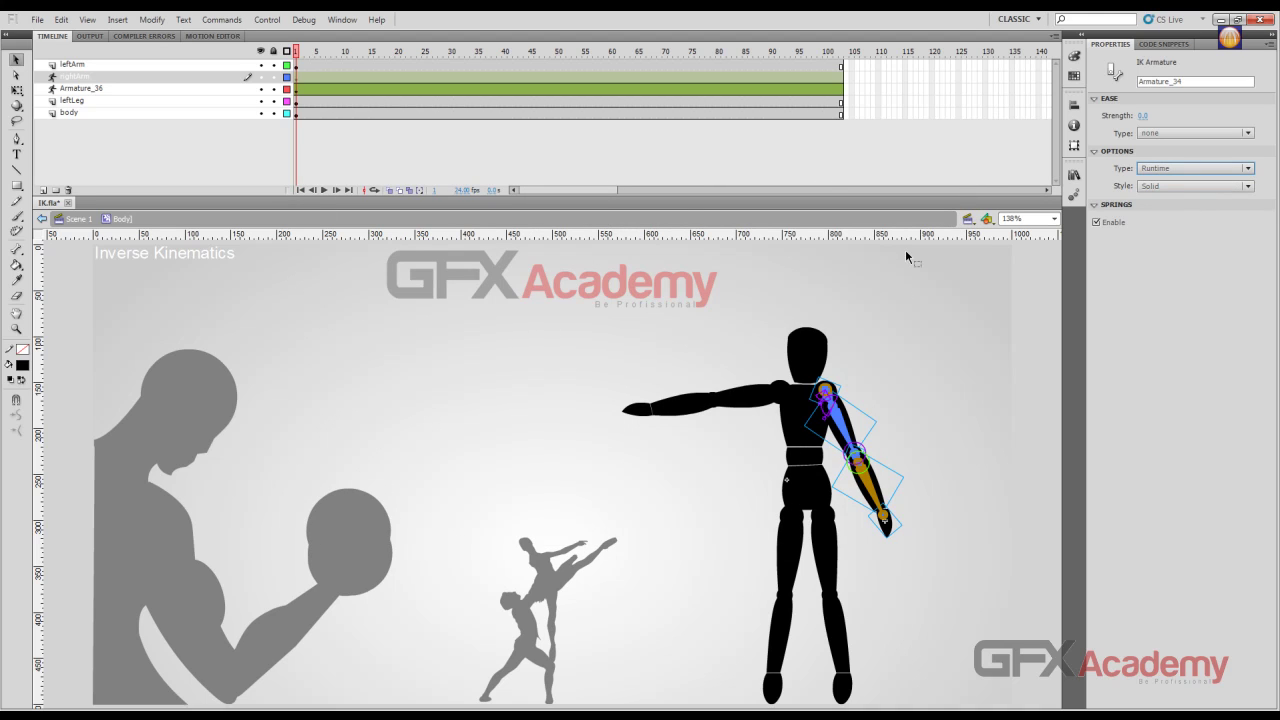
key("ctrl+Return")
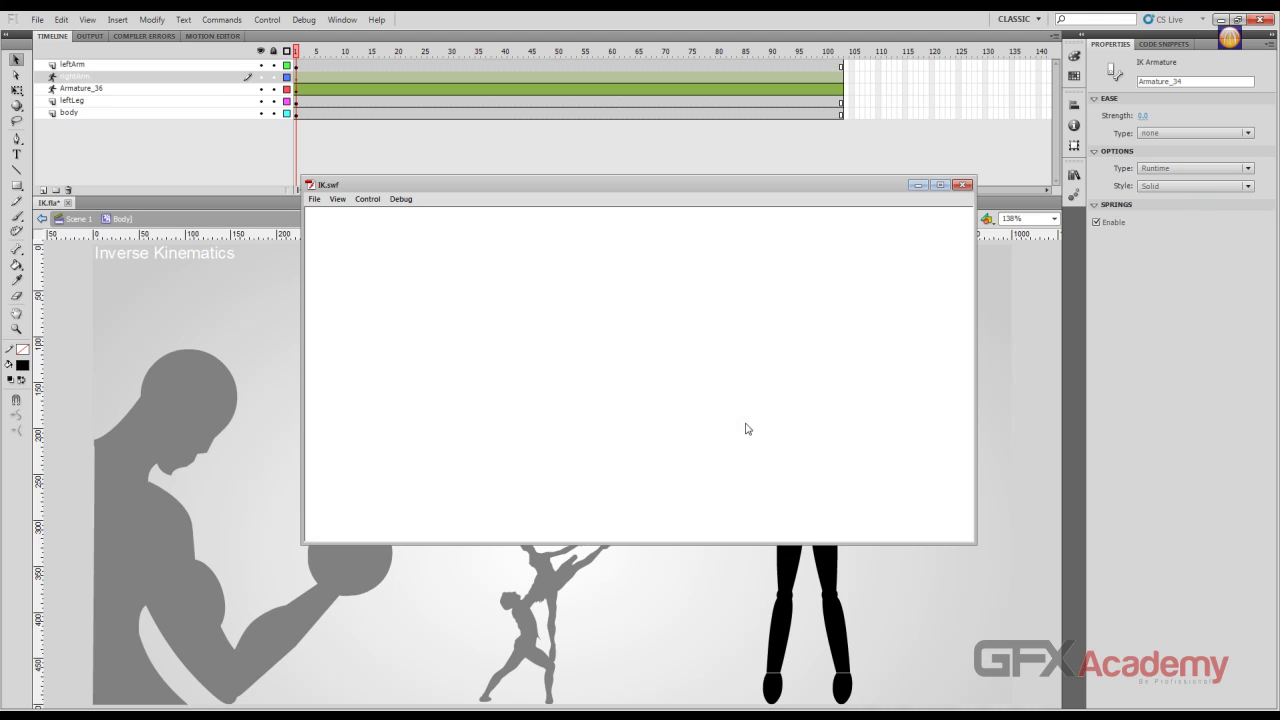
mouse_move(881, 411)
left_mouse_down()
mouse_move(956, 352)
mouse_move(974, 316)
mouse_move(962, 312)
mouse_move(930, 368)
mouse_move(973, 286)
mouse_move(868, 436)
mouse_move(857, 432)
mouse_move(953, 422)
mouse_move(1075, 314)
mouse_move(1033, 298)
mouse_move(946, 310)
mouse_move(965, 311)
mouse_move(930, 322)
mouse_move(920, 332)
mouse_move(952, 310)
mouse_move(857, 405)
mouse_move(939, 368)
mouse_move(918, 372)
mouse_move(872, 432)
mouse_move(940, 360)
mouse_move(899, 410)
left_mouse_up()
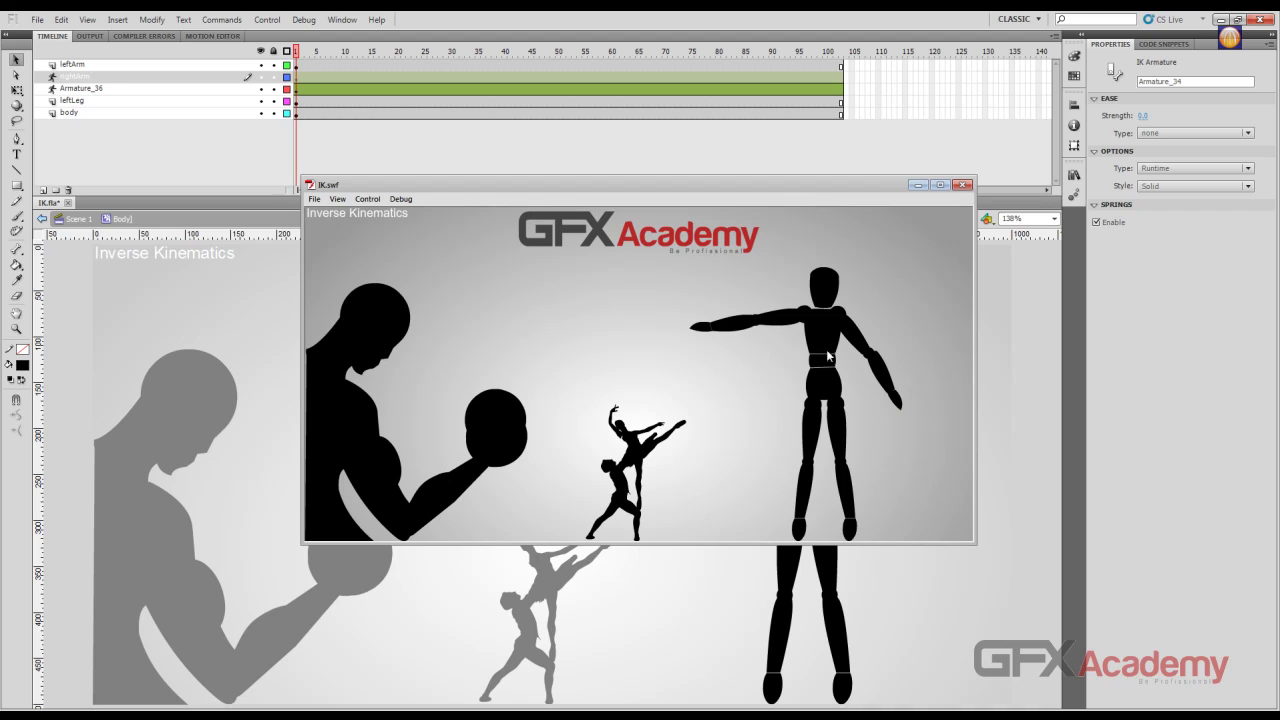
left_click(962, 186)
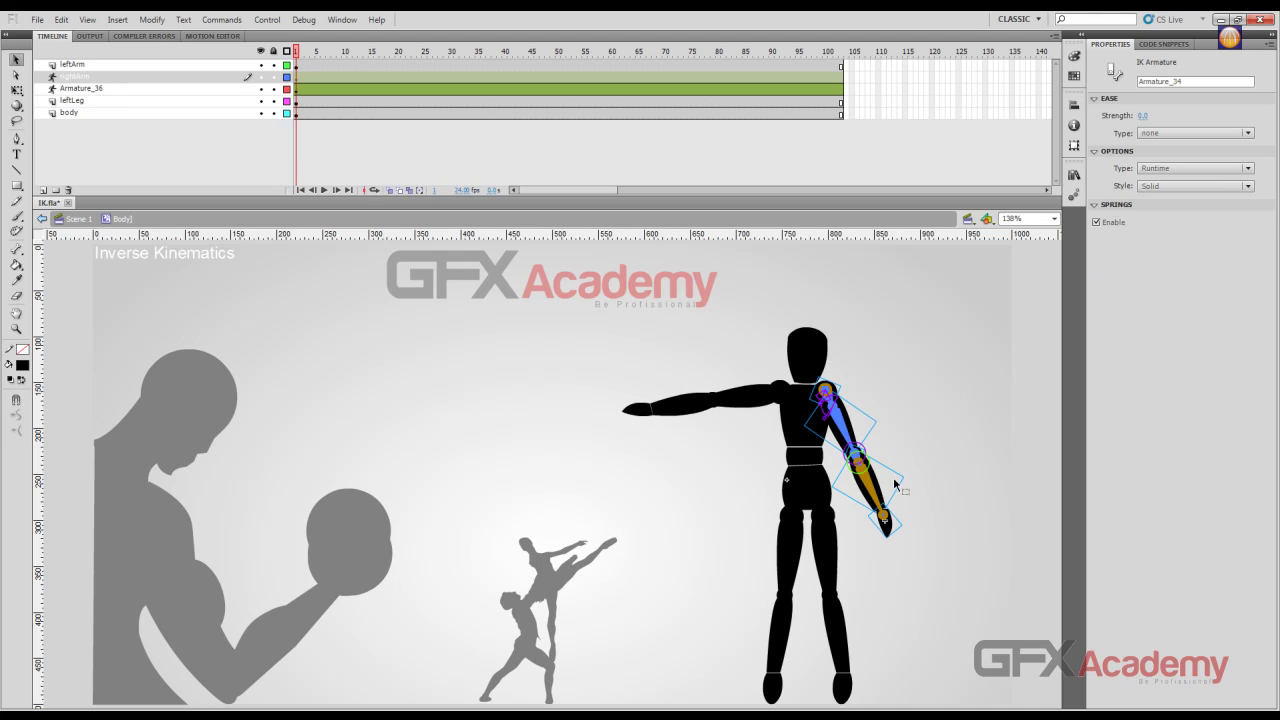
Try the Wire, Line and None bone styles on the right arm armature and return its style to Solid
left_click(1246, 187)
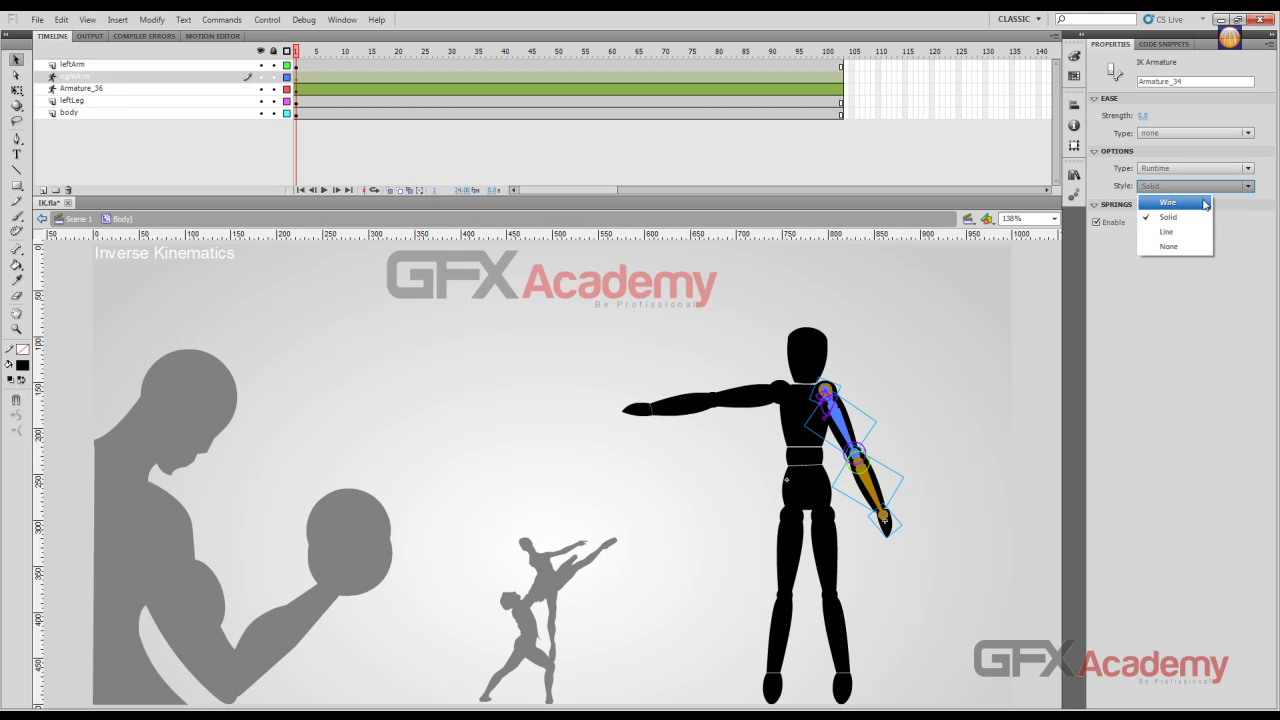
left_click(1205, 204)
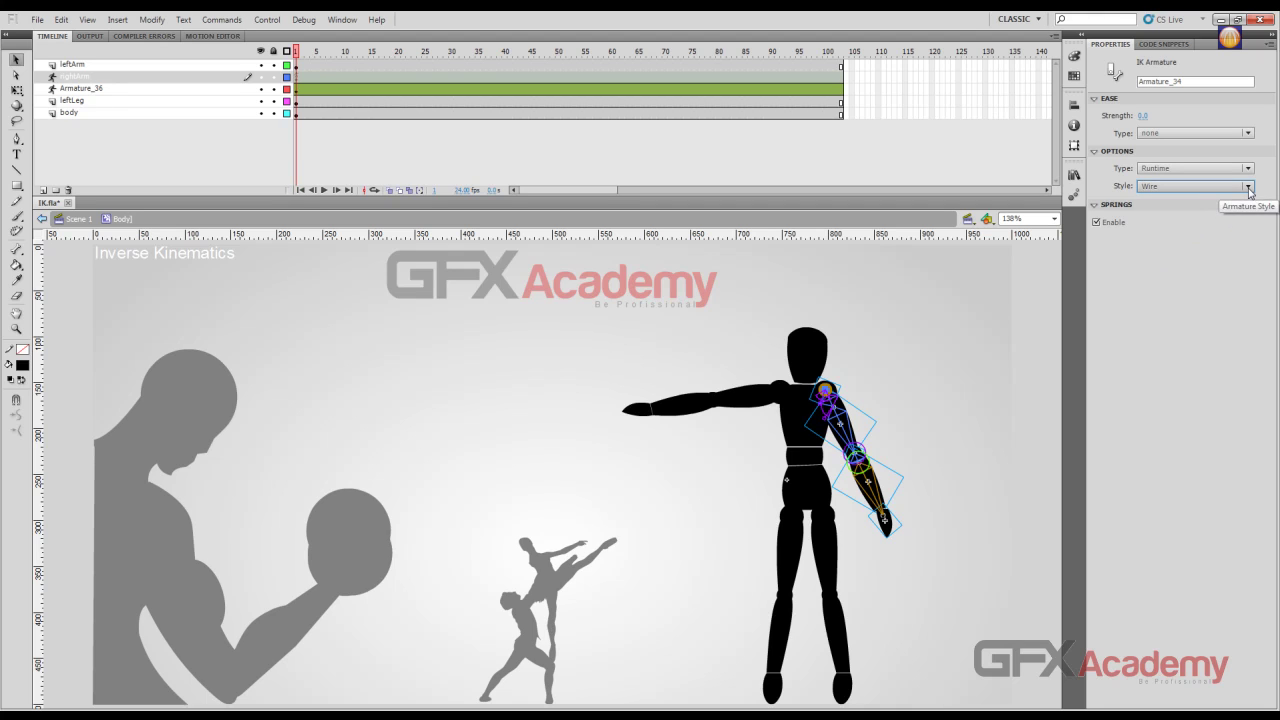
left_click(1248, 188)
left_click(1193, 218)
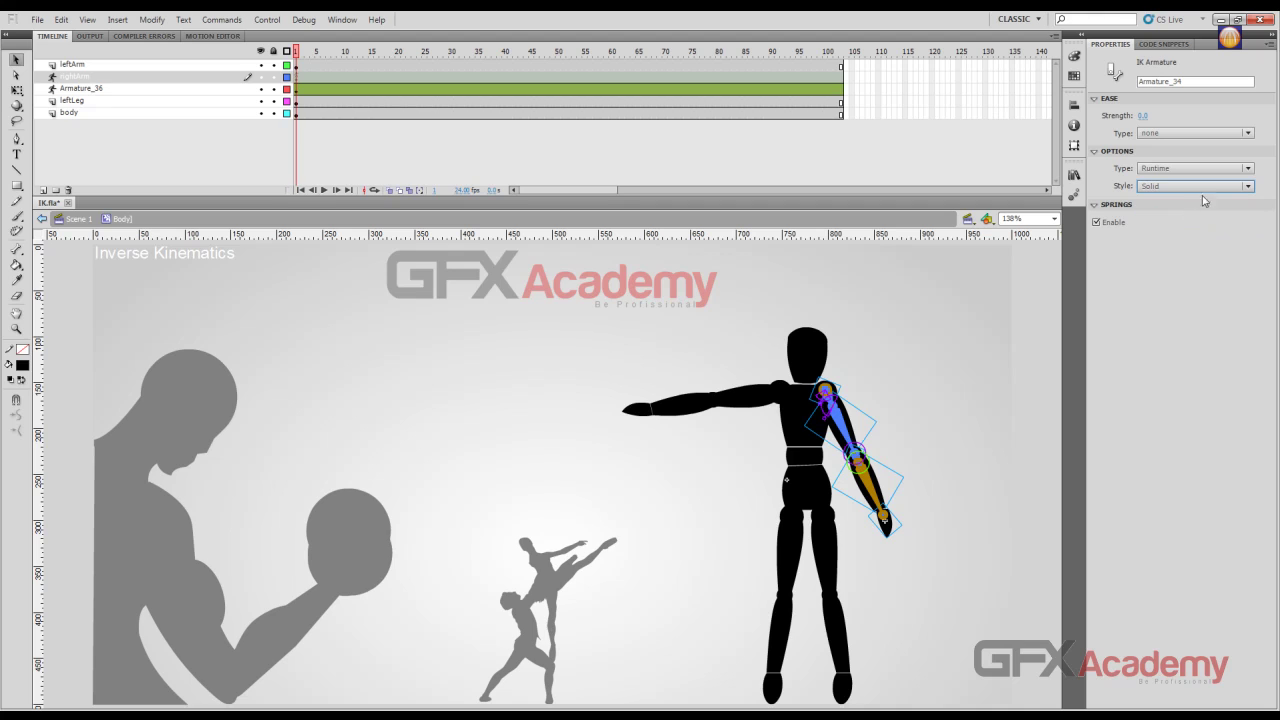
left_click(1222, 188)
left_click(1188, 233)
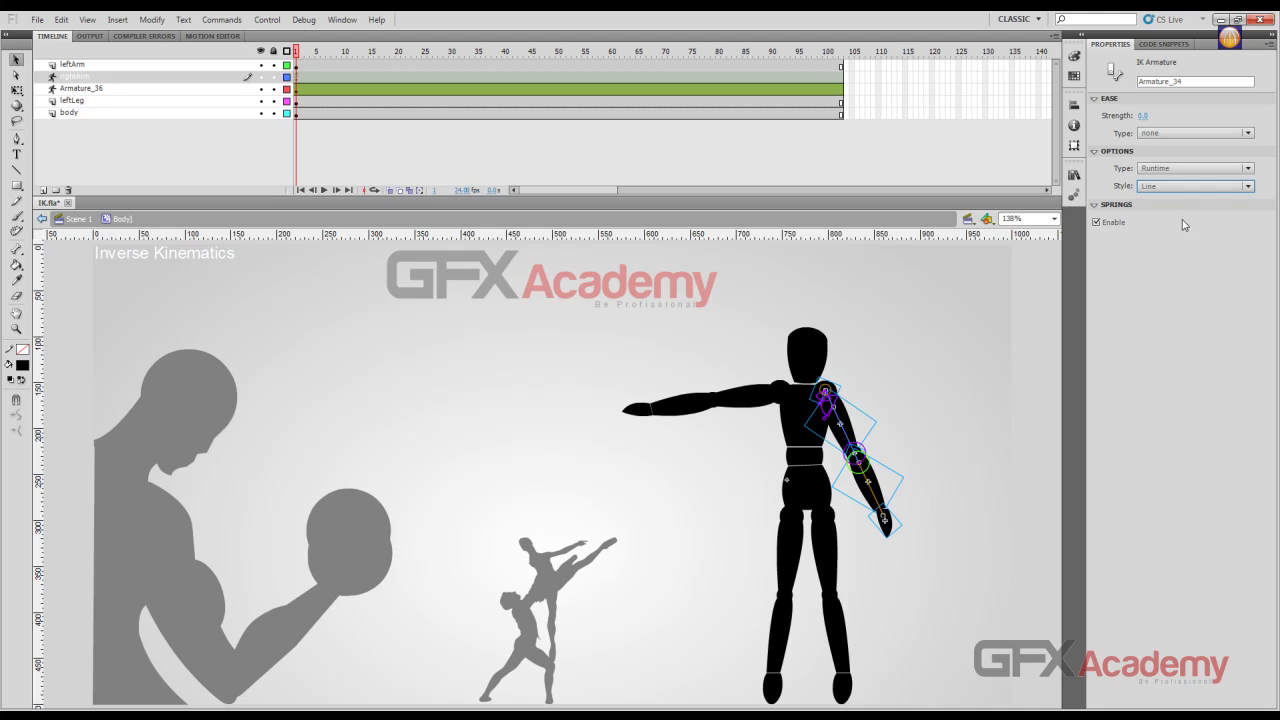
left_click(1188, 188)
left_click(1171, 248)
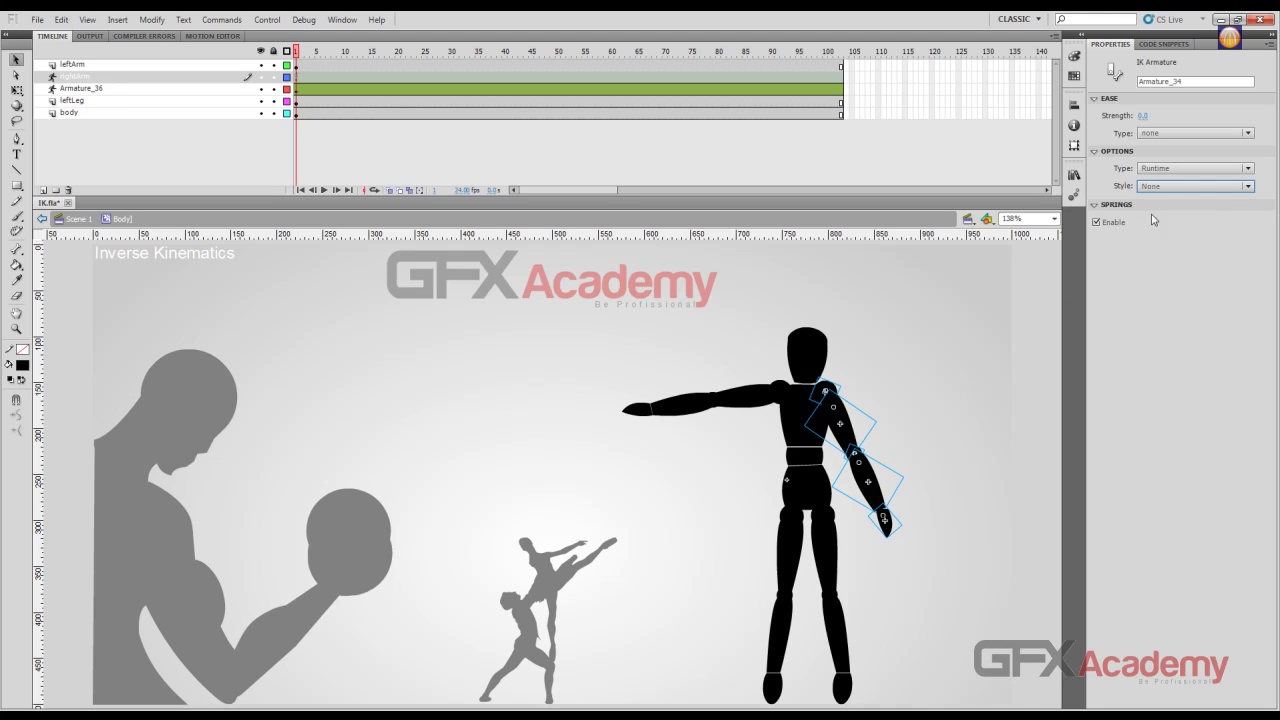
left_click(1201, 188)
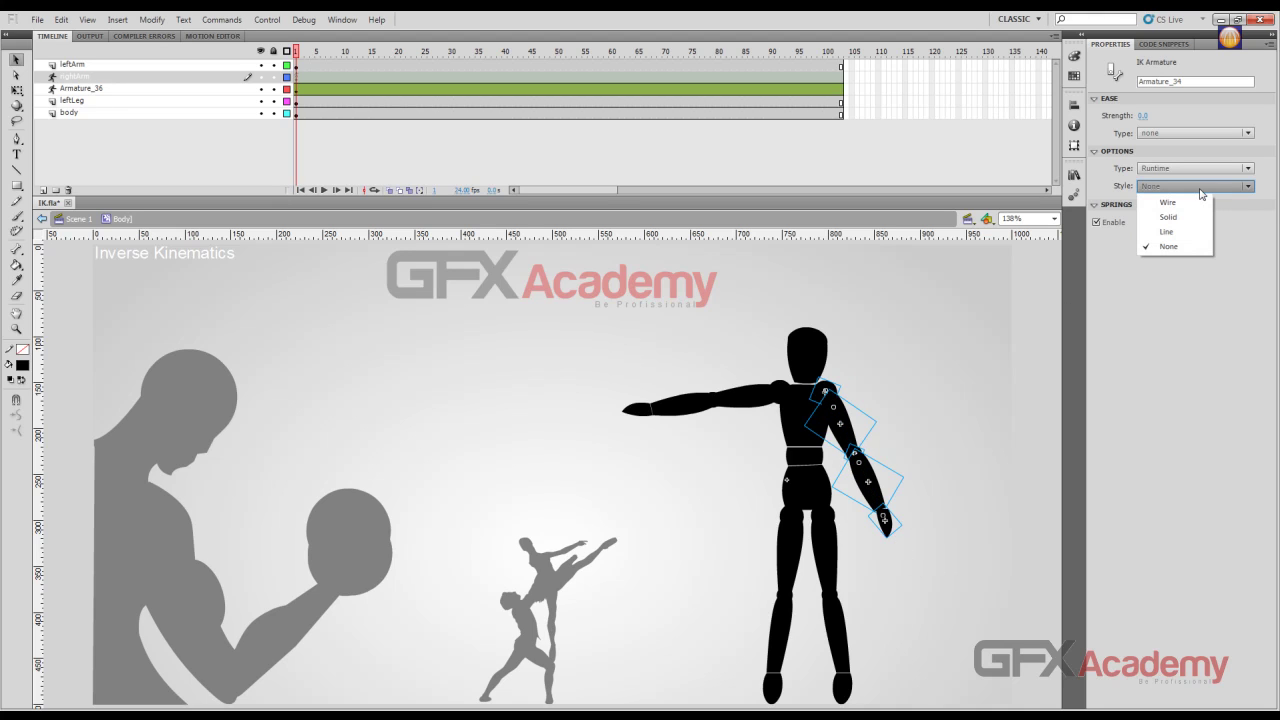
left_click(1187, 217)
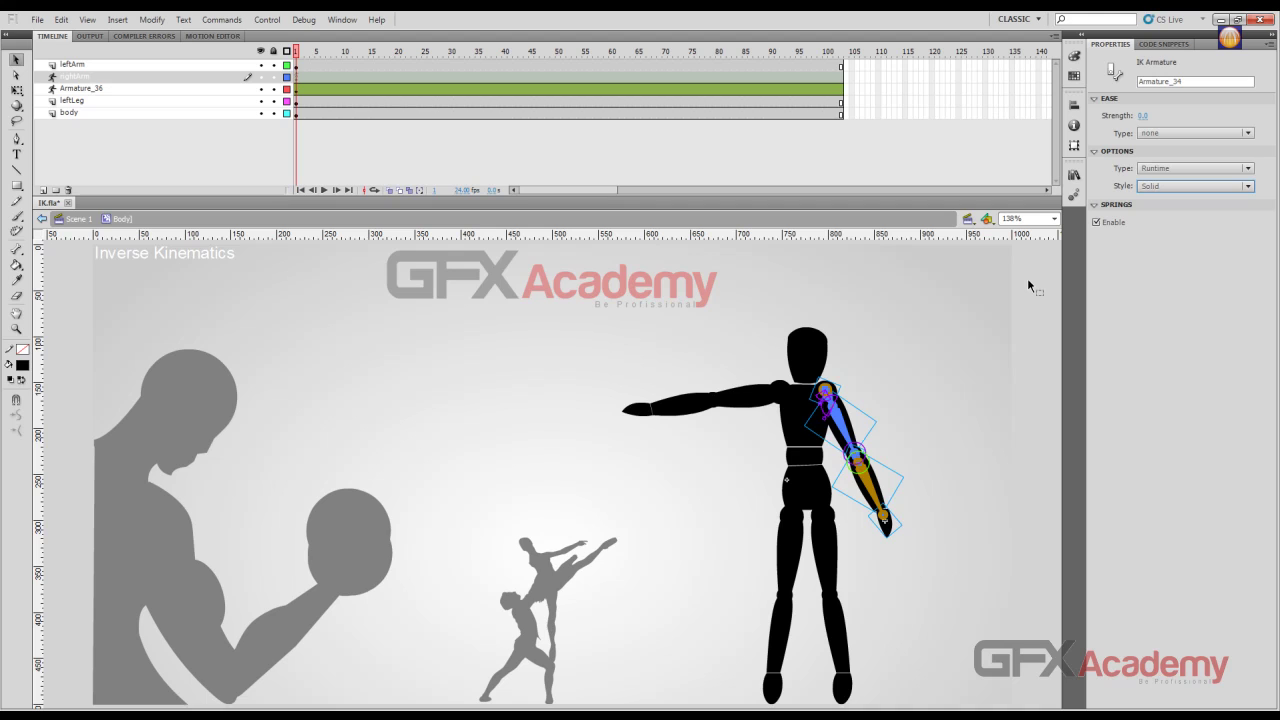
Select the right forearm's bone and try adjusting its spring strength
left_click(914, 357)
left_click(862, 473)
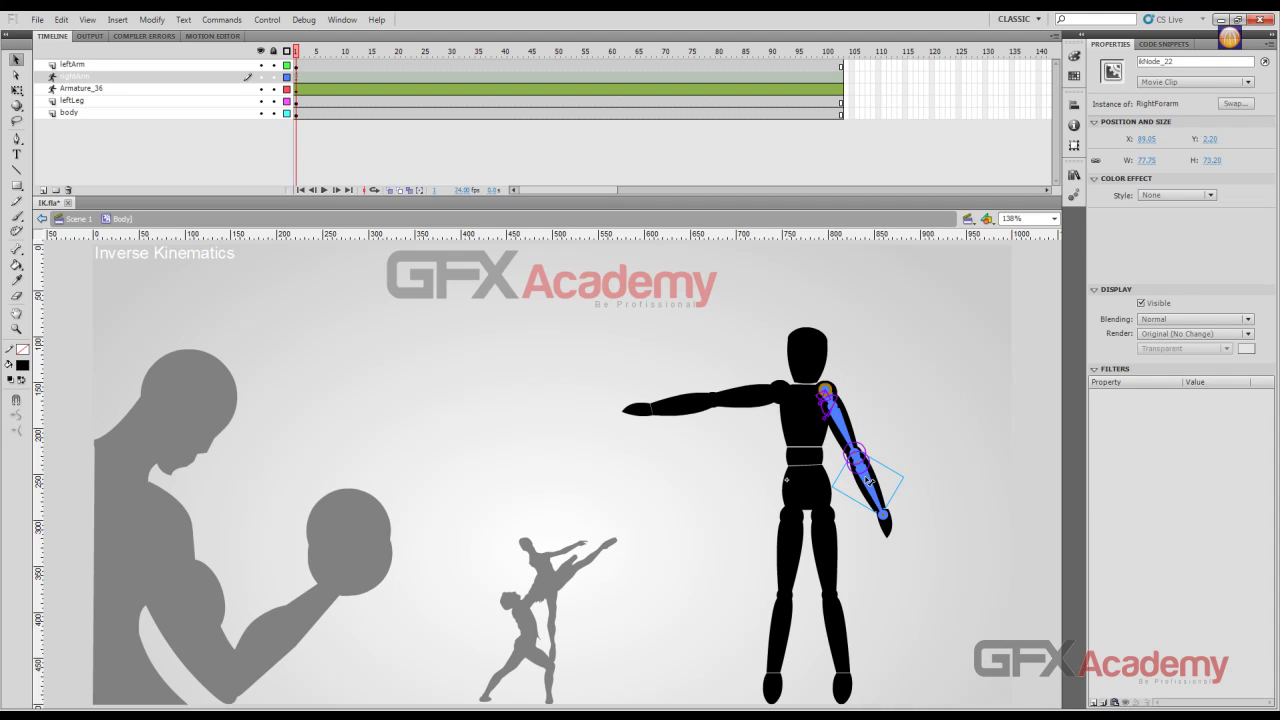
left_click(868, 481)
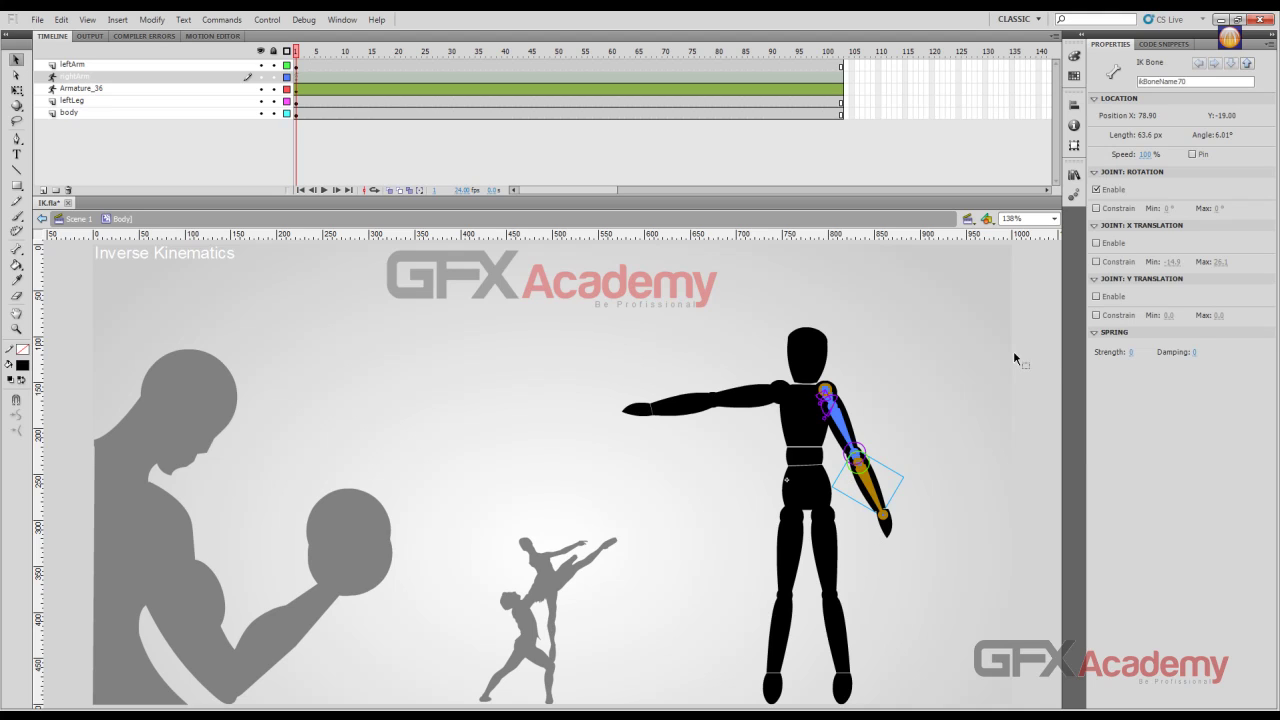
left_click_drag(1131, 352, 1181, 352)
left_click(1135, 352)
key("Return")
Pose the right arm at frame 30 with the upper arm raised sideways and the forearm hanging, and scrub back to frame 28
left_click_drag(297, 52, 450, 52)
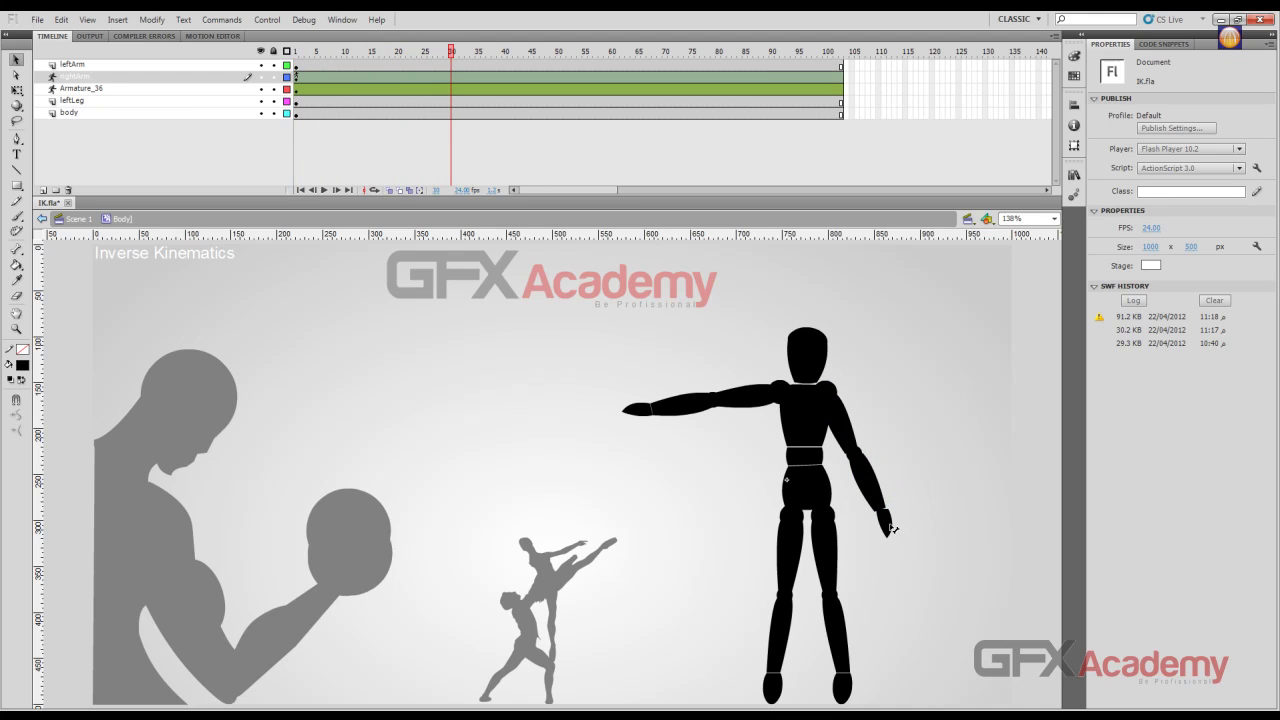
left_click_drag(888, 527, 895, 468)
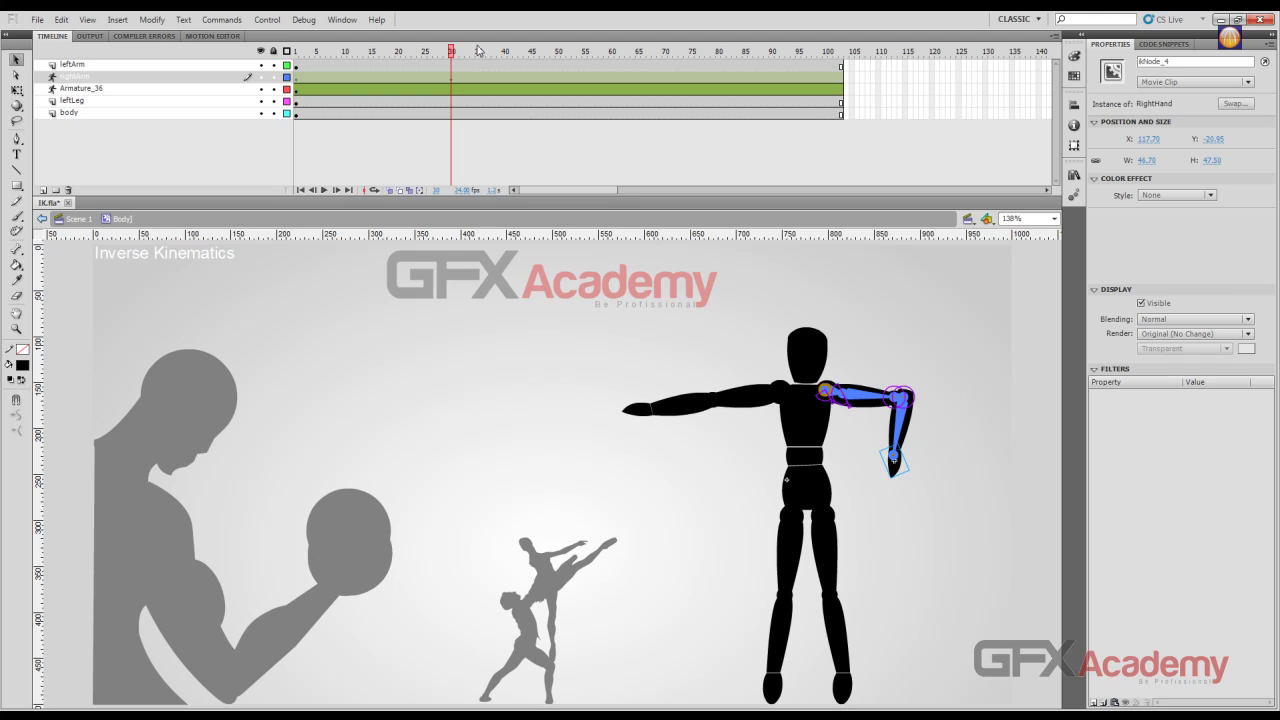
mouse_move(452, 55)
left_mouse_down()
mouse_move(317, 55)
mouse_move(440, 55)
left_mouse_up()
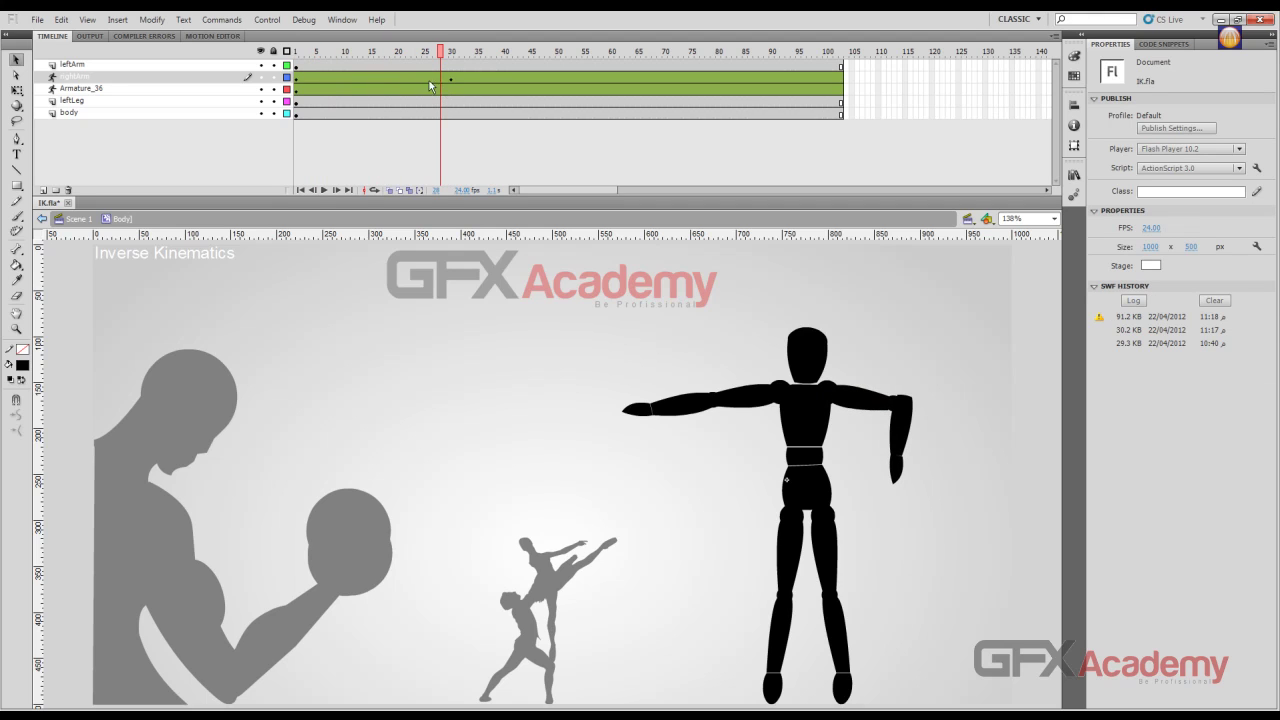
Select the right forearm's bone in the frame 30 pose, edit its spring strength and deselect the bone
left_click(904, 436)
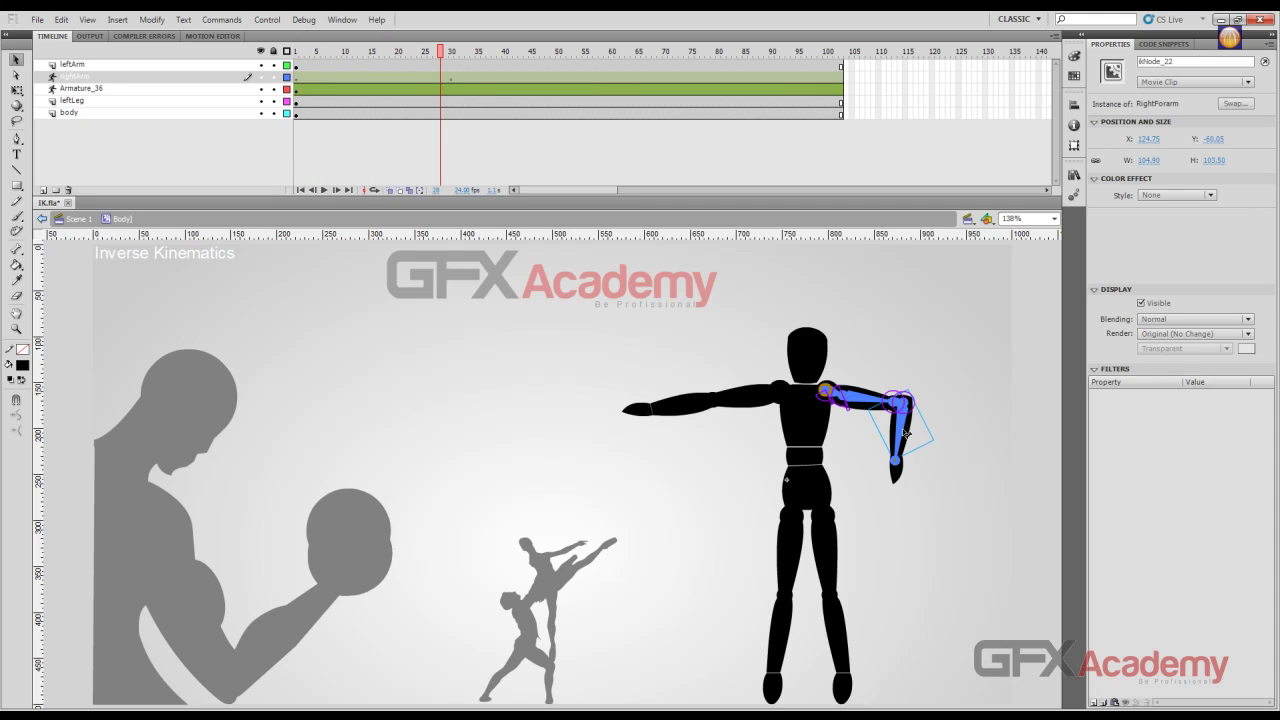
left_click(904, 434)
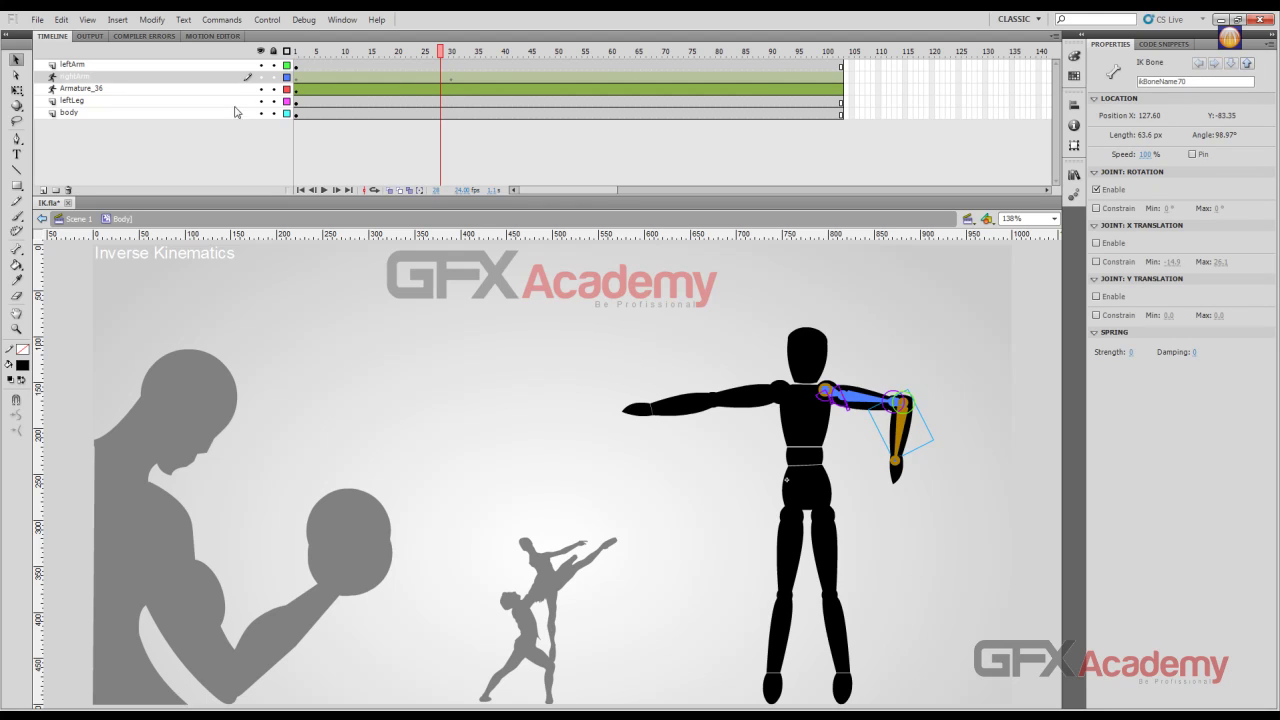
left_click(452, 85)
left_click(452, 85)
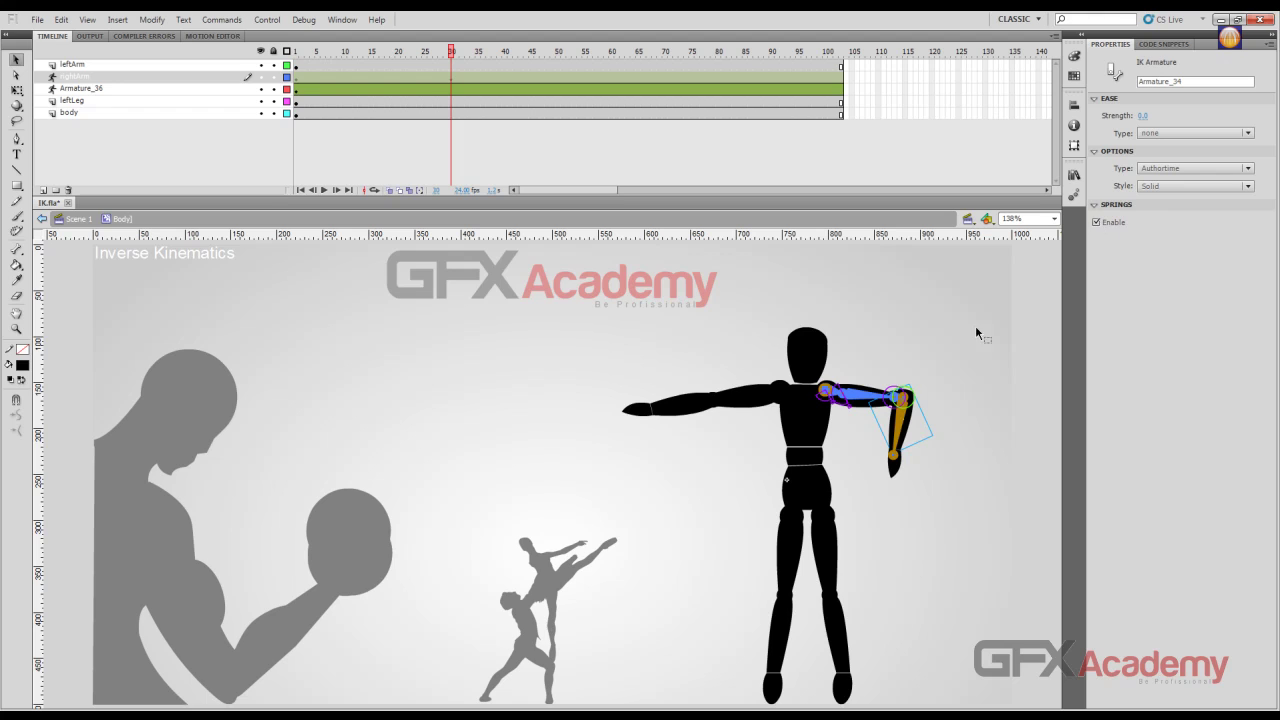
left_click(903, 428)
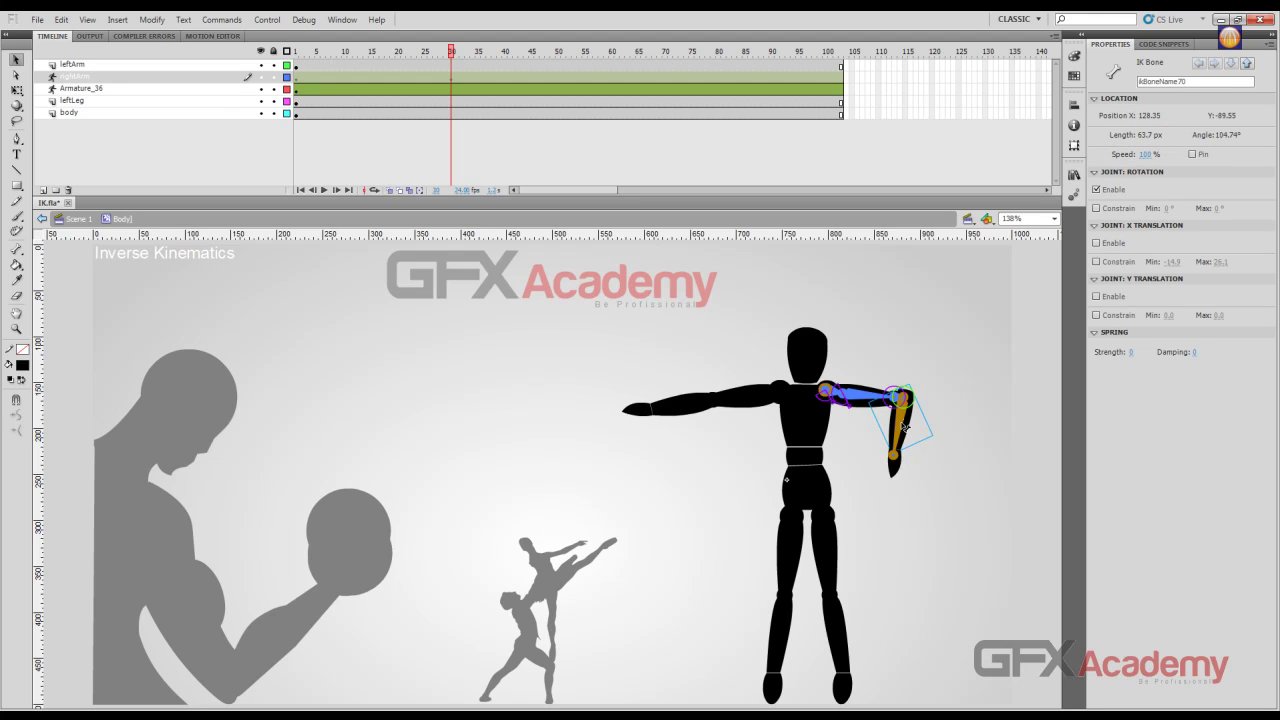
left_click(1133, 352)
left_click(988, 350)
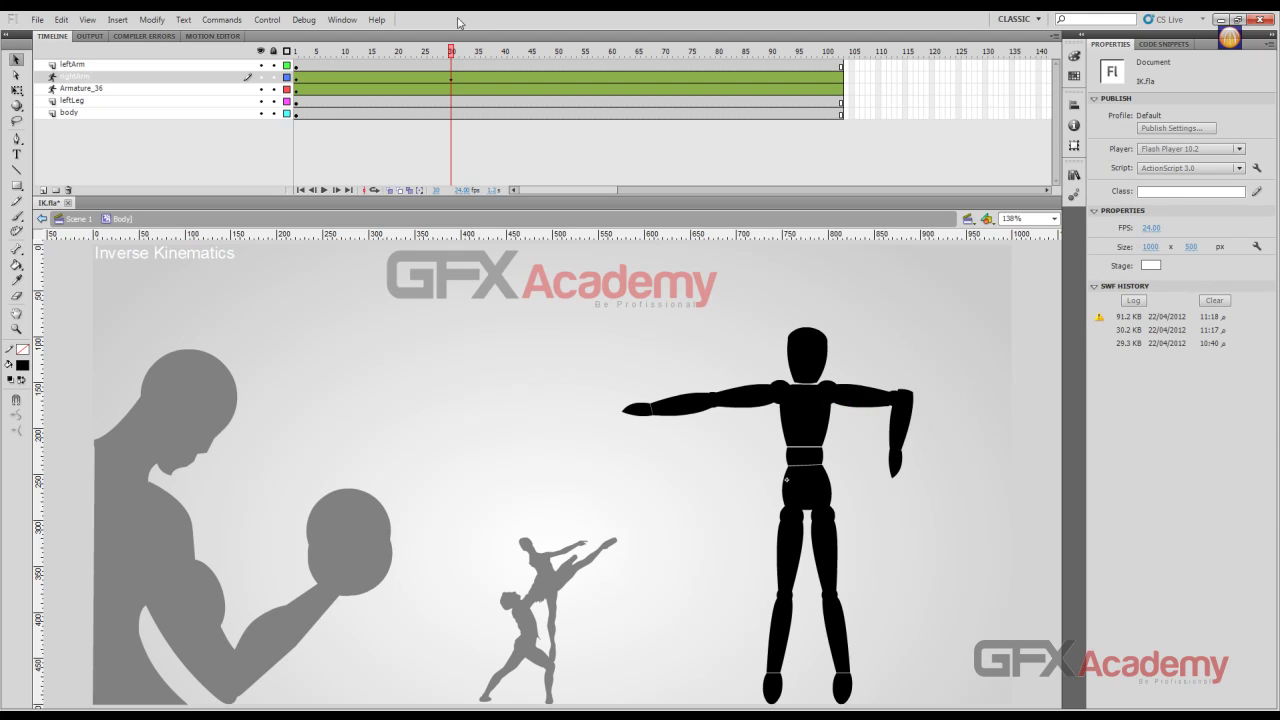
Move the playhead back to frame 2, test the movie to watch the arm animation, and close the preview
left_click_drag(455, 52, 305, 72)
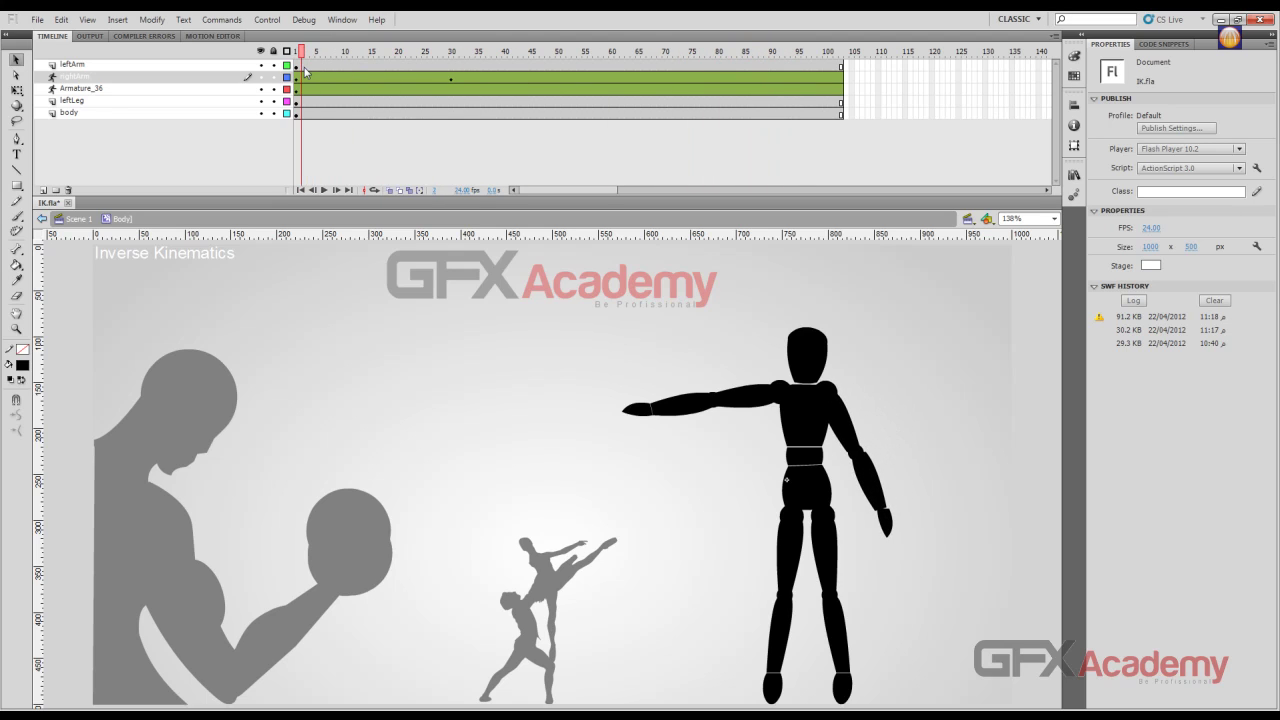
key("ctrl+Return")
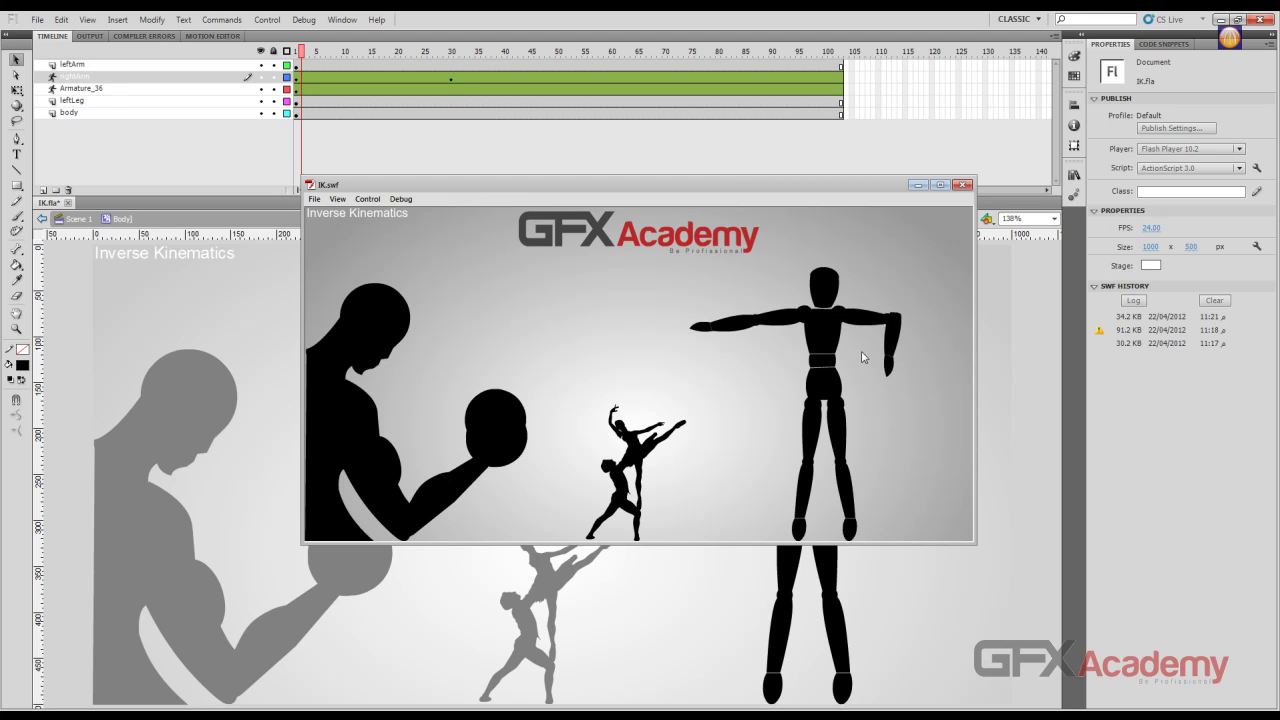
left_click(962, 186)
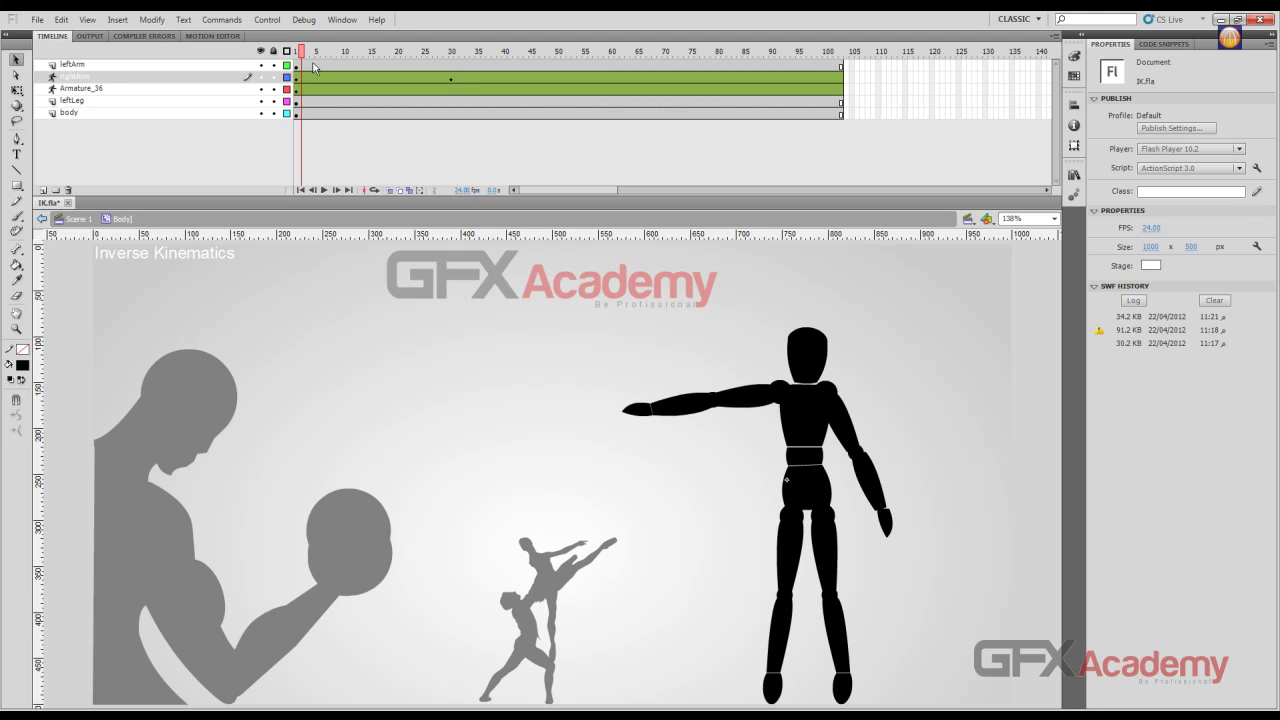
Review the frame and pose commands available for the right arm armature at frame 40, and select its span at frame 41
left_click_drag(305, 55, 437, 55)
right_click(505, 76)
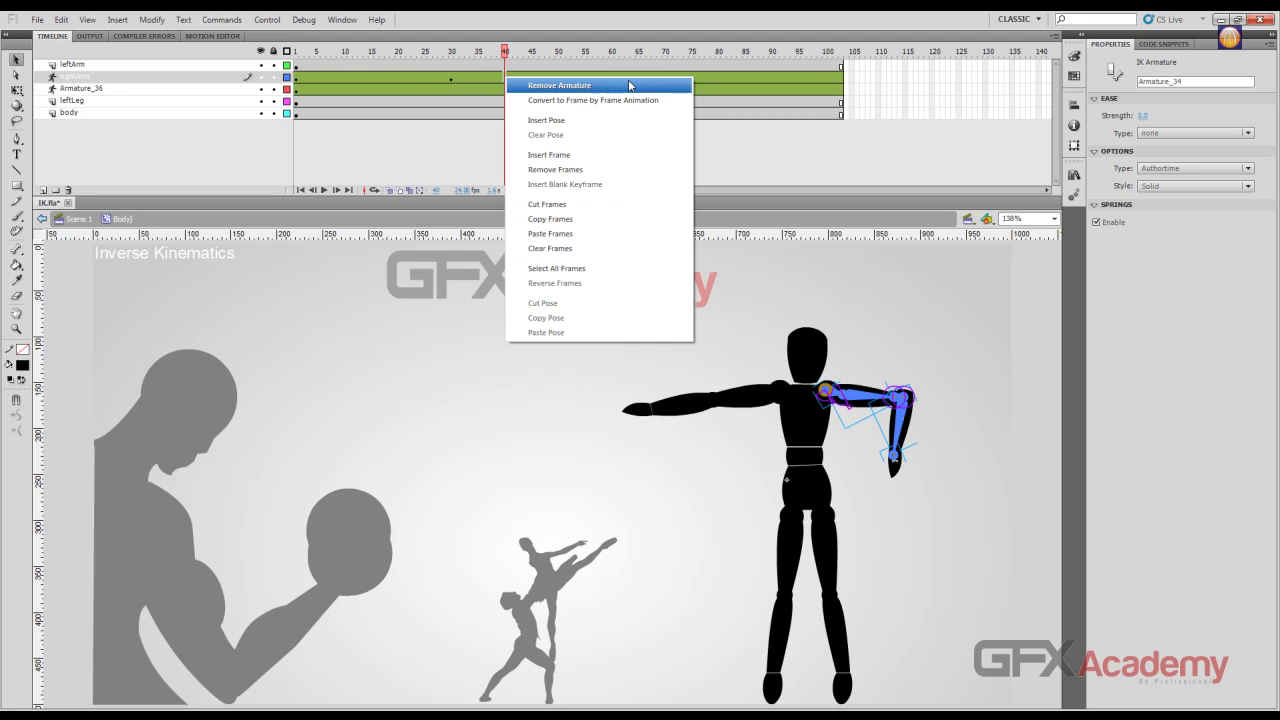
left_click(508, 52)
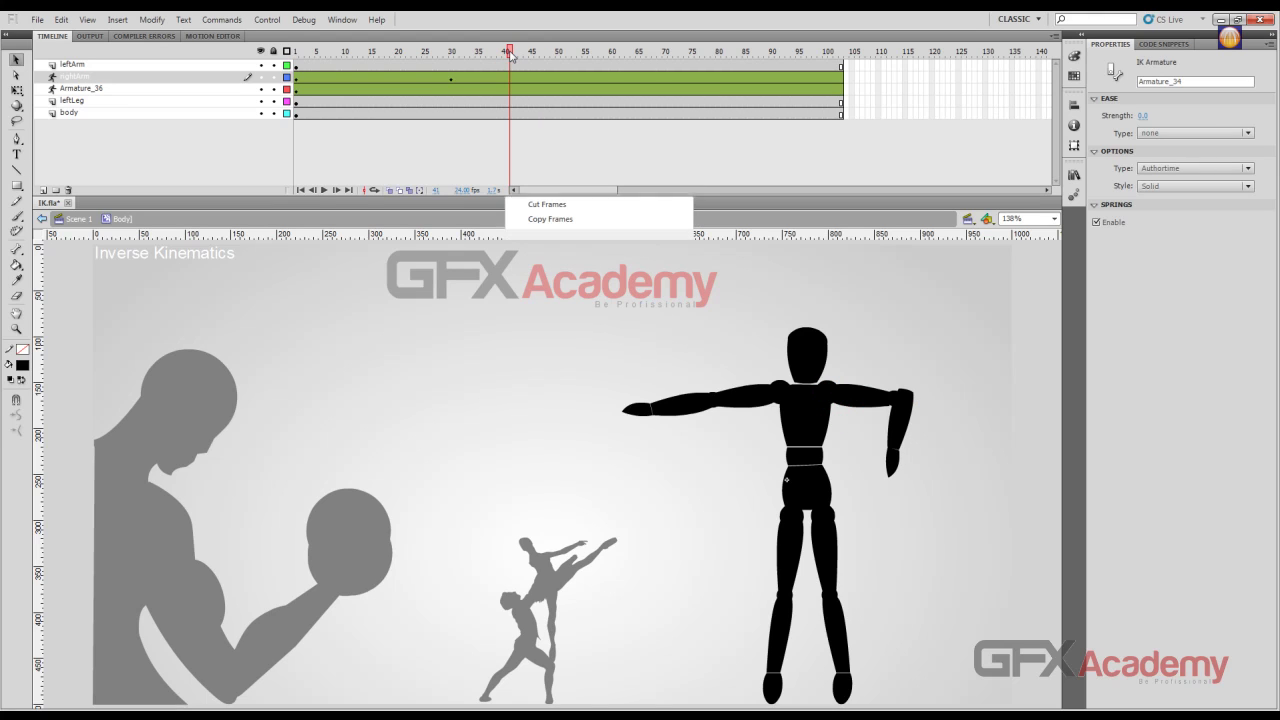
left_click(511, 78)
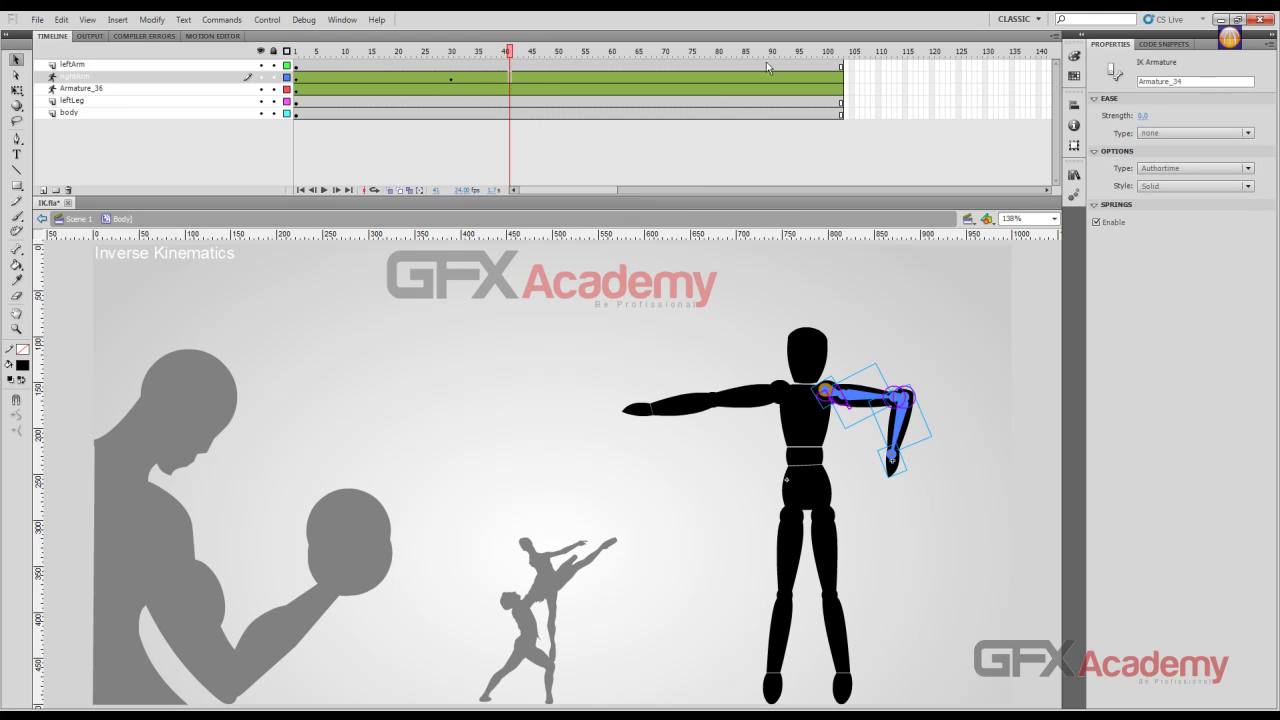
Review the right arm armature's instance name, ease type and Authortime or Runtime option, keeping the type as Authortime
left_click(1208, 81)
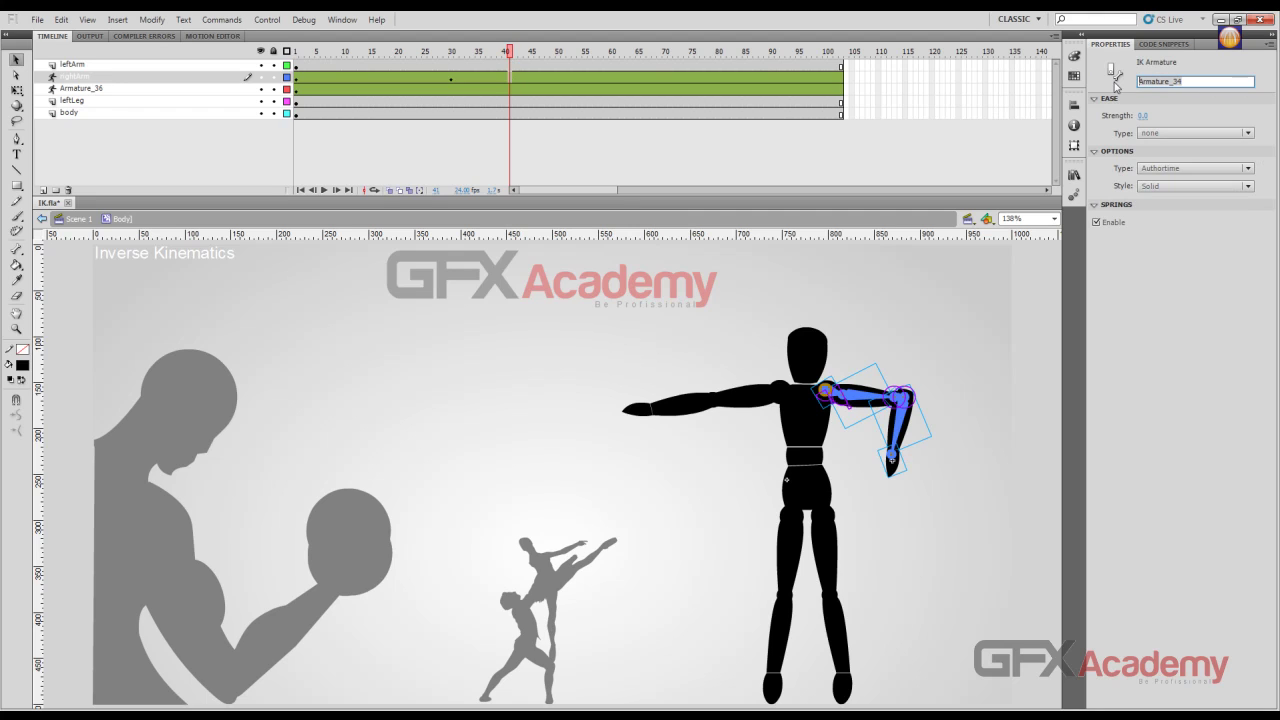
left_click(1249, 134)
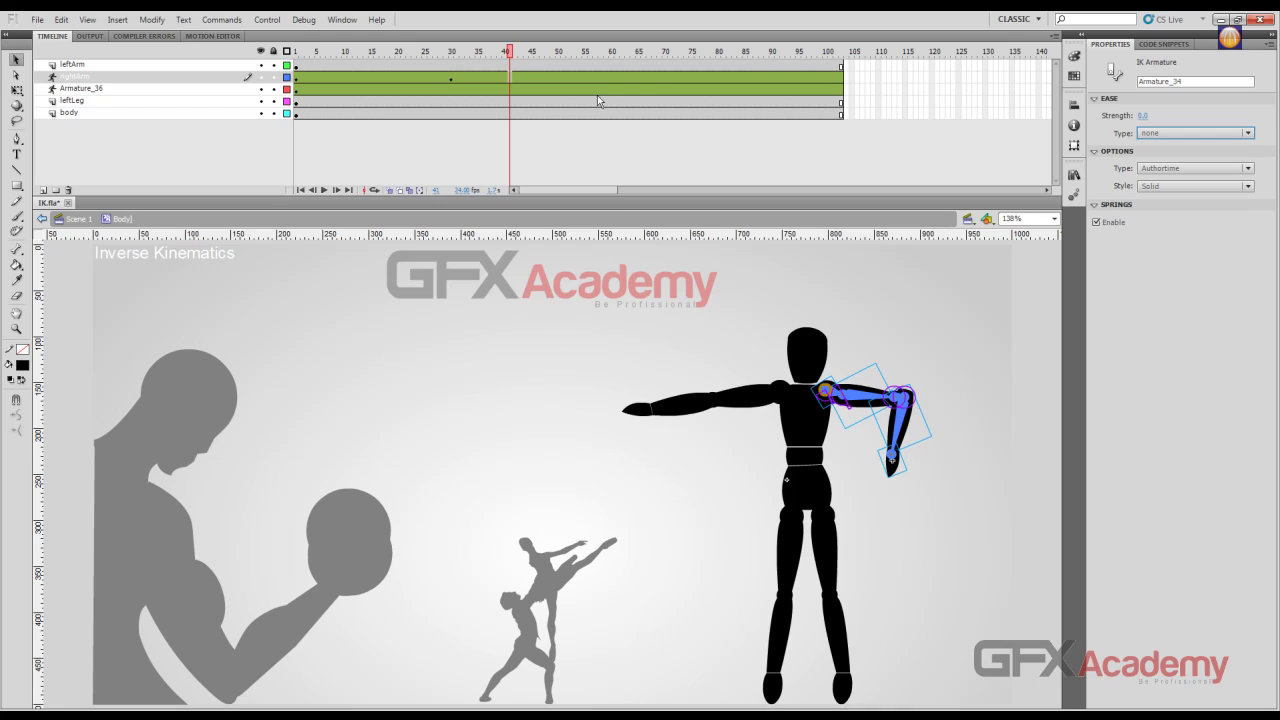
left_click(1178, 168)
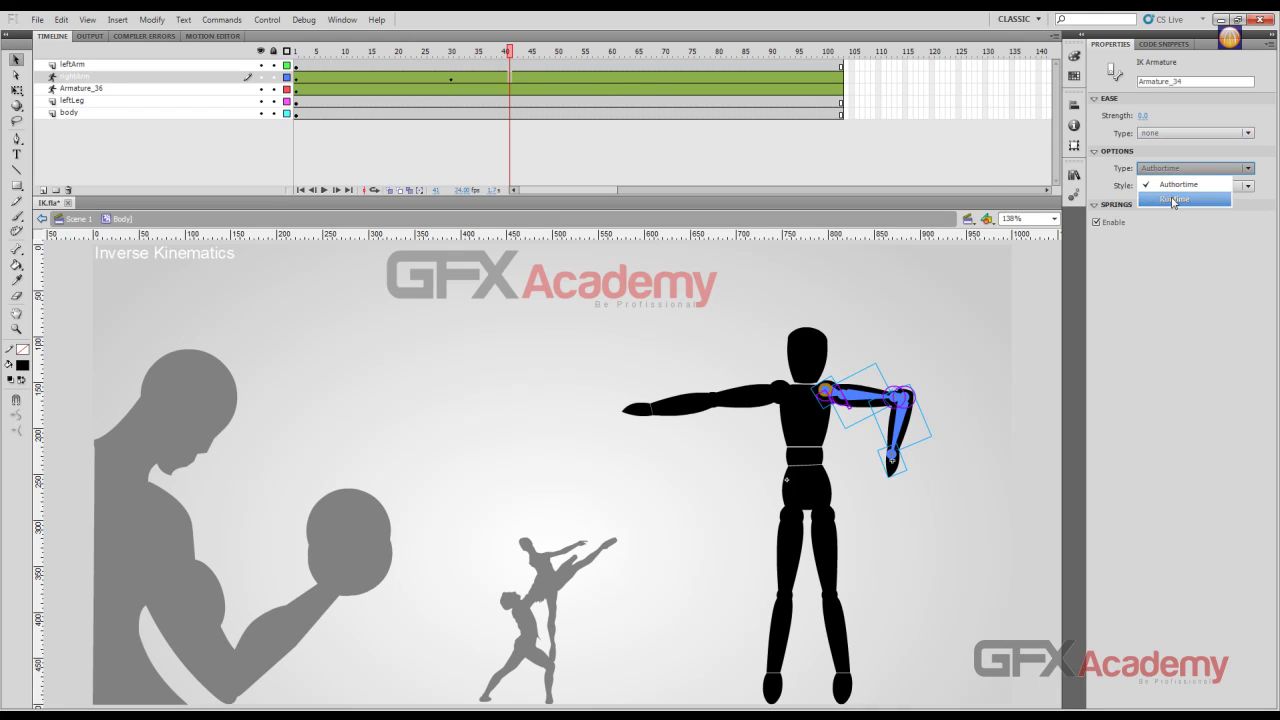
left_click(1174, 200)
left_click(655, 396)
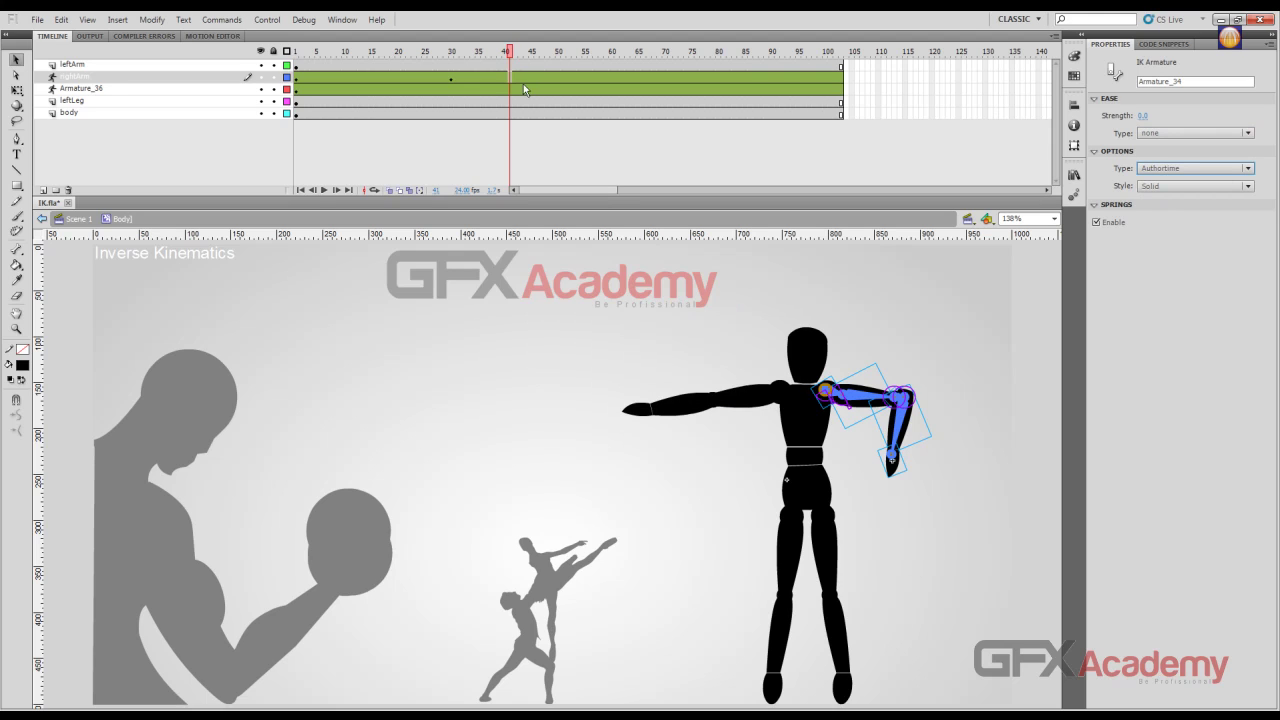
Convert the right upper arm at frame 29 to a Graphic symbol named Arm
left_click_drag(508, 55, 447, 51)
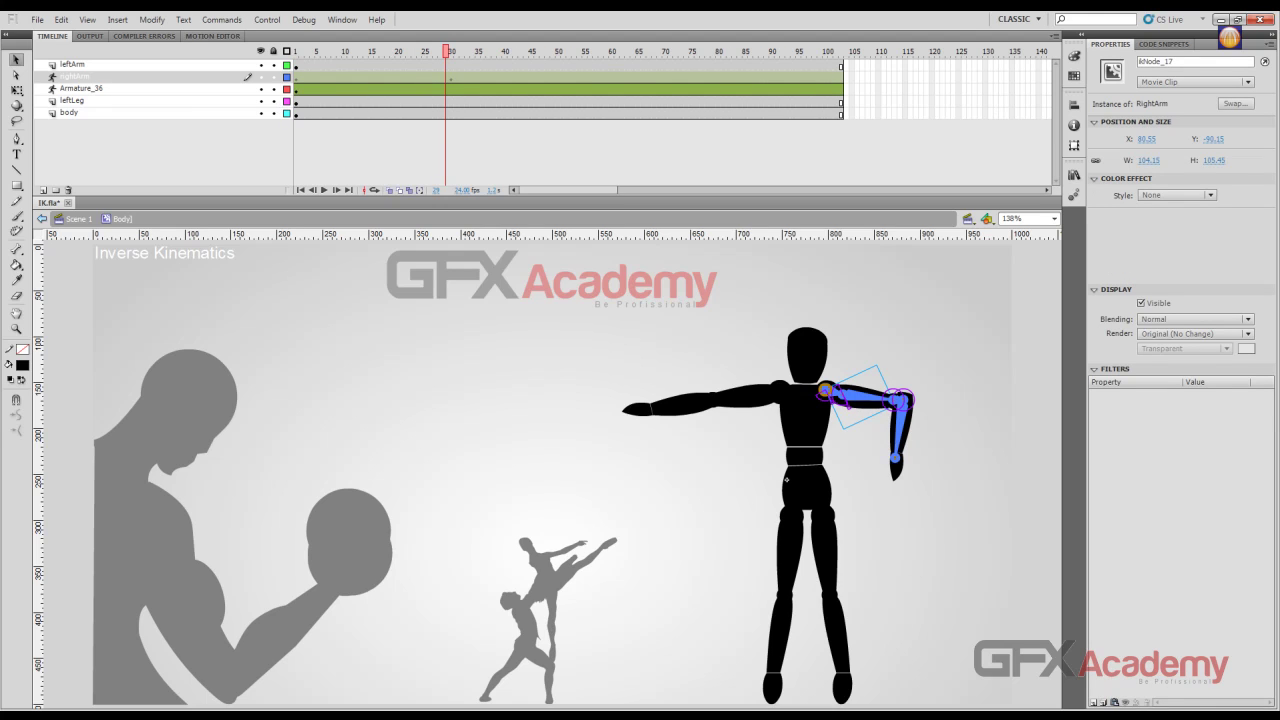
left_click(857, 401)
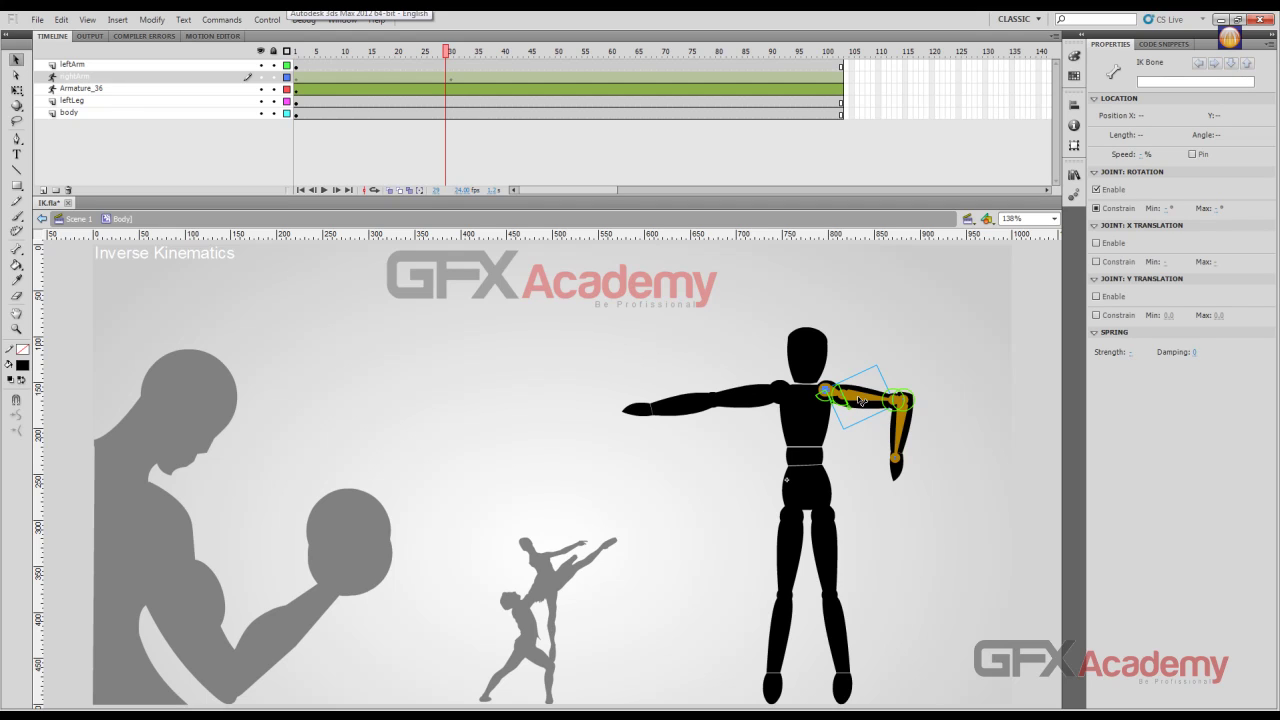
right_click(860, 403)
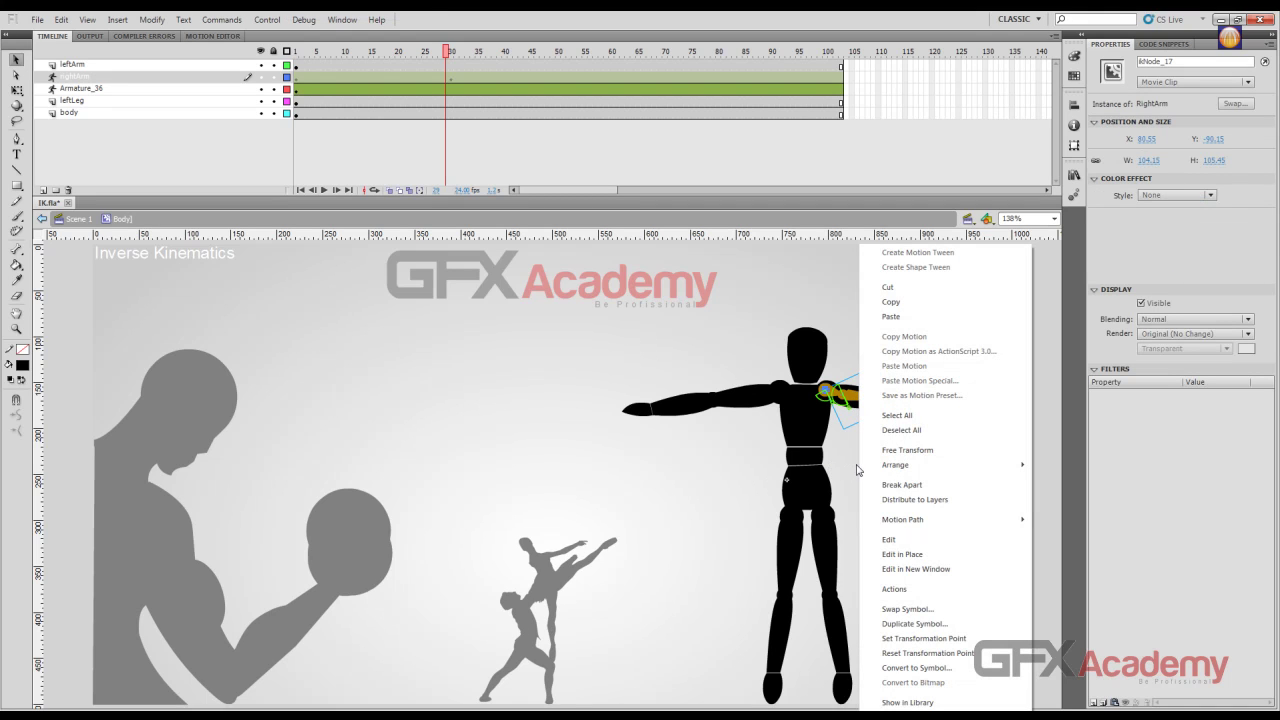
mouse_move(891, 469)
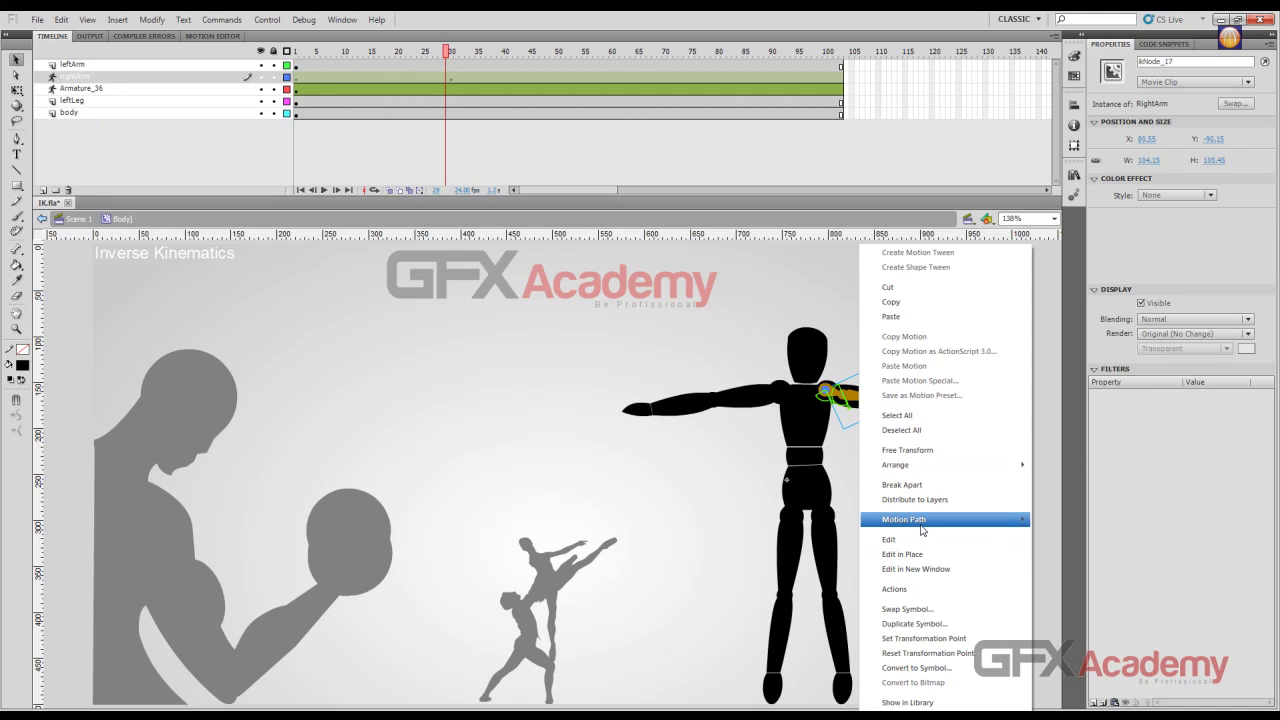
mouse_move(921, 529)
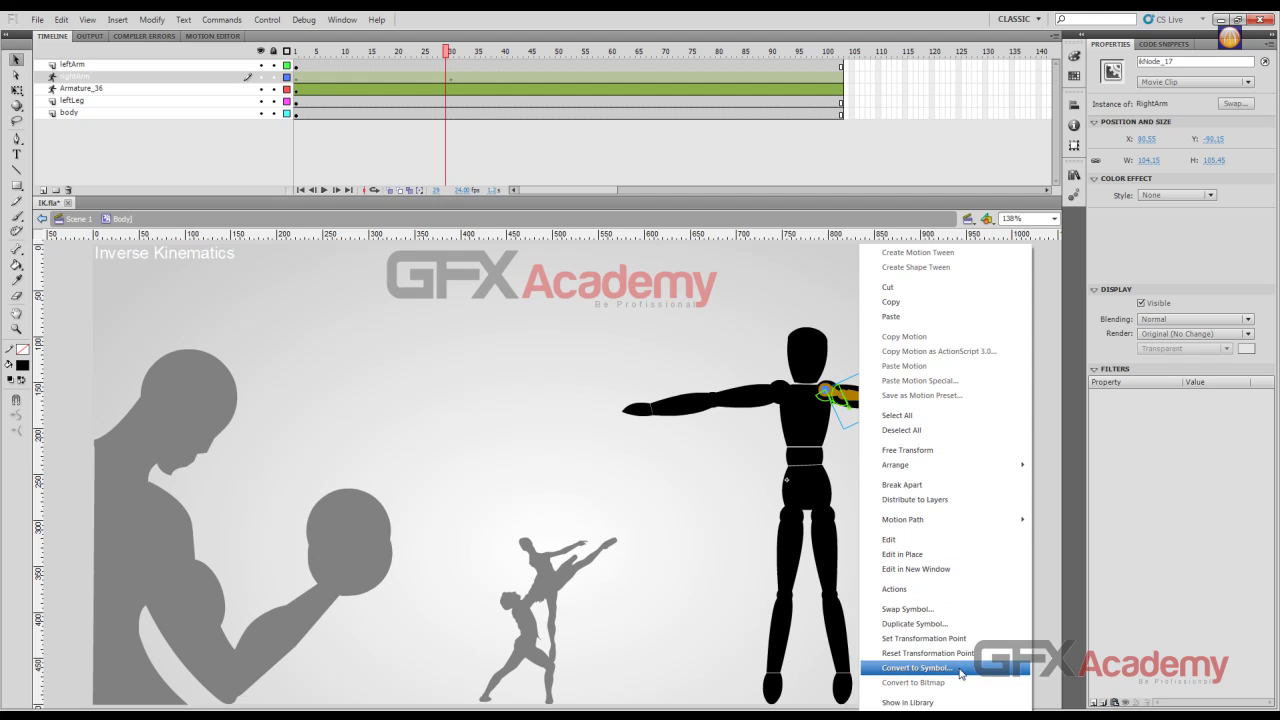
left_click(918, 667)
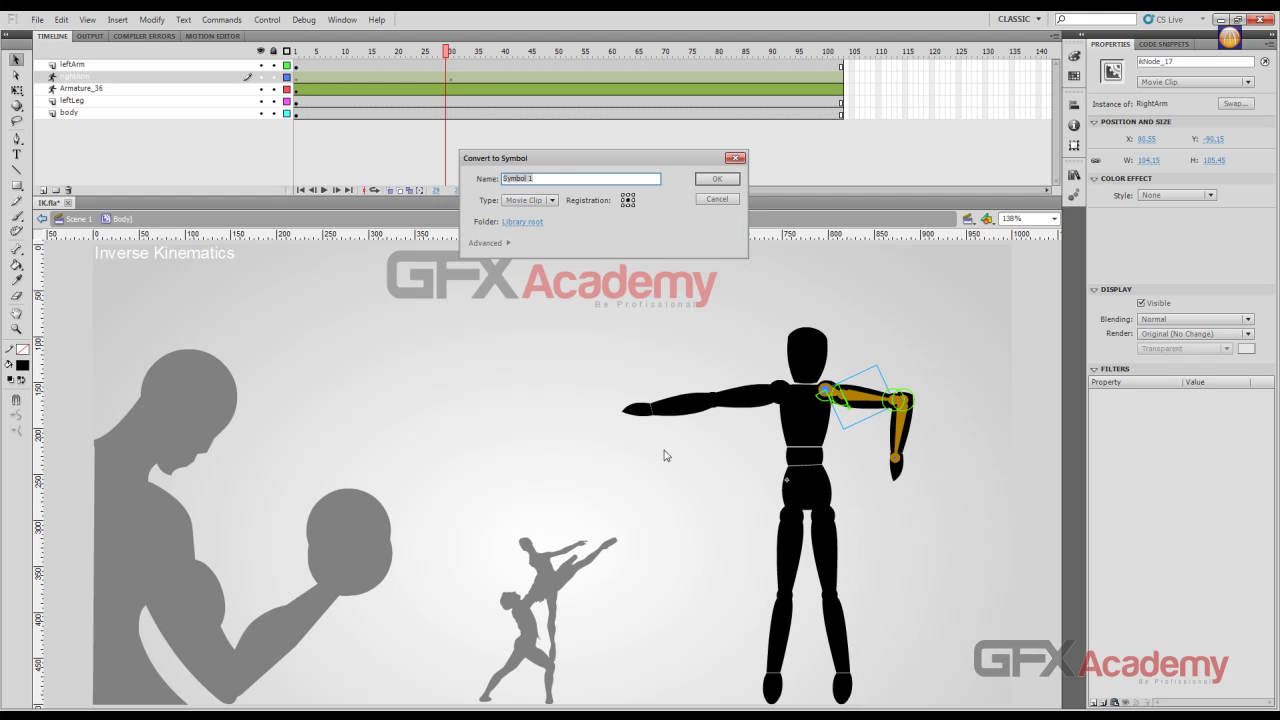
left_click_drag(574, 165, 555, 172)
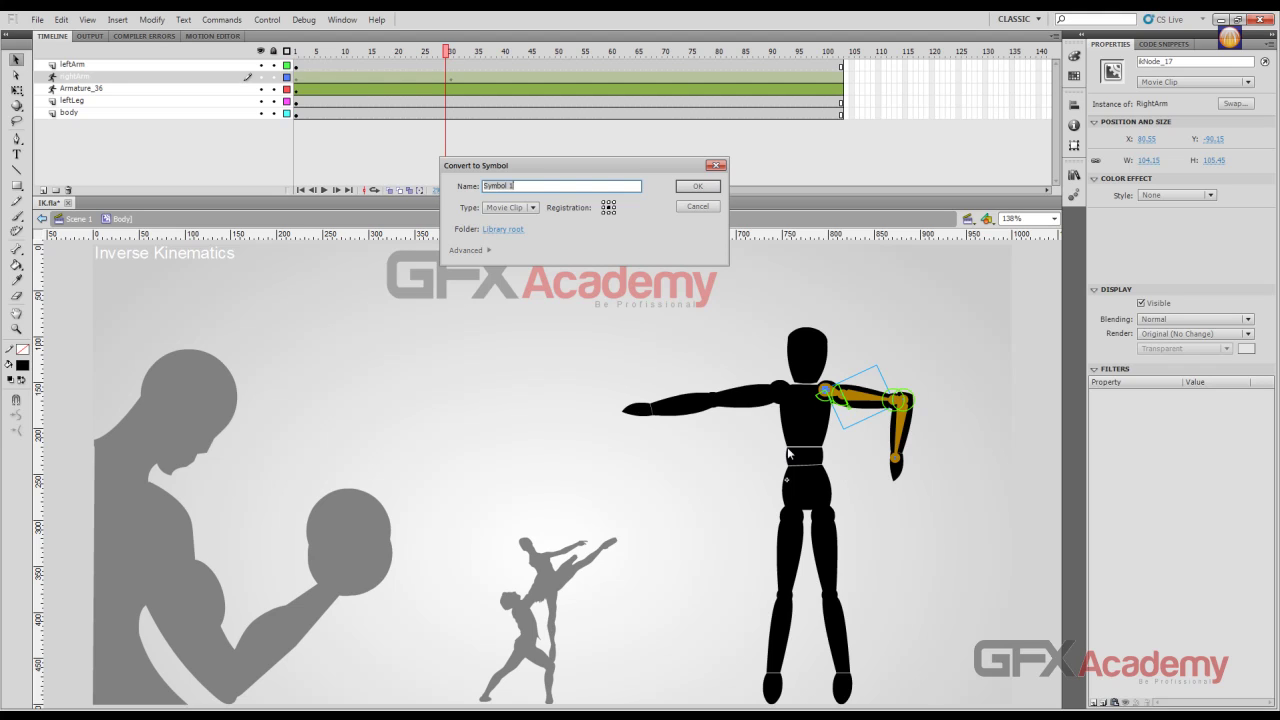
left_click(535, 208)
left_click(505, 252)
type("Arm")
left_click(696, 187)
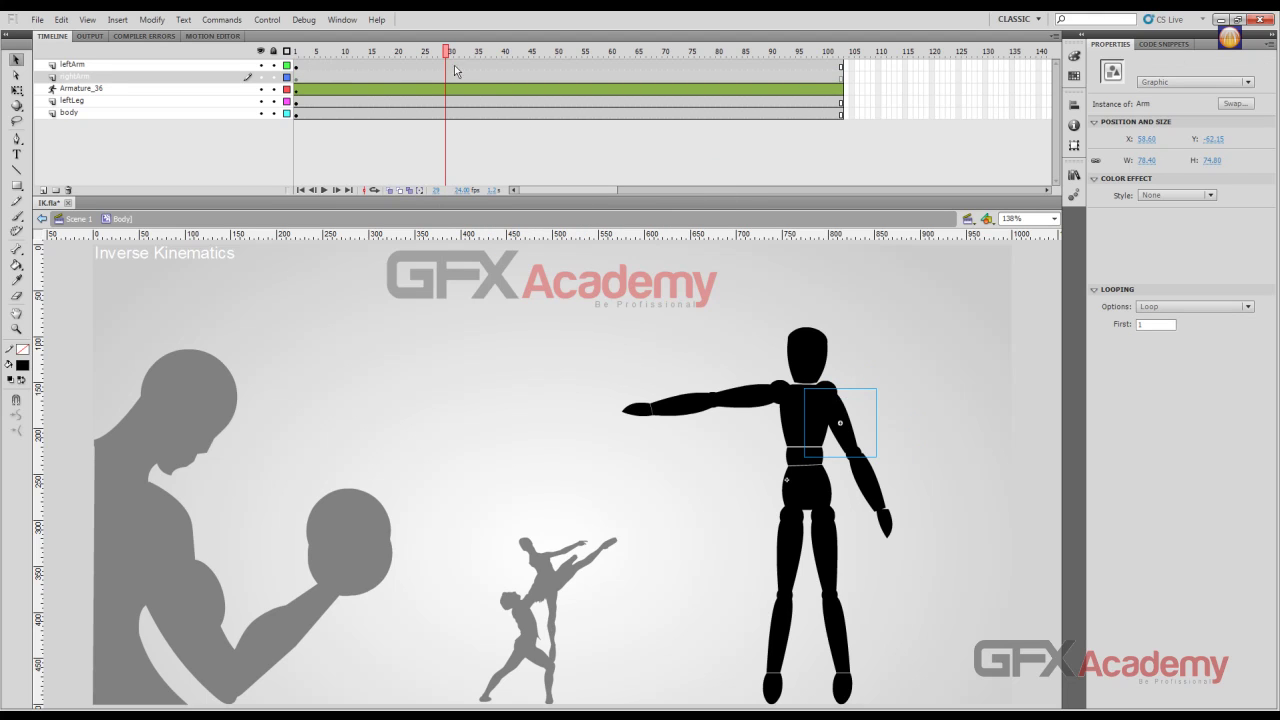
Add a layer above rightArm, lock the other layers, and place an Arm symbol instance beside the right arm at frame 1
left_click_drag(445, 52, 305, 58)
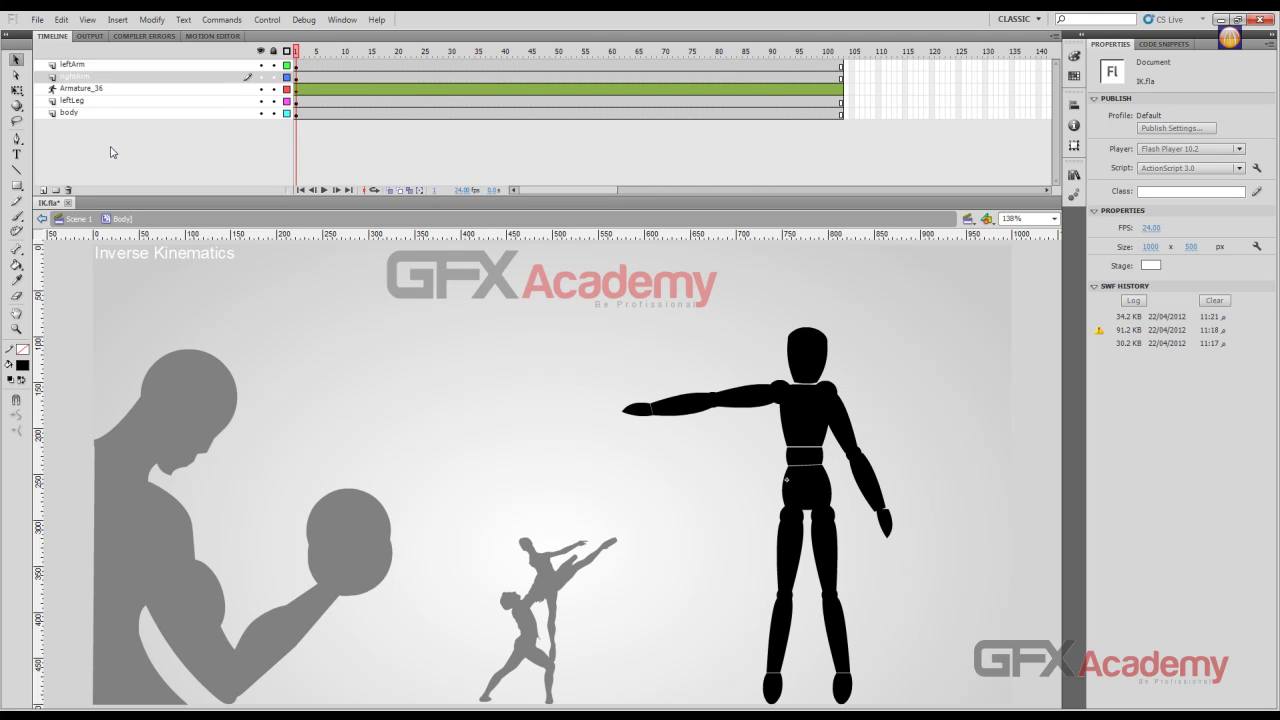
left_click(42, 190)
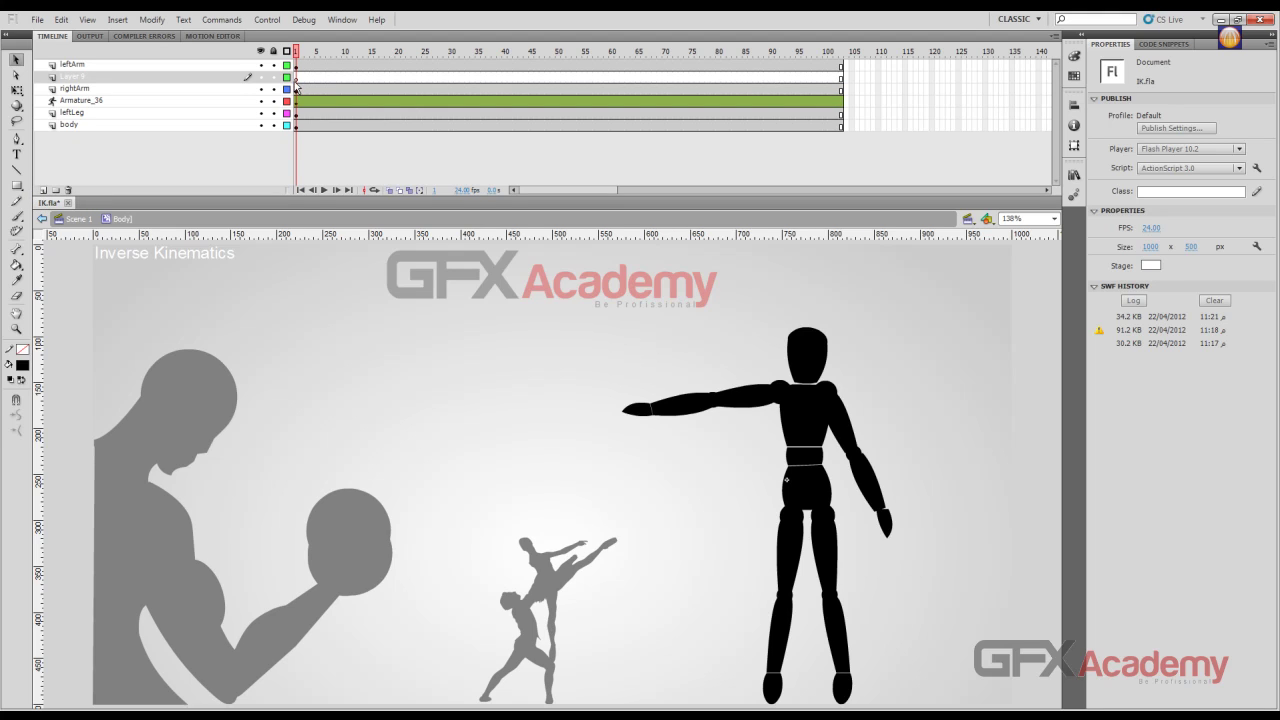
left_click(274, 52)
left_click(297, 84)
left_click(1075, 176)
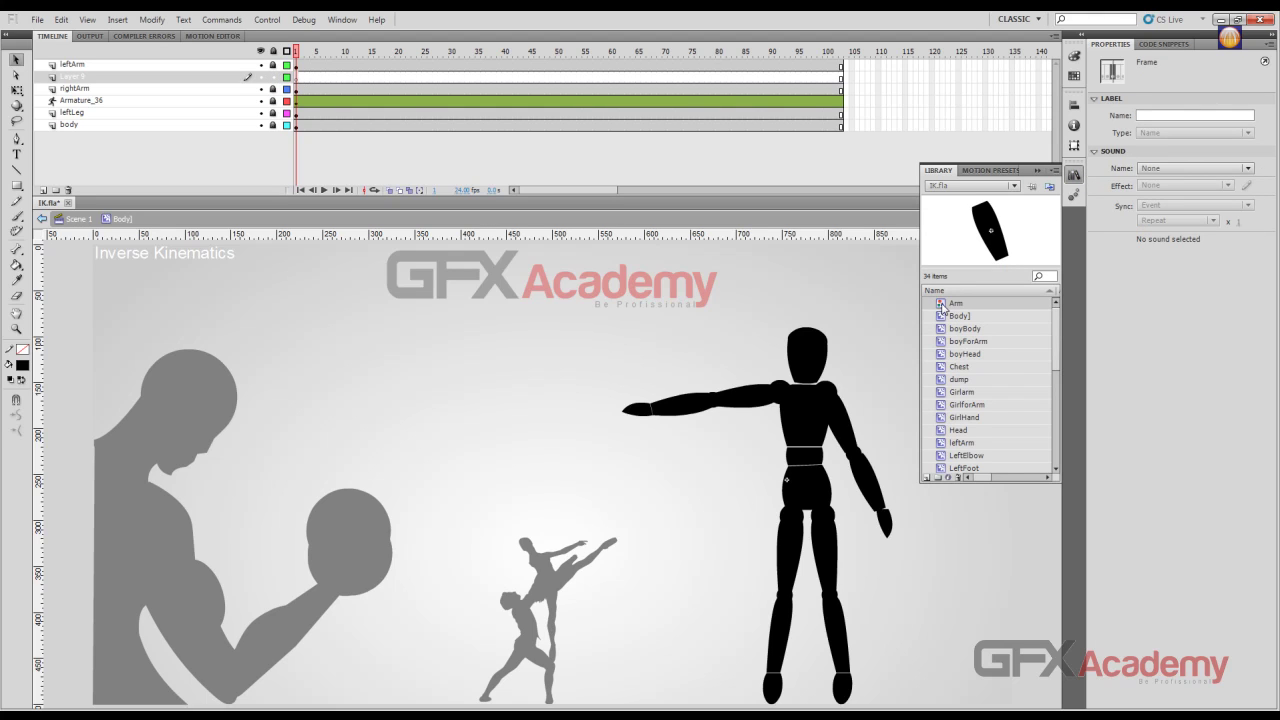
left_click_drag(941, 307, 900, 464)
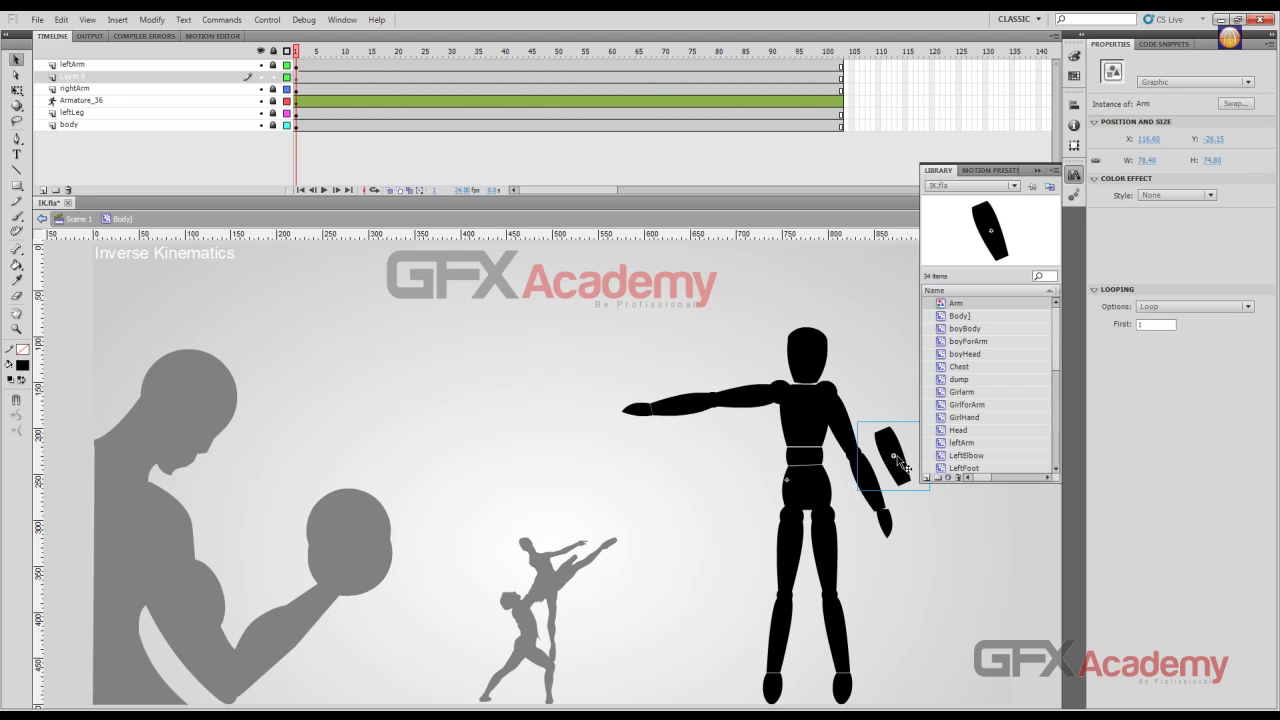
Examine the contents of the Arm symbol, return to the main scene, and go back into the body symbol to remove the placed arm copy
double_click(900, 464)
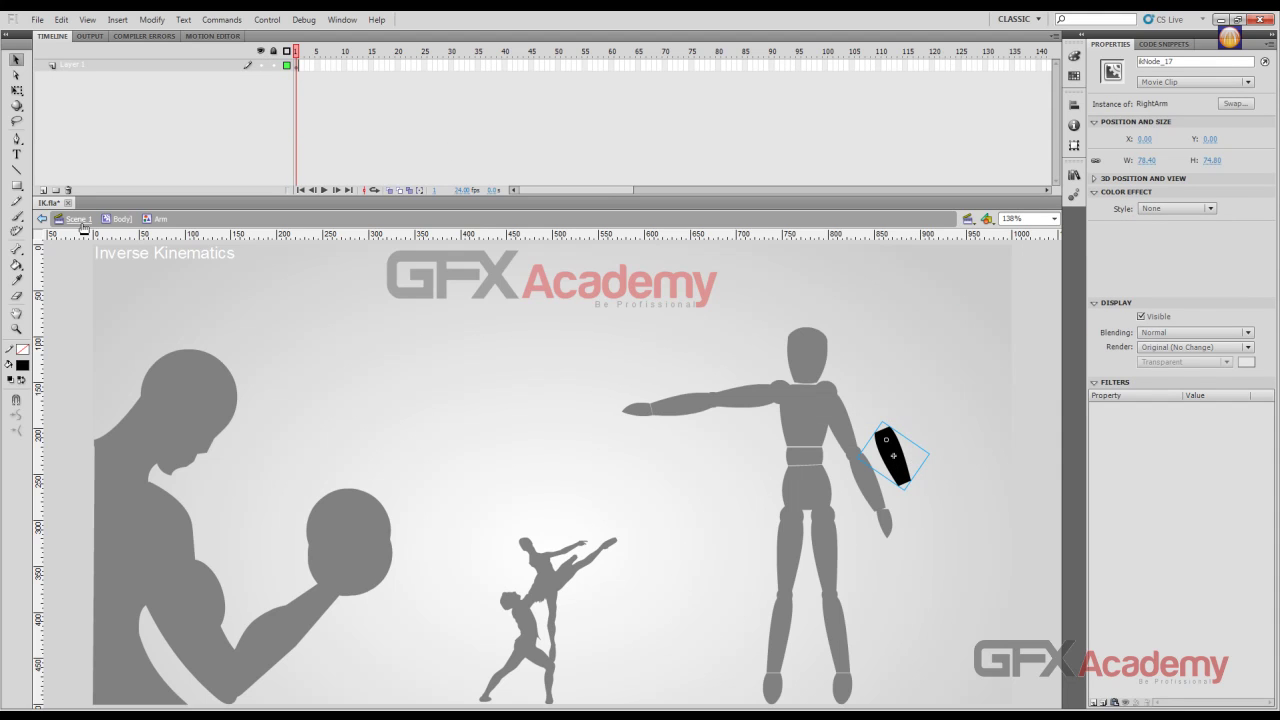
left_click(83, 222)
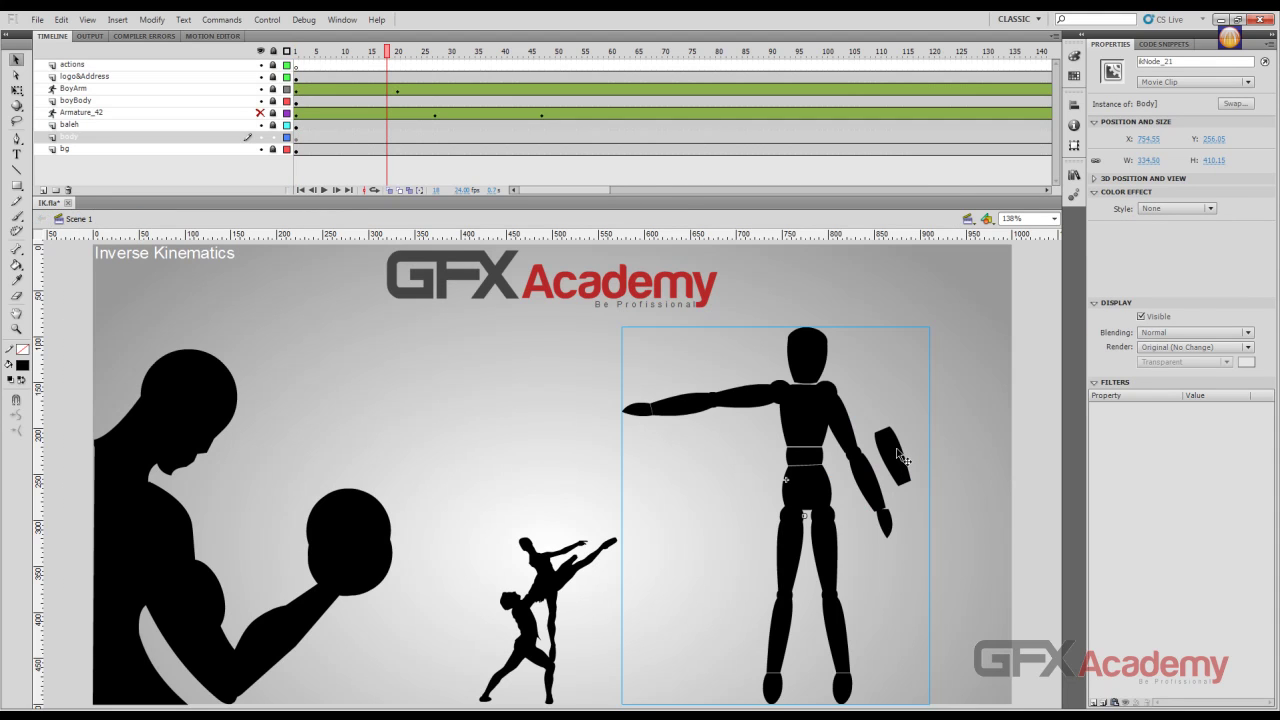
key("ctrl+e")
key("Delete")
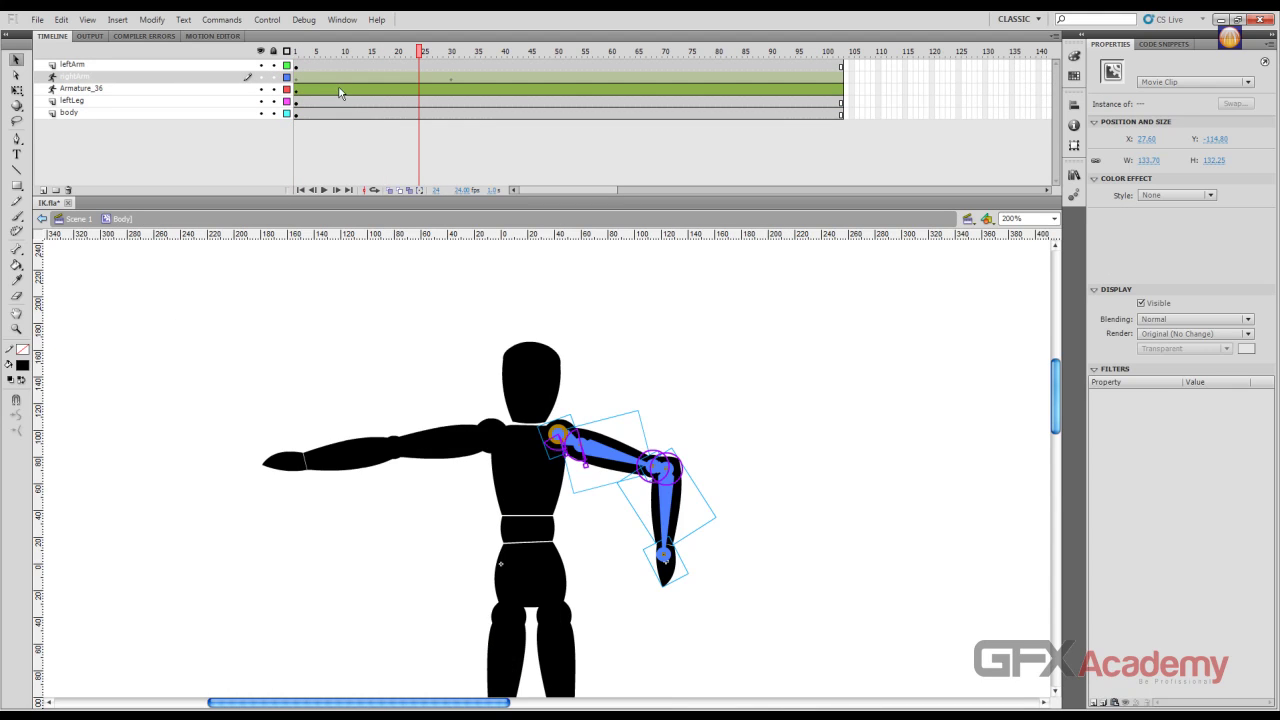
Convert the whole right arm armature at frame 37 to a Graphic symbol named Armanimation
left_click(346, 77)
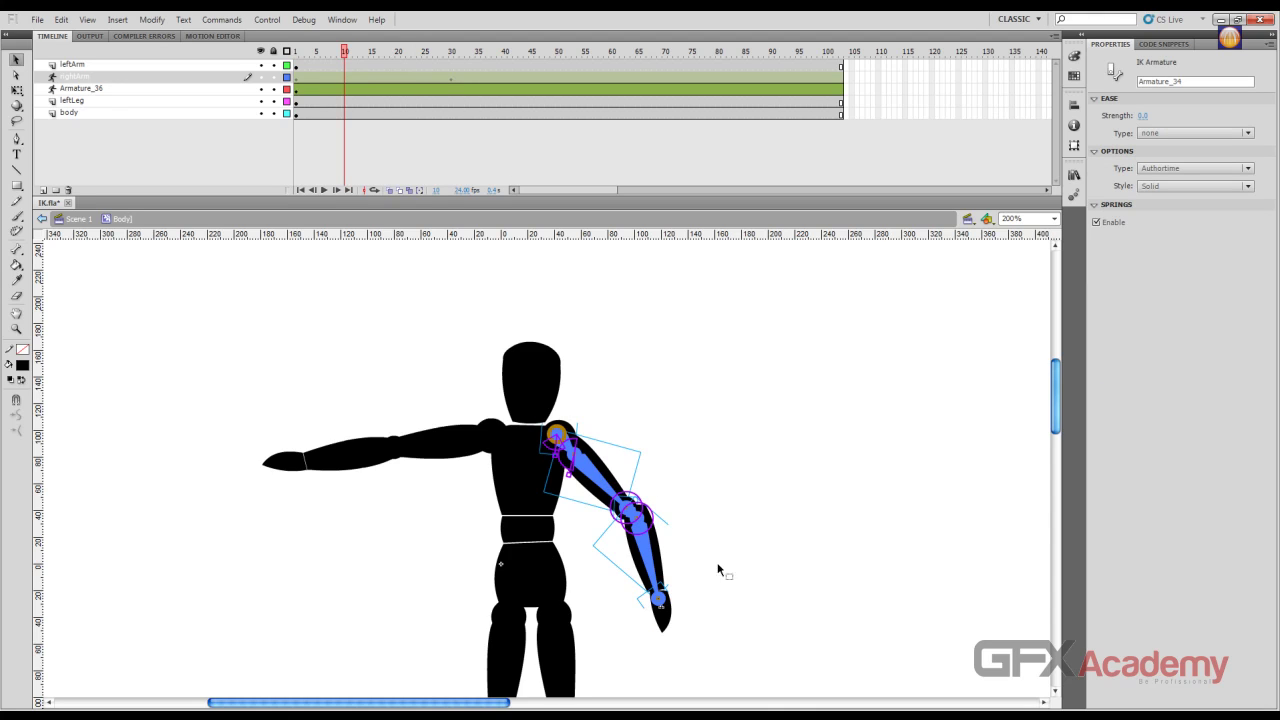
left_click_drag(345, 51, 451, 62)
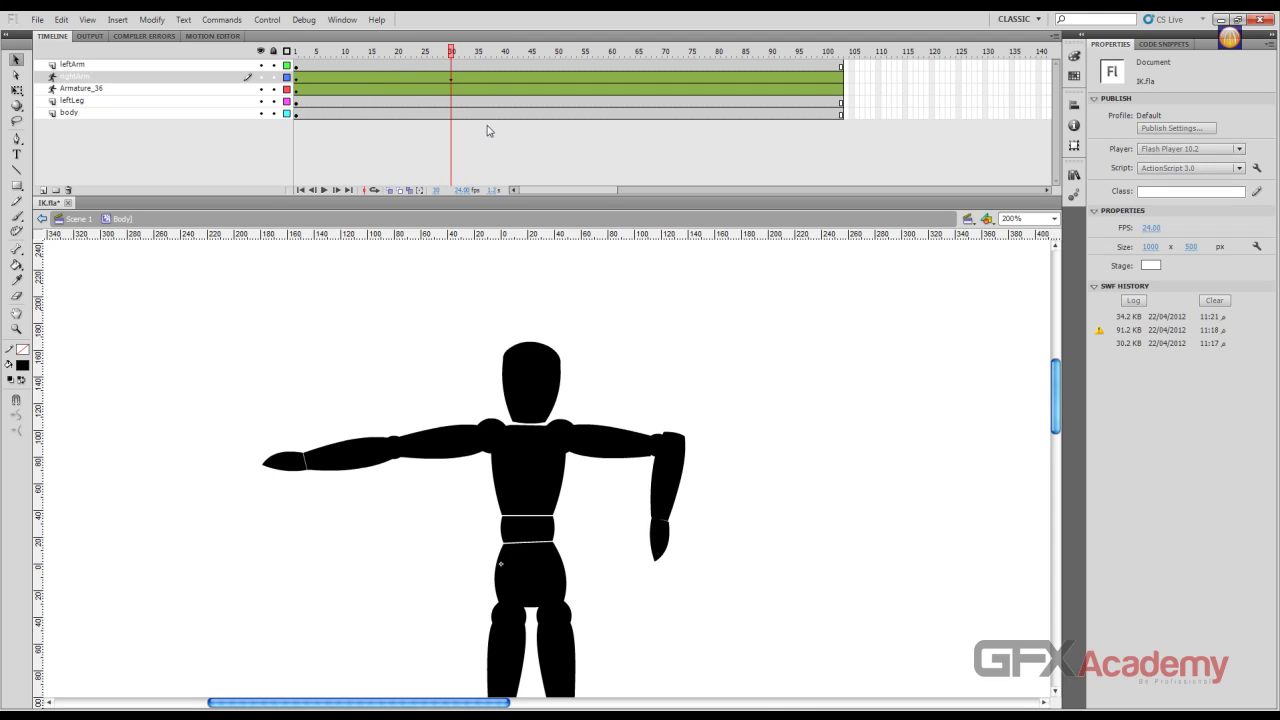
left_click(489, 74)
left_click(605, 432)
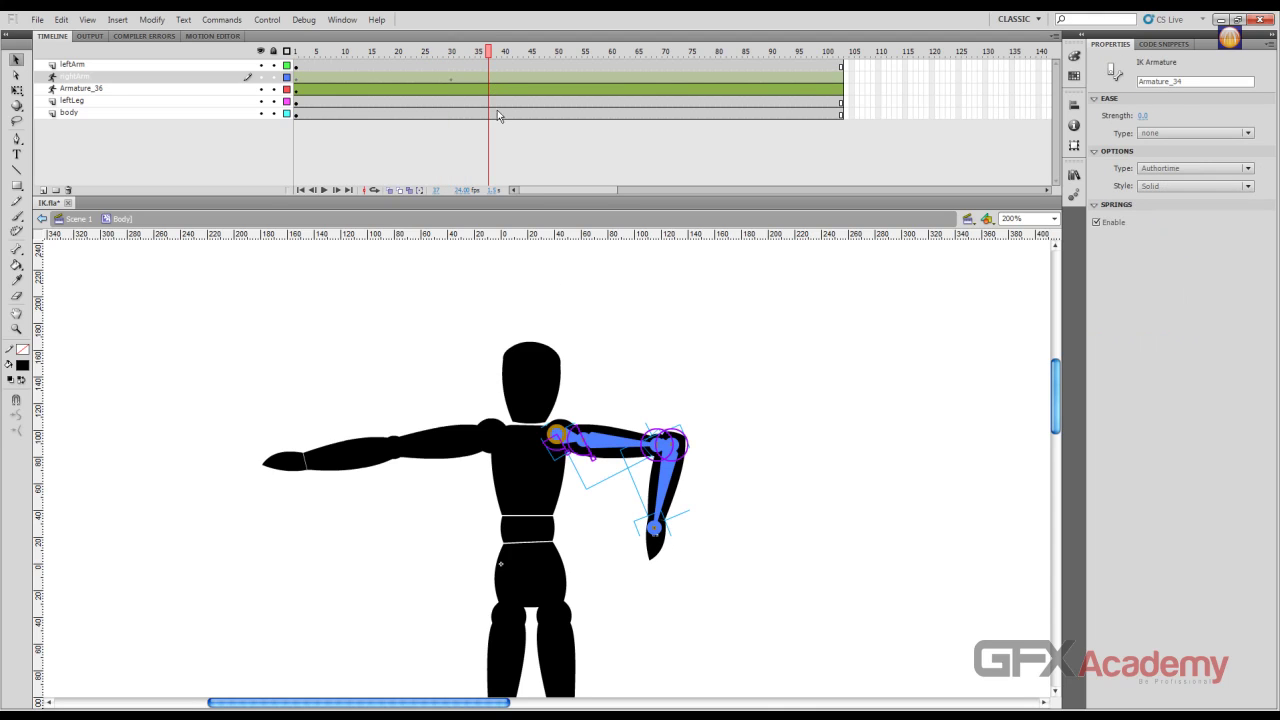
right_click(611, 447)
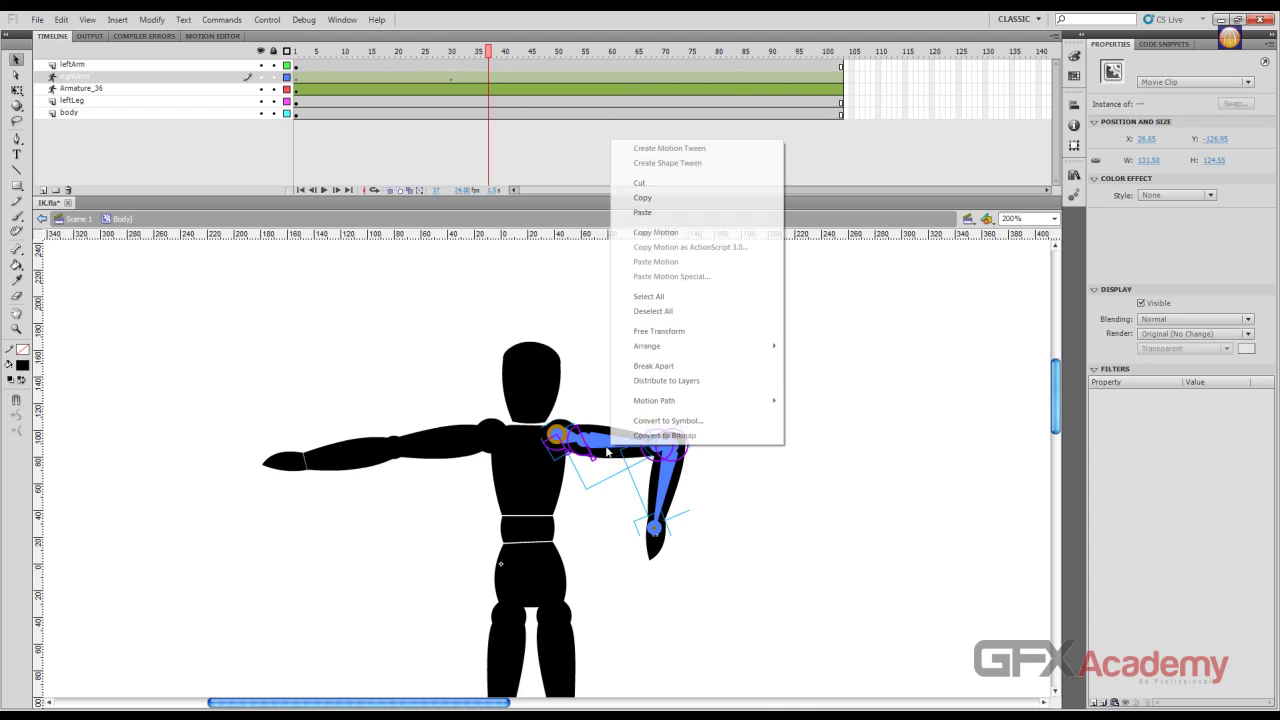
left_click(716, 421)
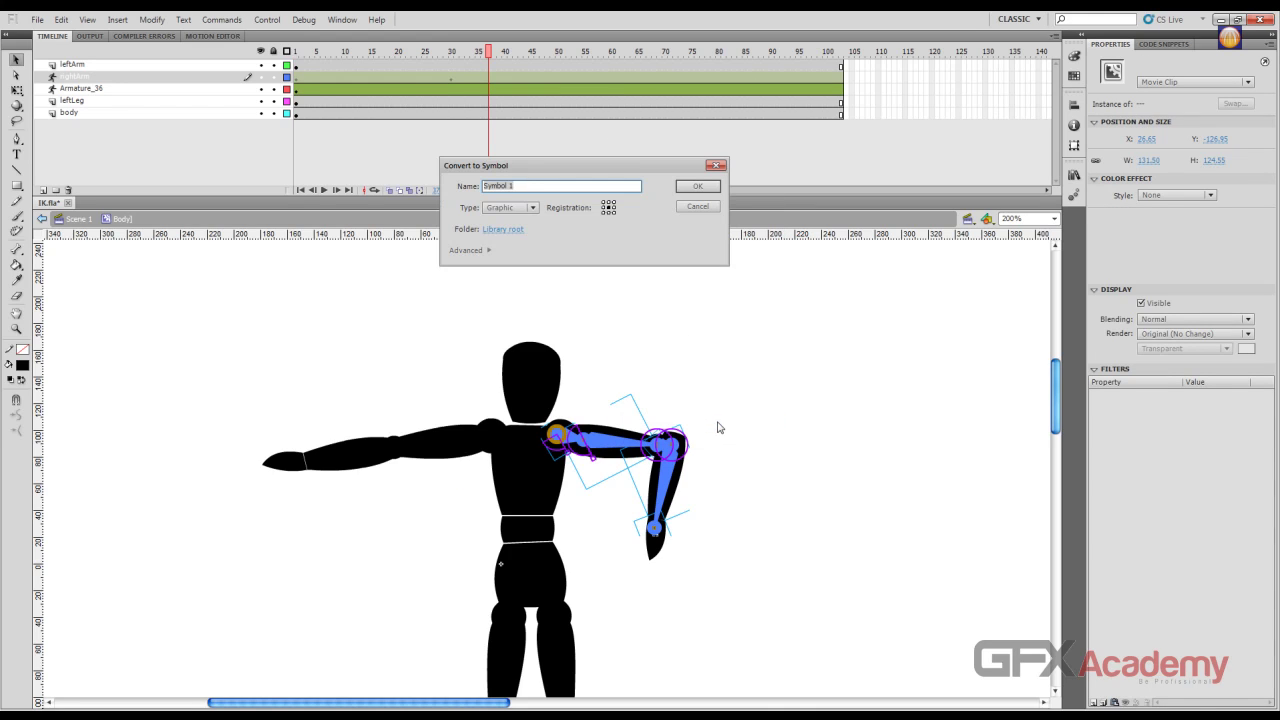
type("Armanimation")
left_click(532, 208)
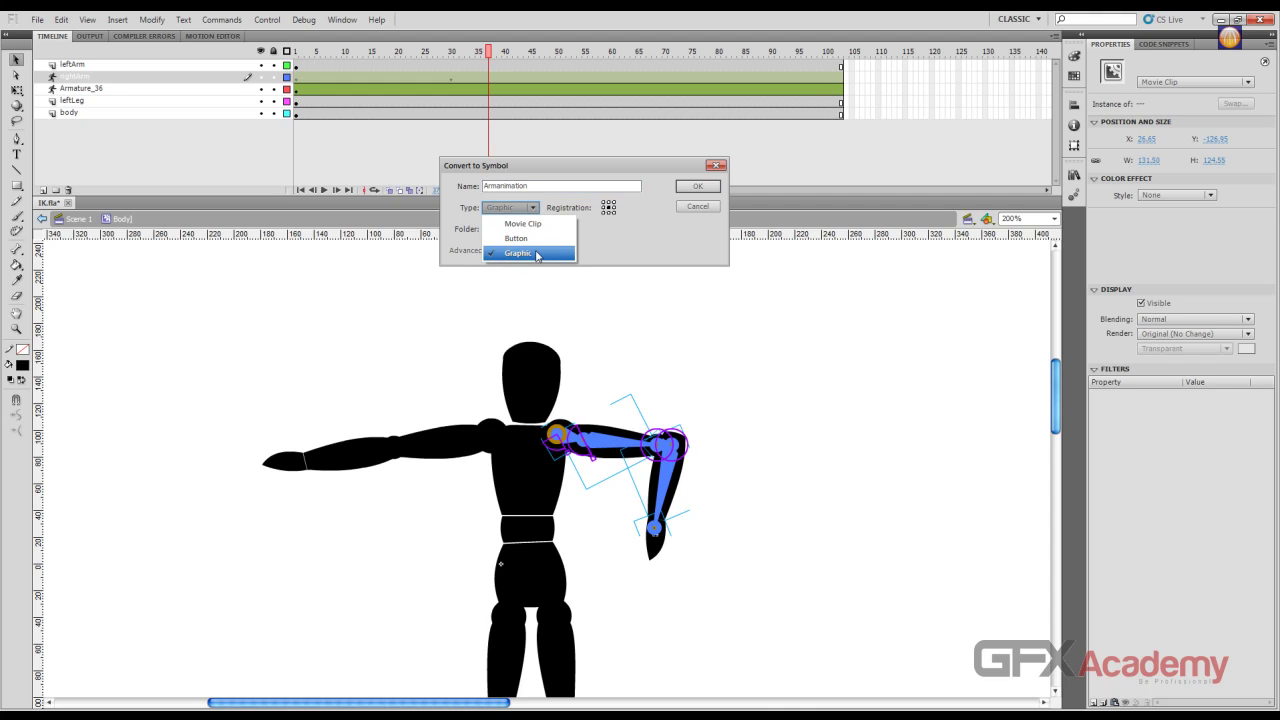
left_click(532, 254)
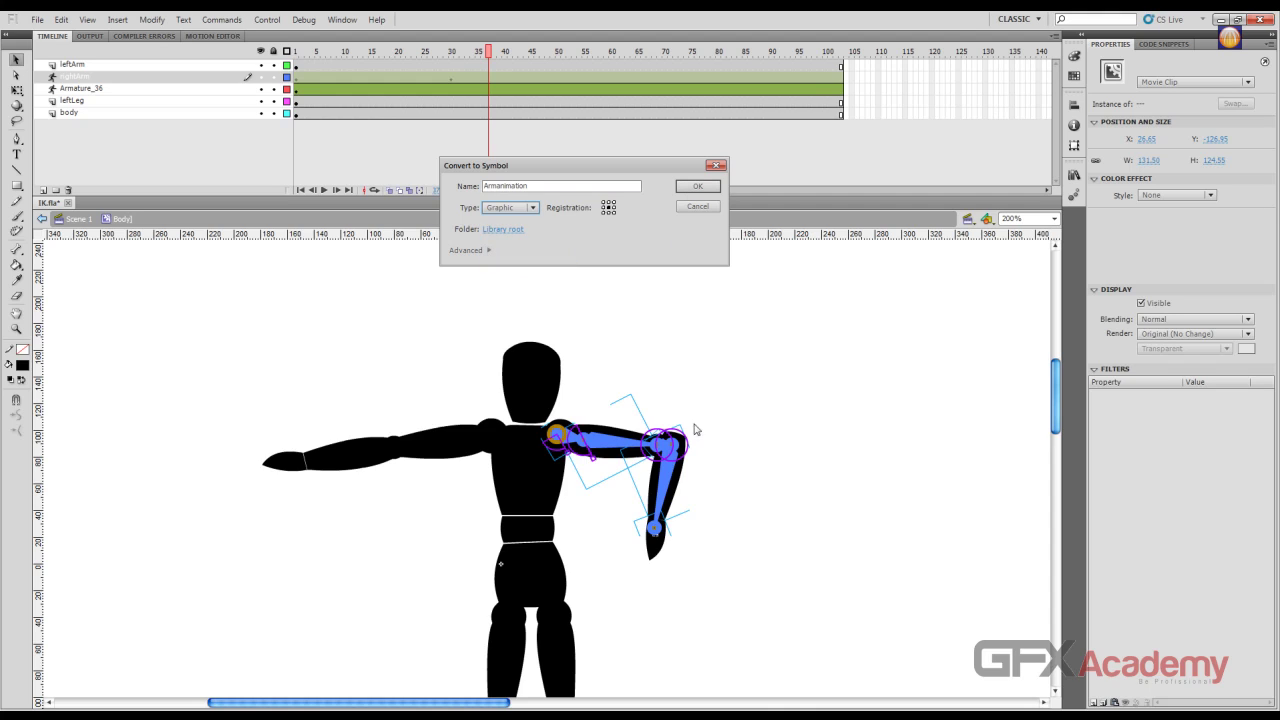
left_click(697, 189)
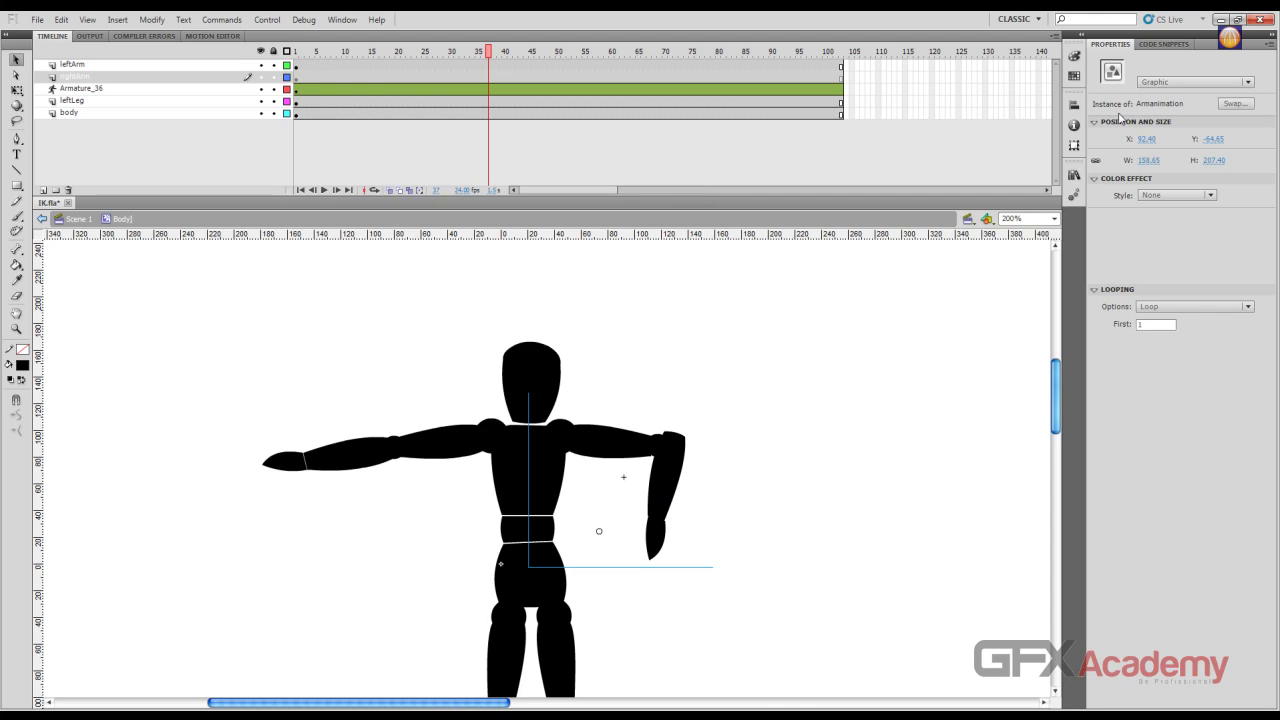
Find the Armanimation symbol in the library and play its preview
left_click(1074, 175)
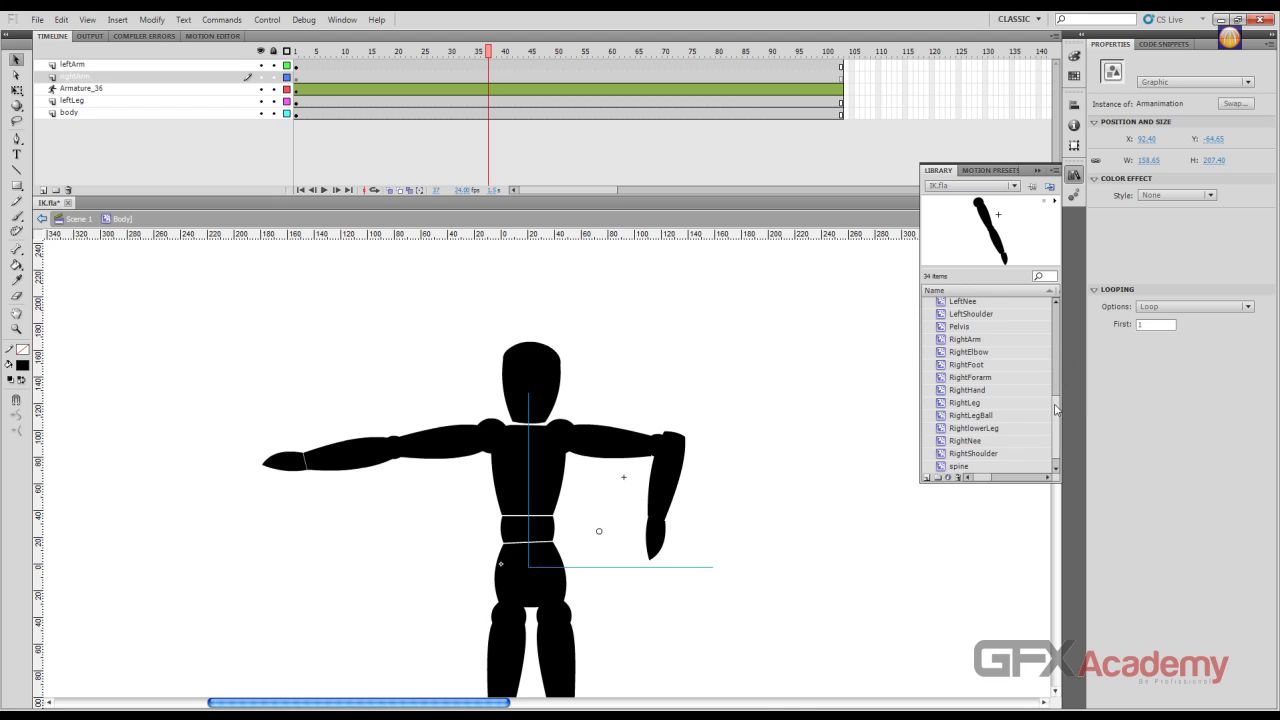
left_click_drag(1056, 409, 1060, 305)
left_click(995, 305)
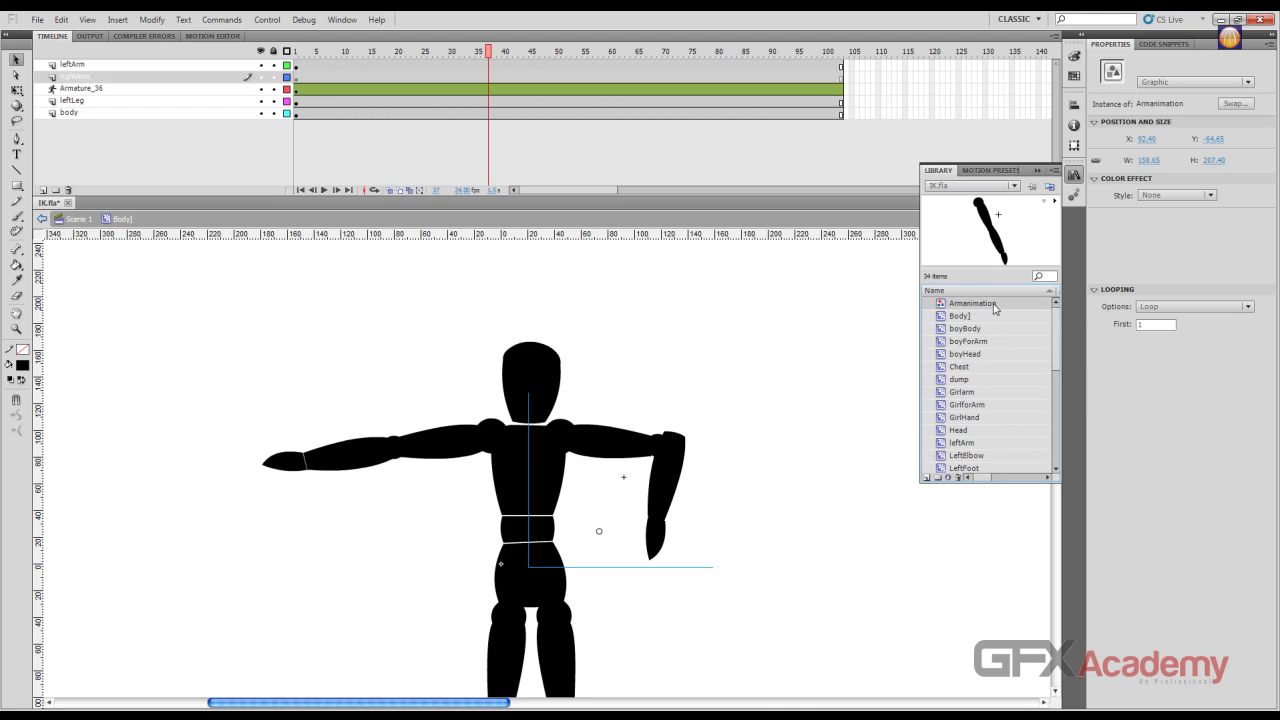
left_click(1054, 201)
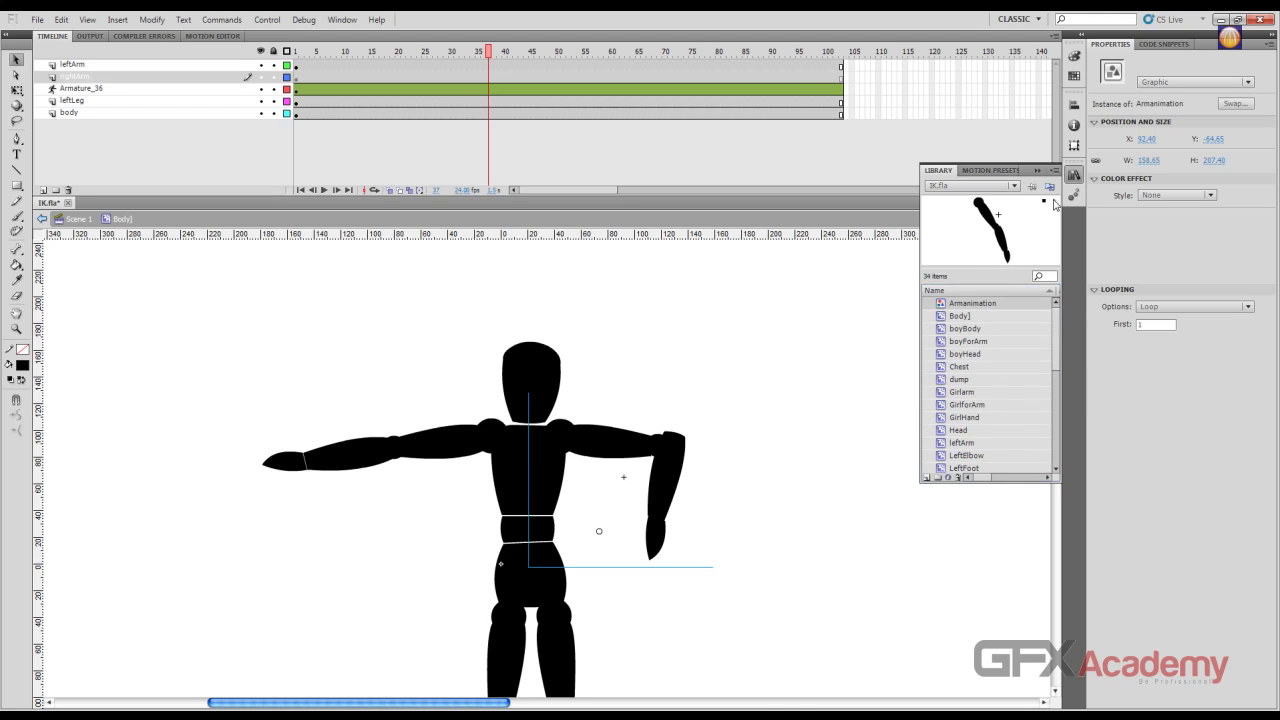
Reverse the library's name sorting and open the Armanimation symbol to examine its armature and timeline
left_click(960, 290)
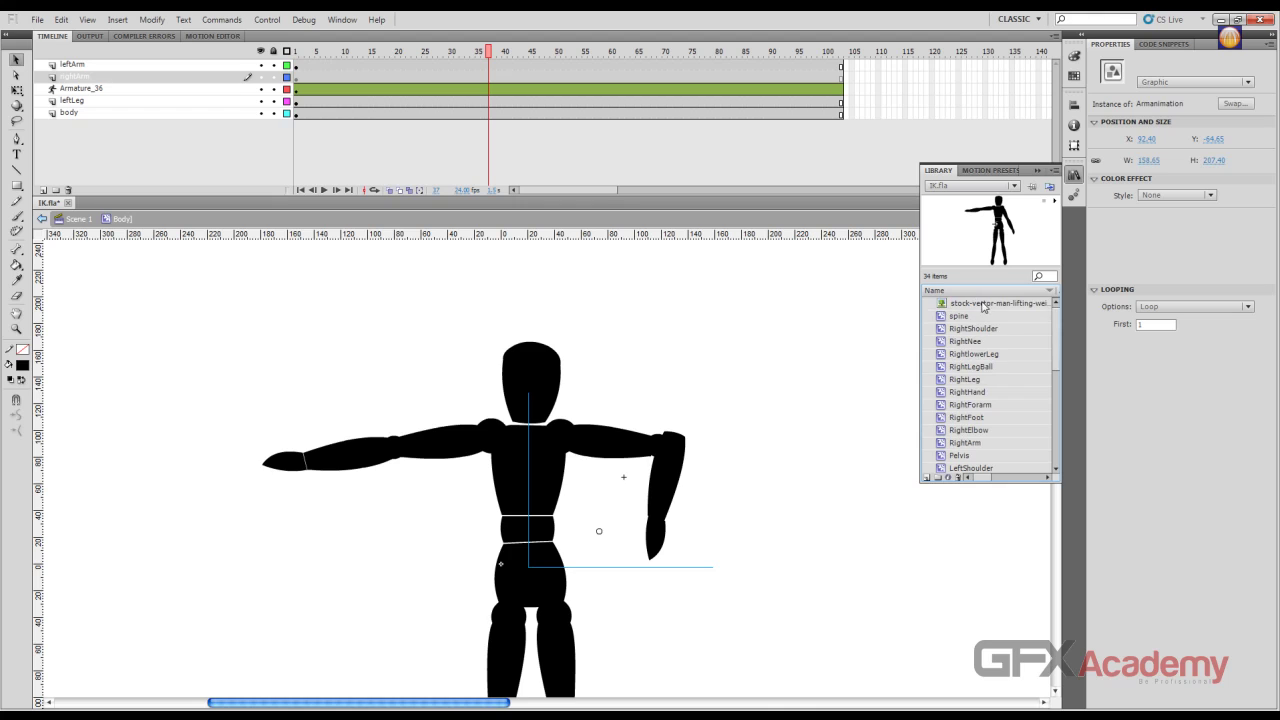
left_click_drag(1056, 328, 1051, 444)
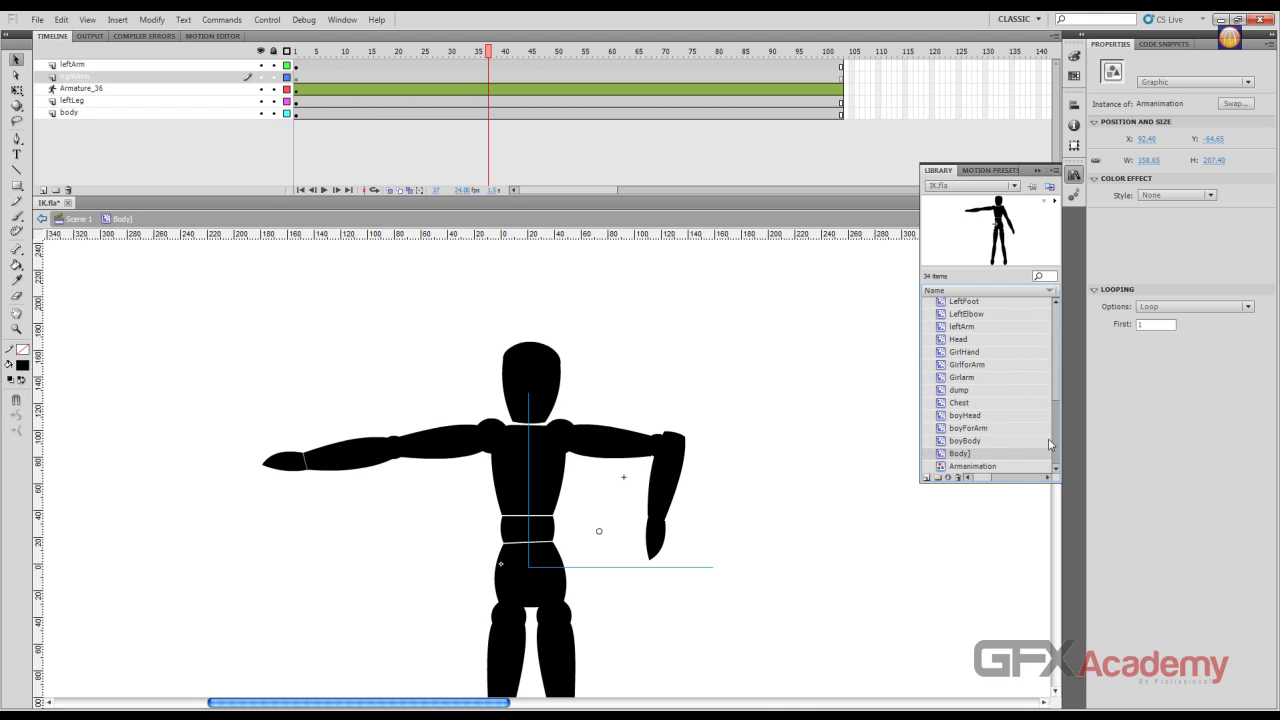
left_click(1015, 467)
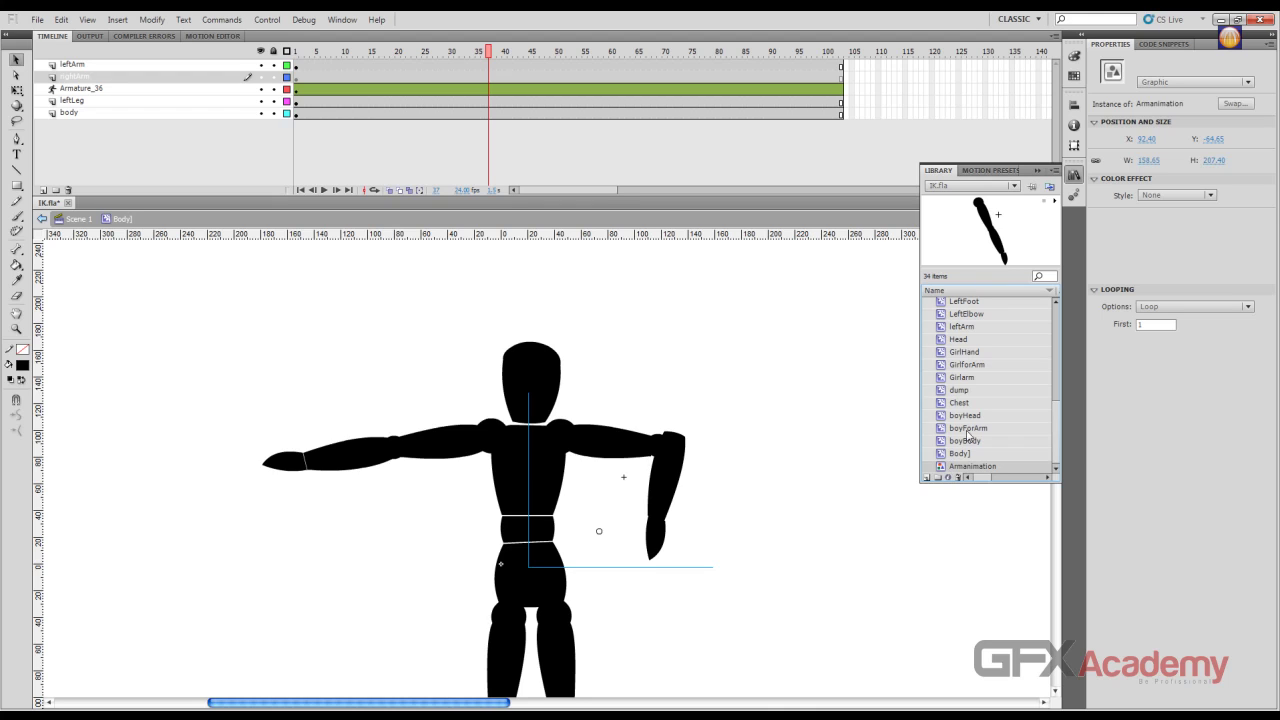
double_click(940, 468)
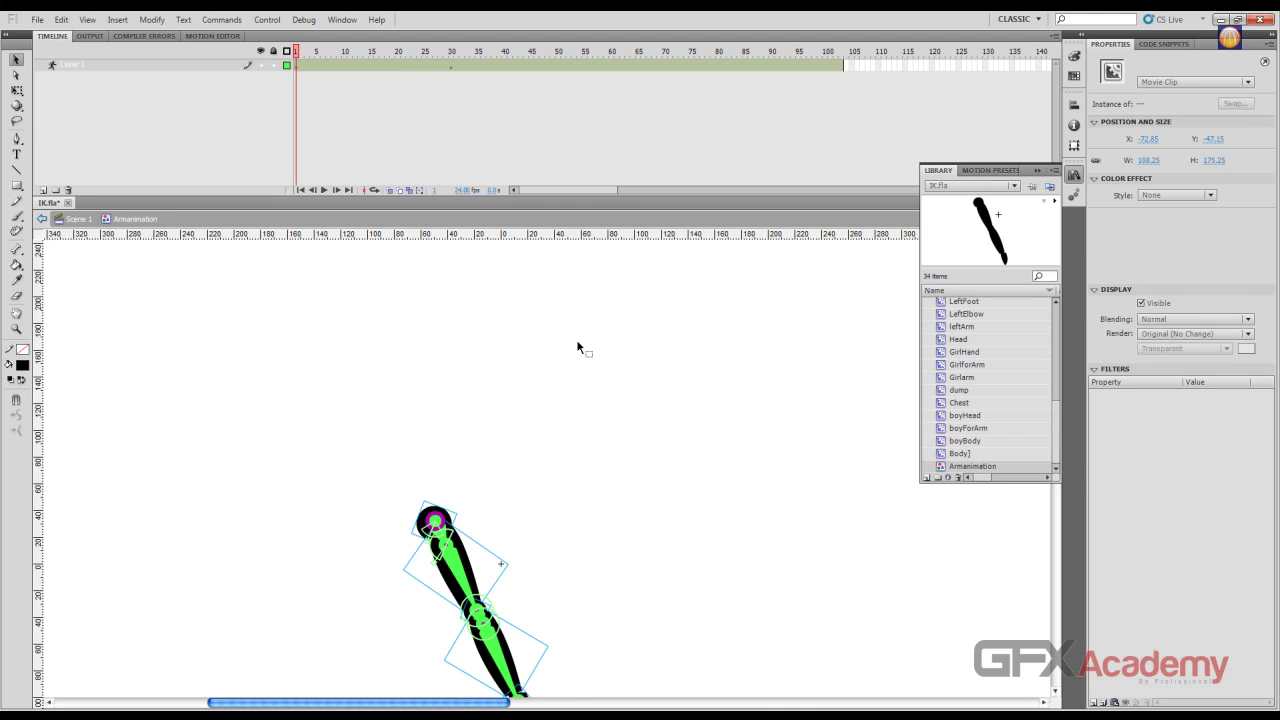
scroll(390, 250, "down", 3)
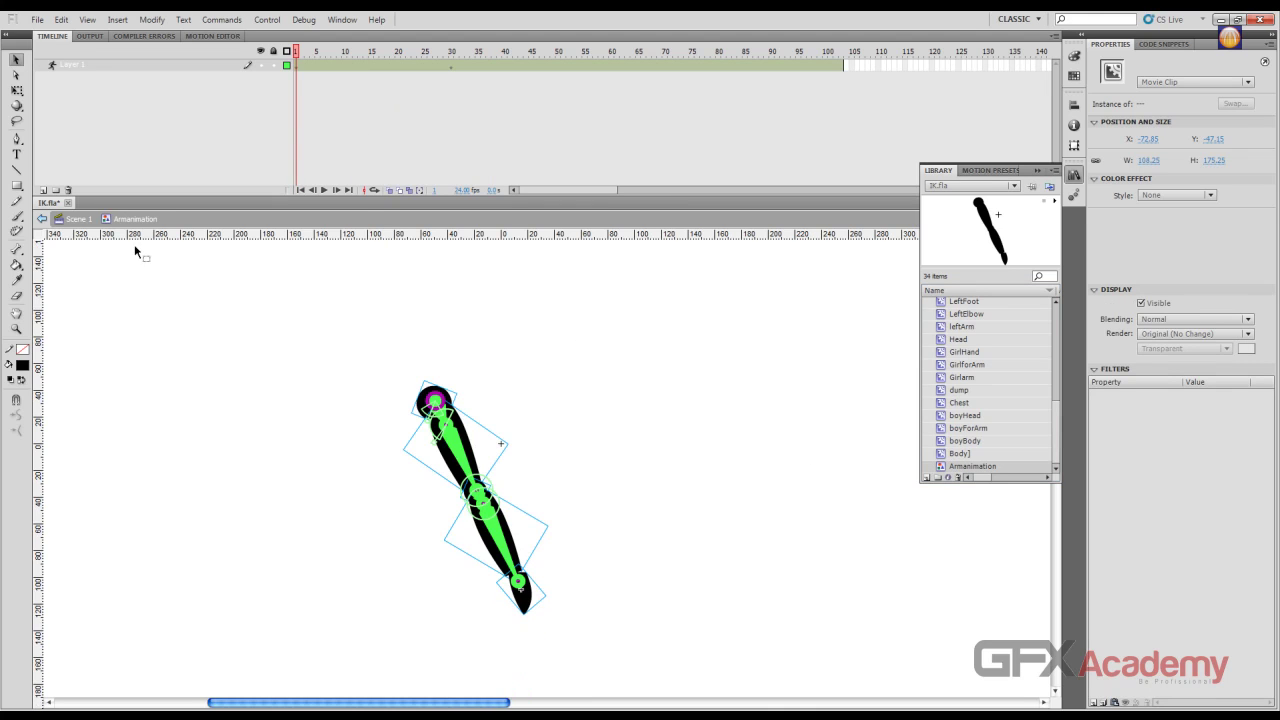
Return to Scene 1, fit the stage in the window, and open the mannequin's Body] symbol for editing in place
left_click(82, 221)
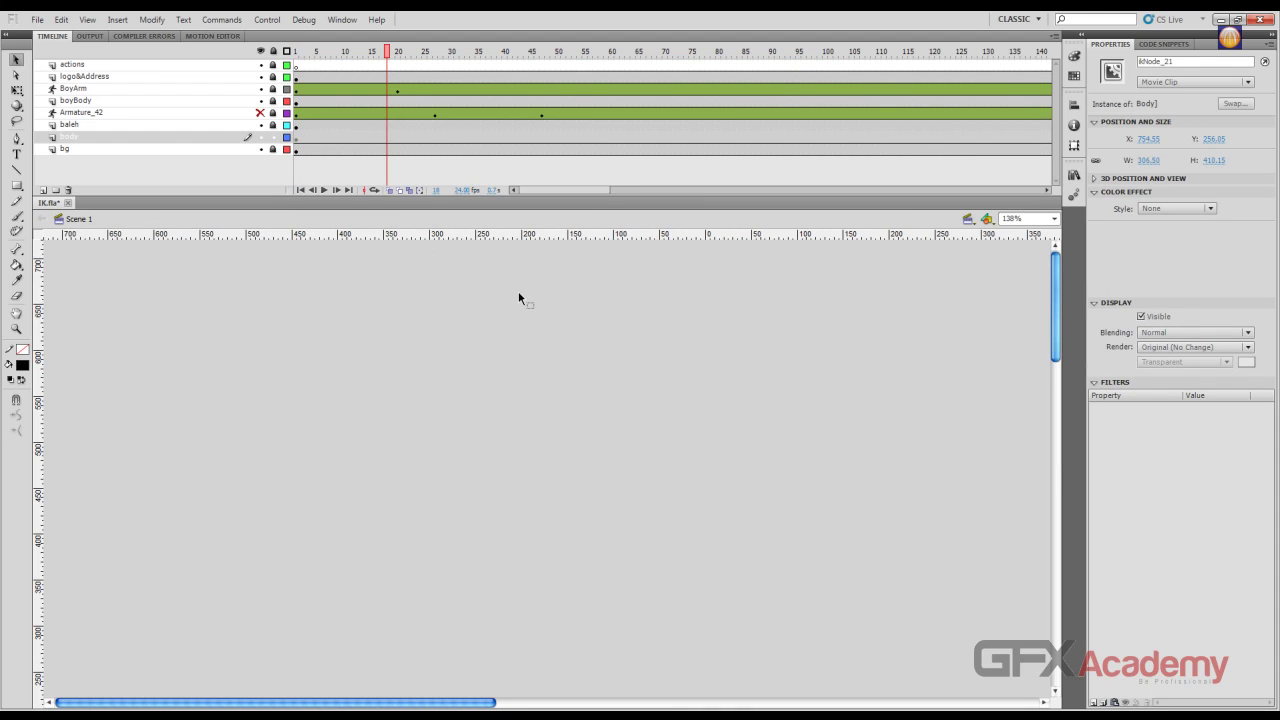
left_click(1053, 218)
left_click(1010, 235)
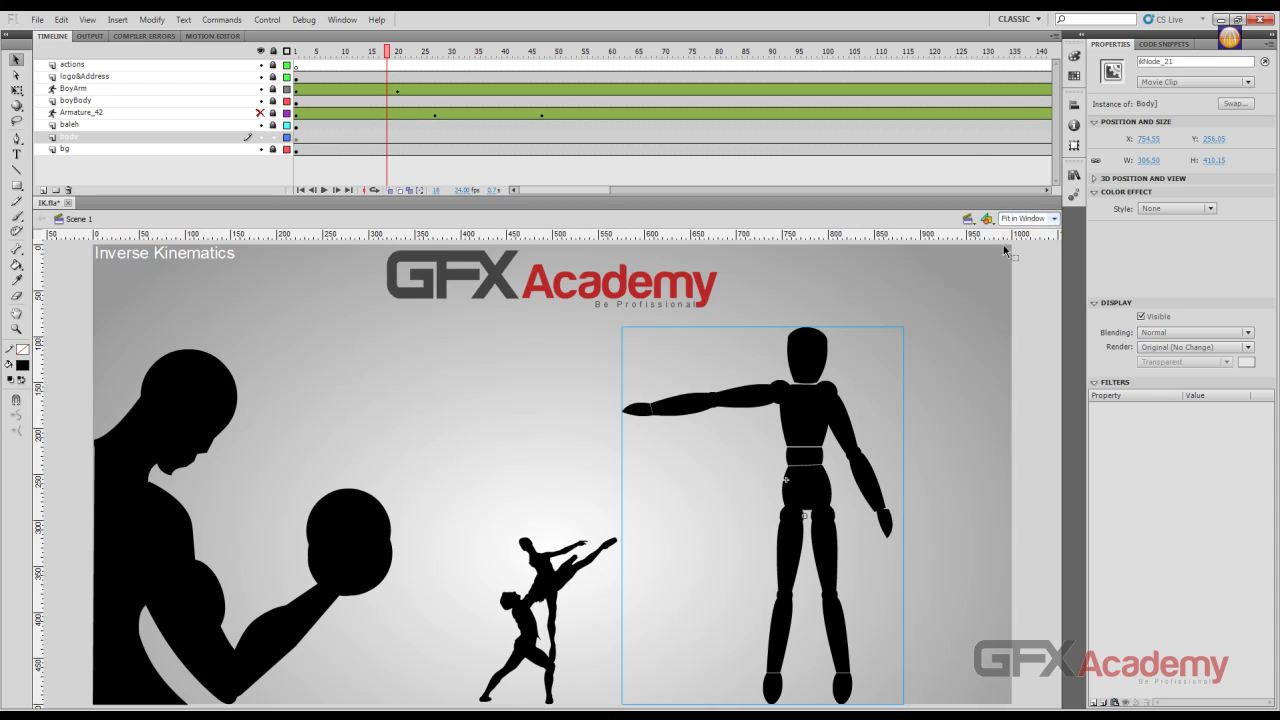
double_click(826, 422)
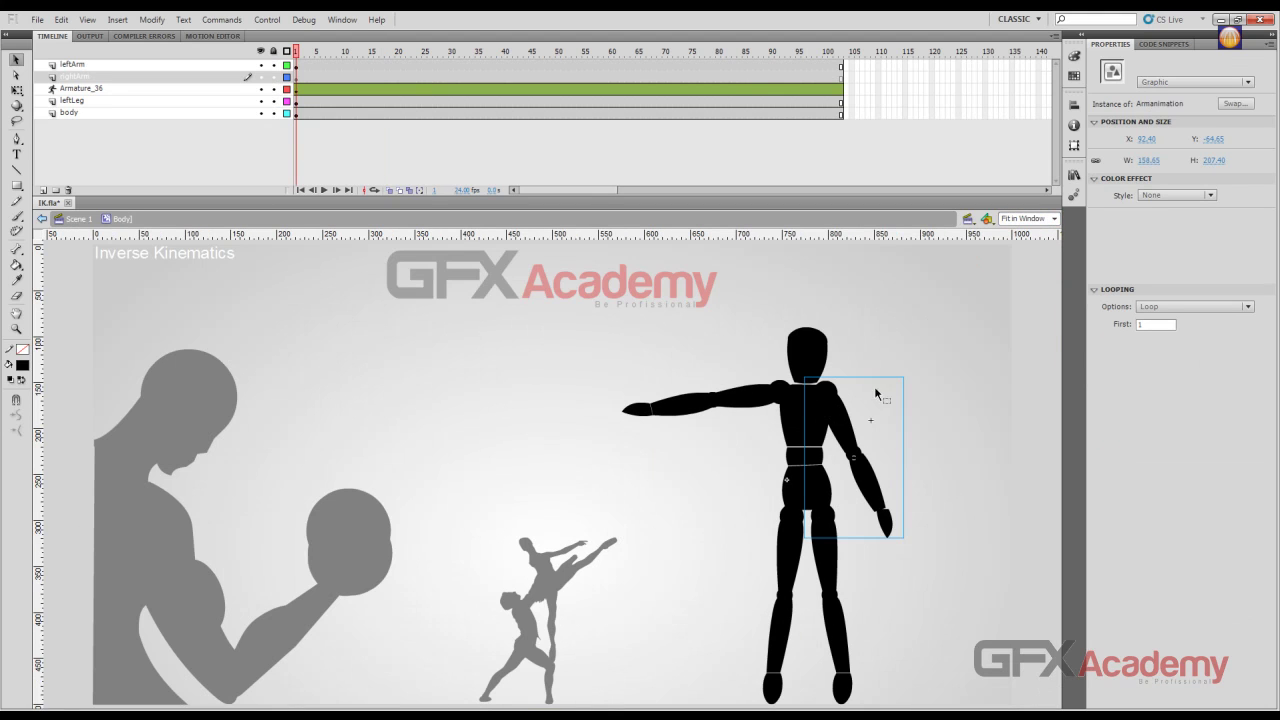
Delete the upper arm, elbow, forearm and hand pieces on the leftArm layer, keeping the shoulder piece
left_click(762, 403)
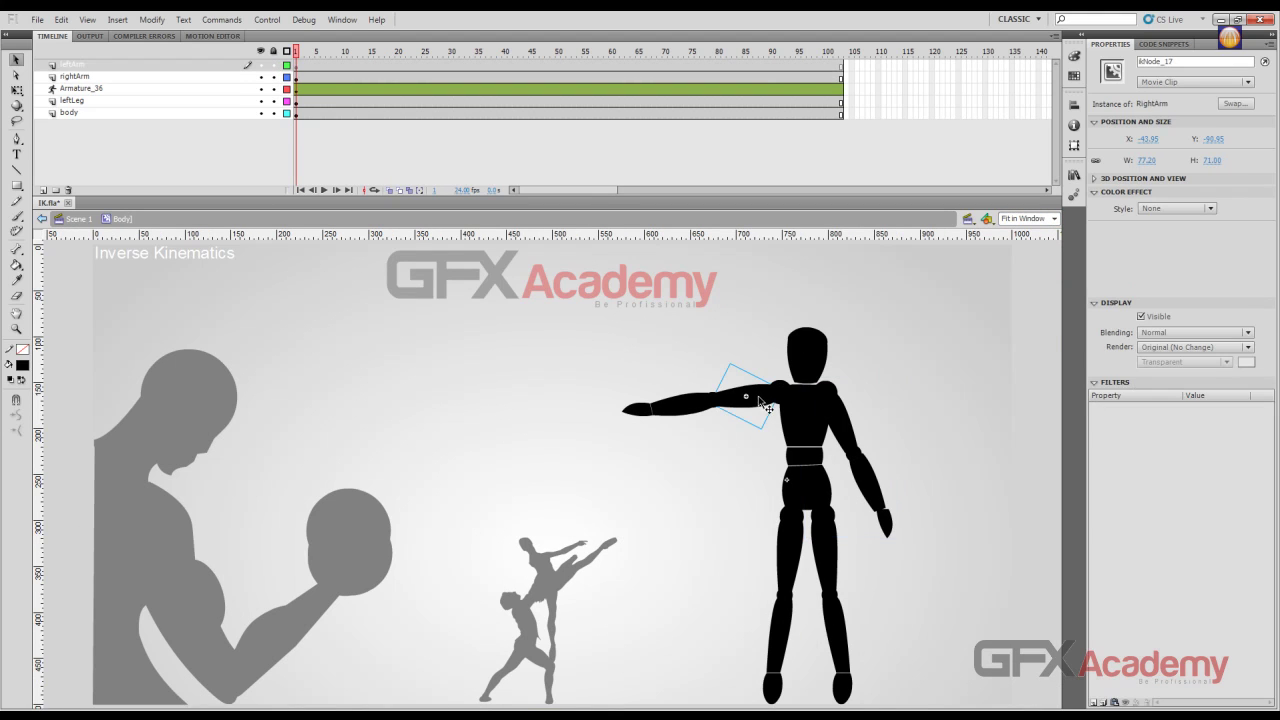
left_click(776, 397)
key("Delete")
left_click(713, 402)
key("ctrl+z")
key("ctrl+z")
key("Delete")
left_click(698, 405)
key("Delete")
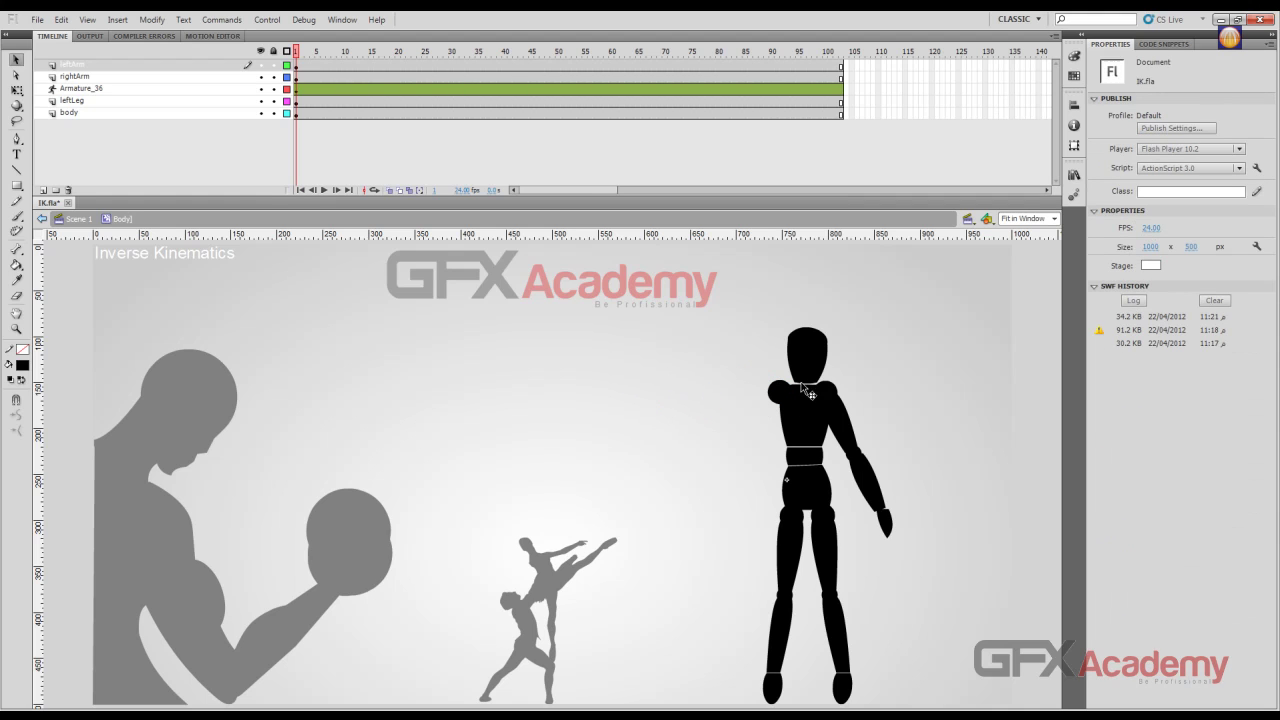
Place an Armanimation instance beside the torso on the leftArm layer and delete the old shoulder piece
left_click(1073, 175)
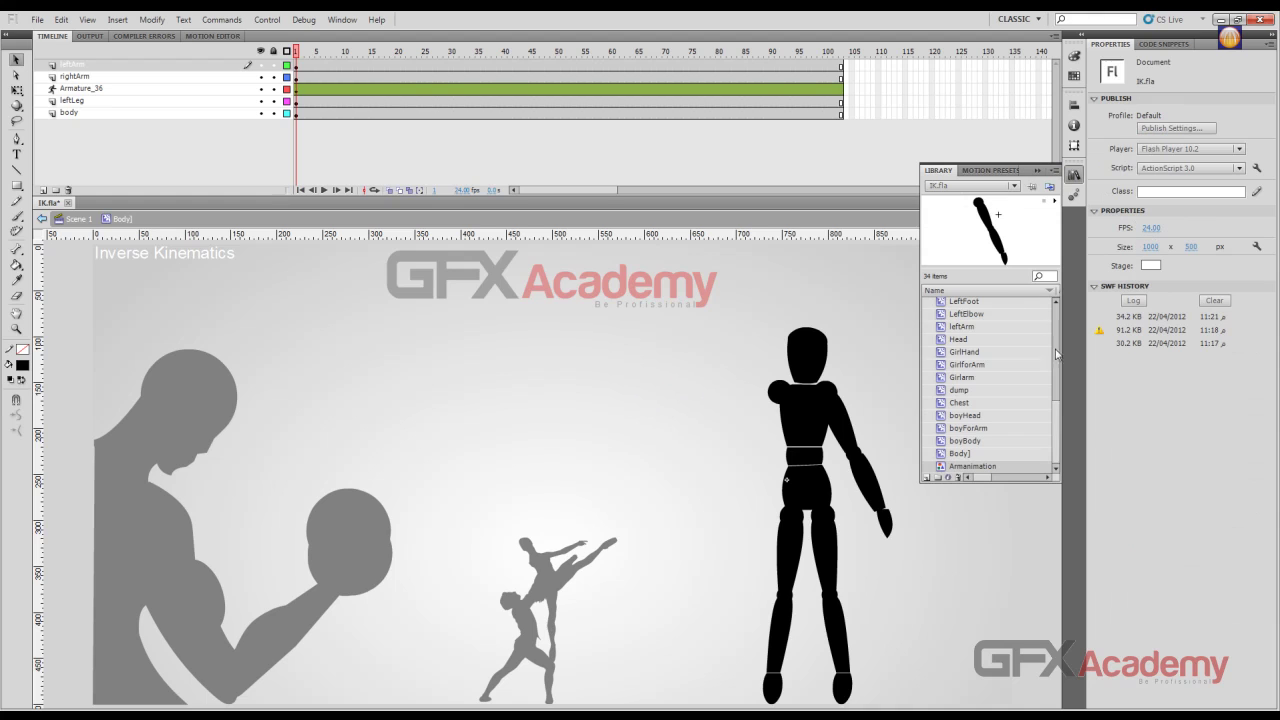
mouse_move(1058, 413)
left_mouse_down()
mouse_move(1057, 345)
mouse_move(1057, 420)
left_mouse_up()
left_click_drag(955, 467, 714, 428)
key("ctrl+l")
left_click(728, 415)
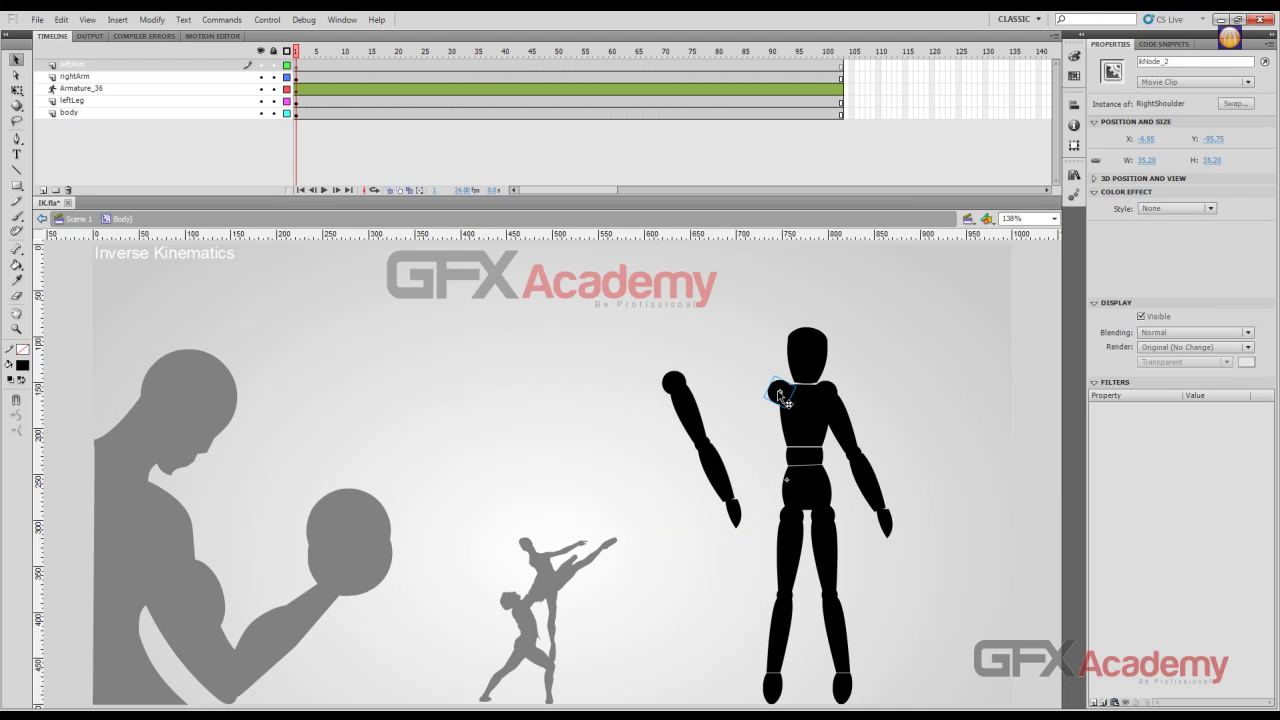
Flip the new Armanimation instance horizontally and move it onto the torso's empty shoulder, mirroring the opposite arm
left_click(697, 415)
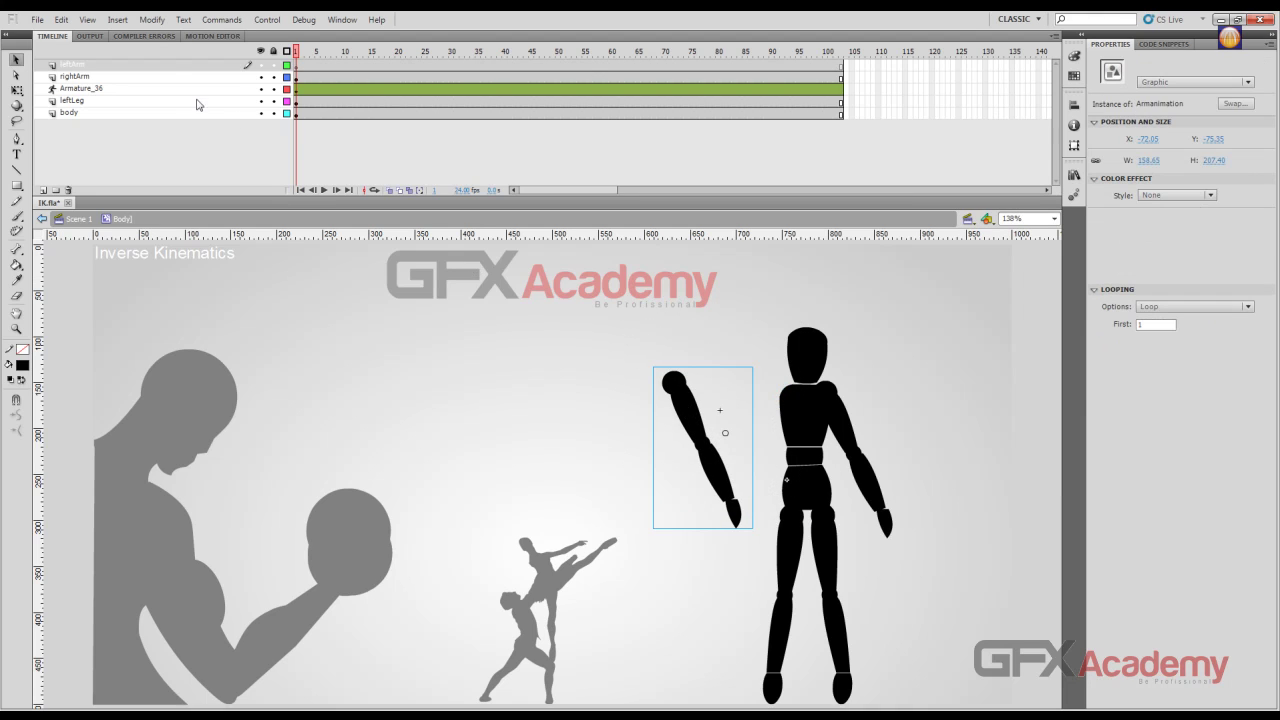
left_click(156, 22)
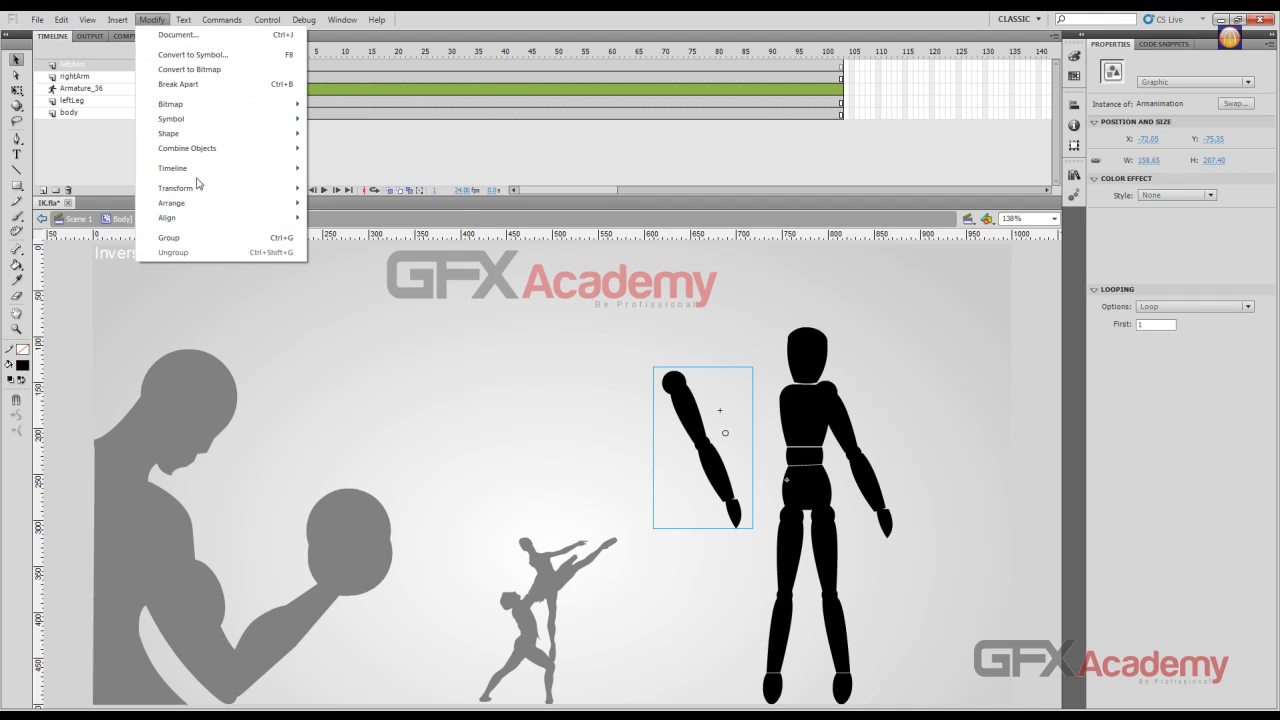
mouse_move(199, 190)
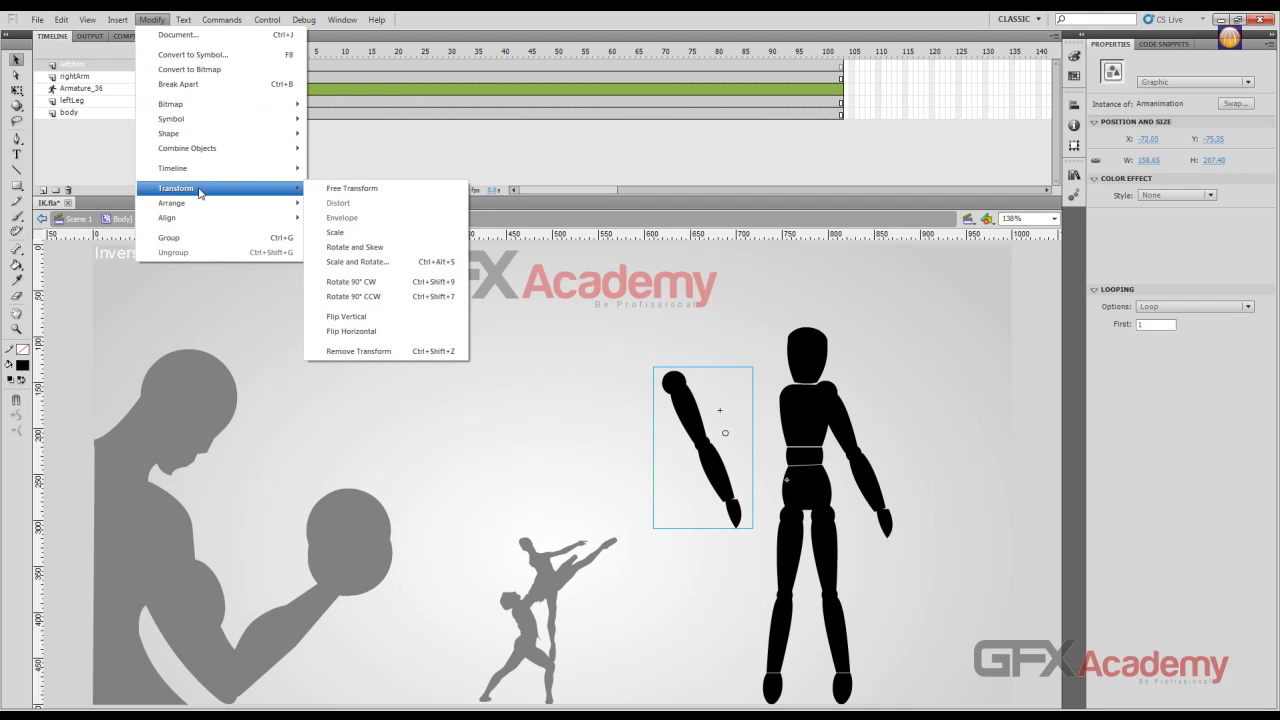
left_click(380, 331)
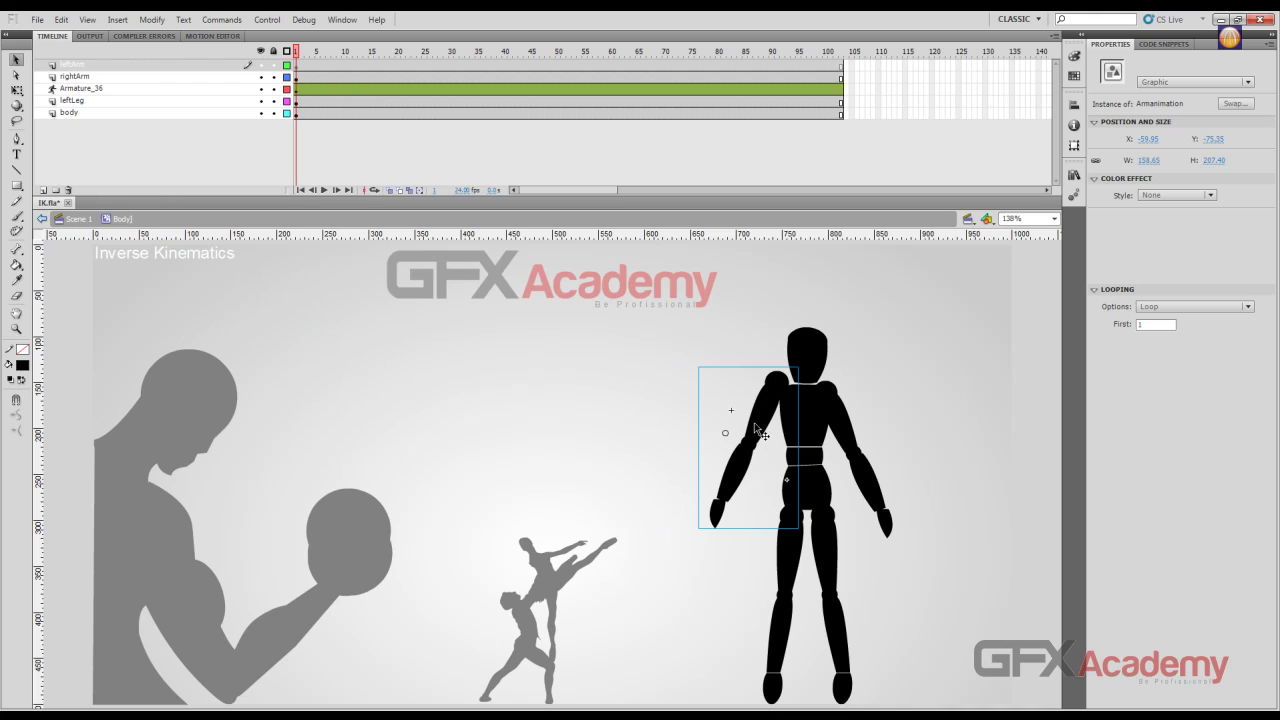
left_click_drag(766, 421, 756, 416)
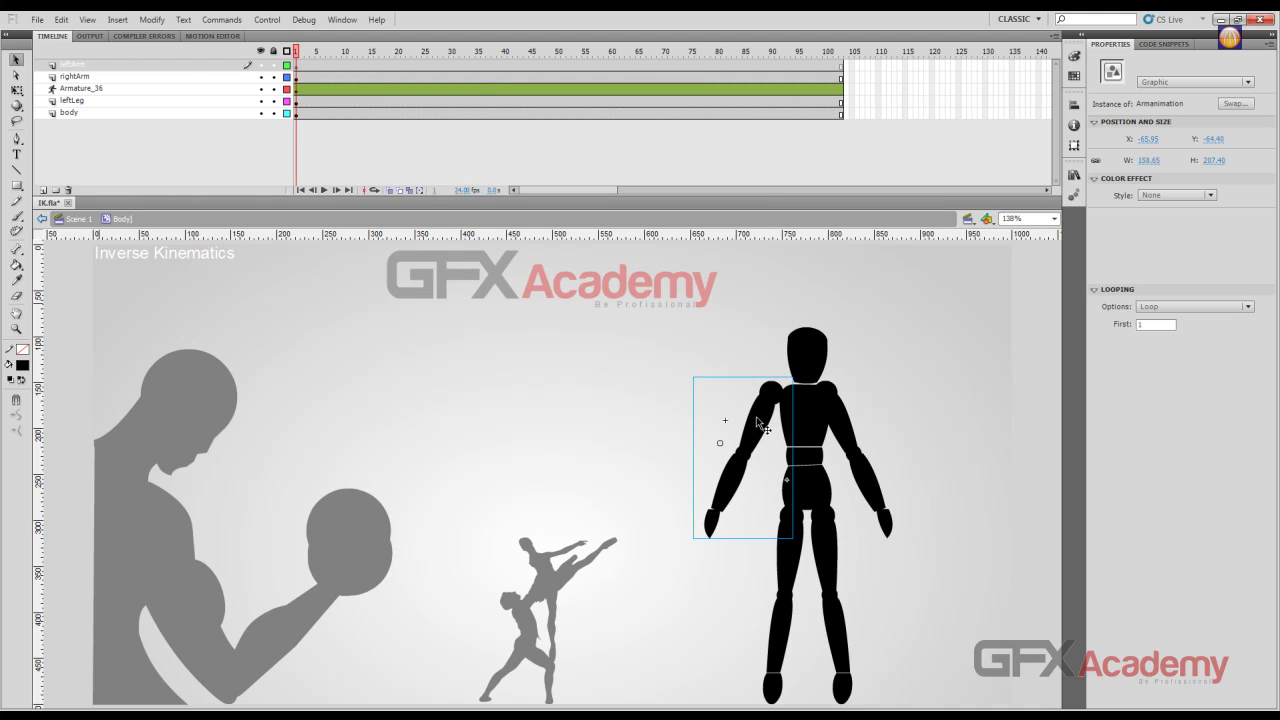
Nudge the mirrored Armanimation instance about 9 px towards the torso so its shoulder seats against the body
key("Right")
key("Right")
key("Right")
key("Right")
key("Right")
key("Right")
key("Right")
key("Right")
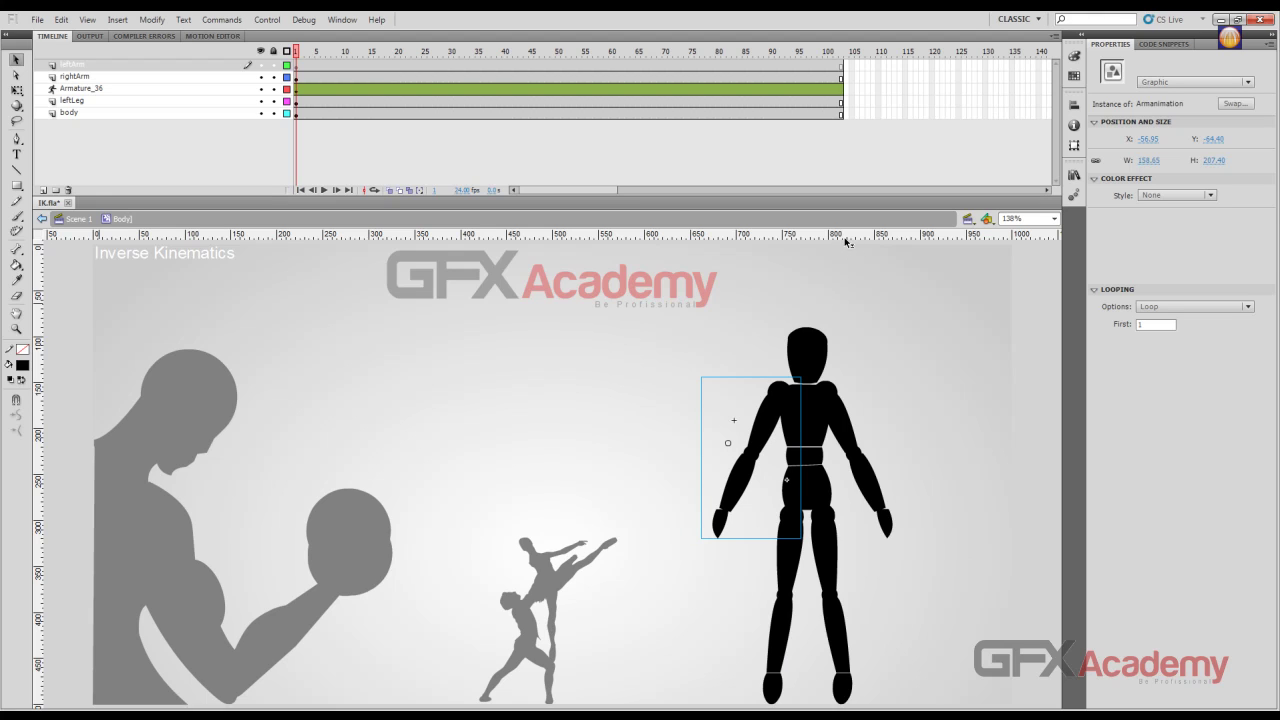
mouse_move(845, 241)
left_mouse_down()
mouse_move(843, 385)
mouse_move(840, 230)
left_mouse_up()
Play the Body] timeline to preview both arms moving, and return the playhead to frame 1
left_click(323, 190)
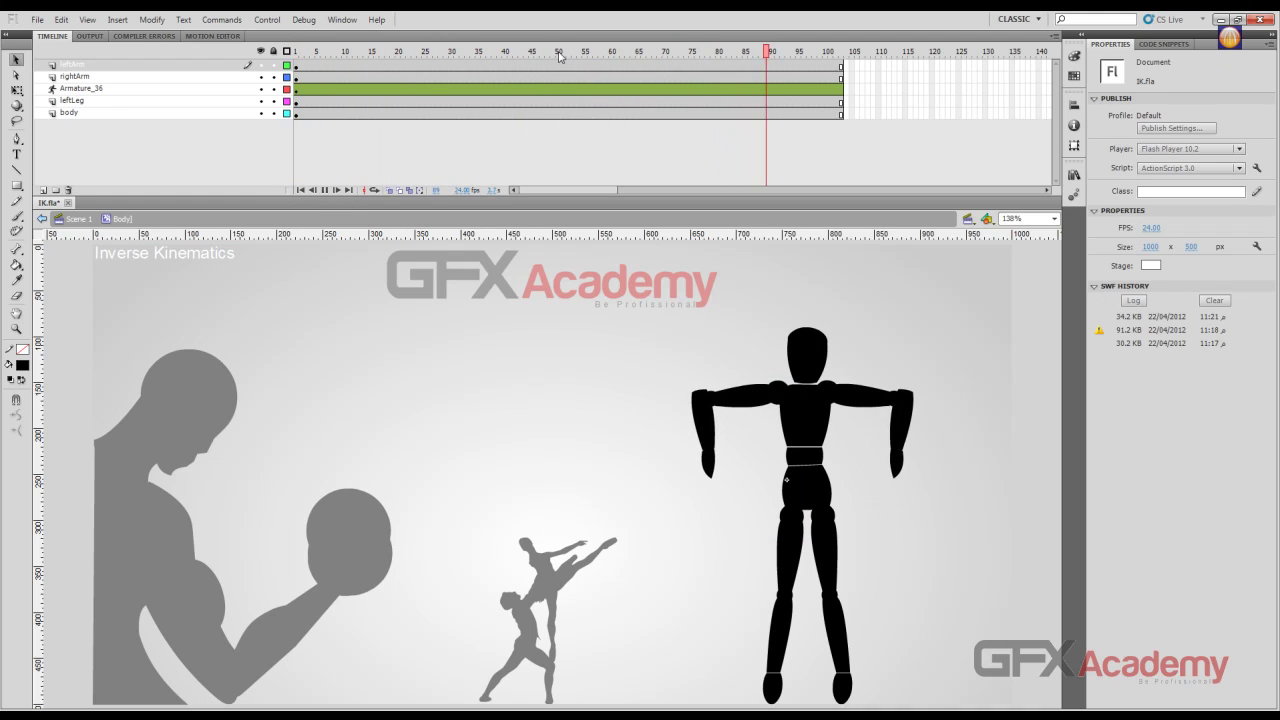
left_click(305, 71)
mouse_move(305, 71)
left_mouse_down()
mouse_move(586, 71)
mouse_move(297, 70)
left_mouse_up()
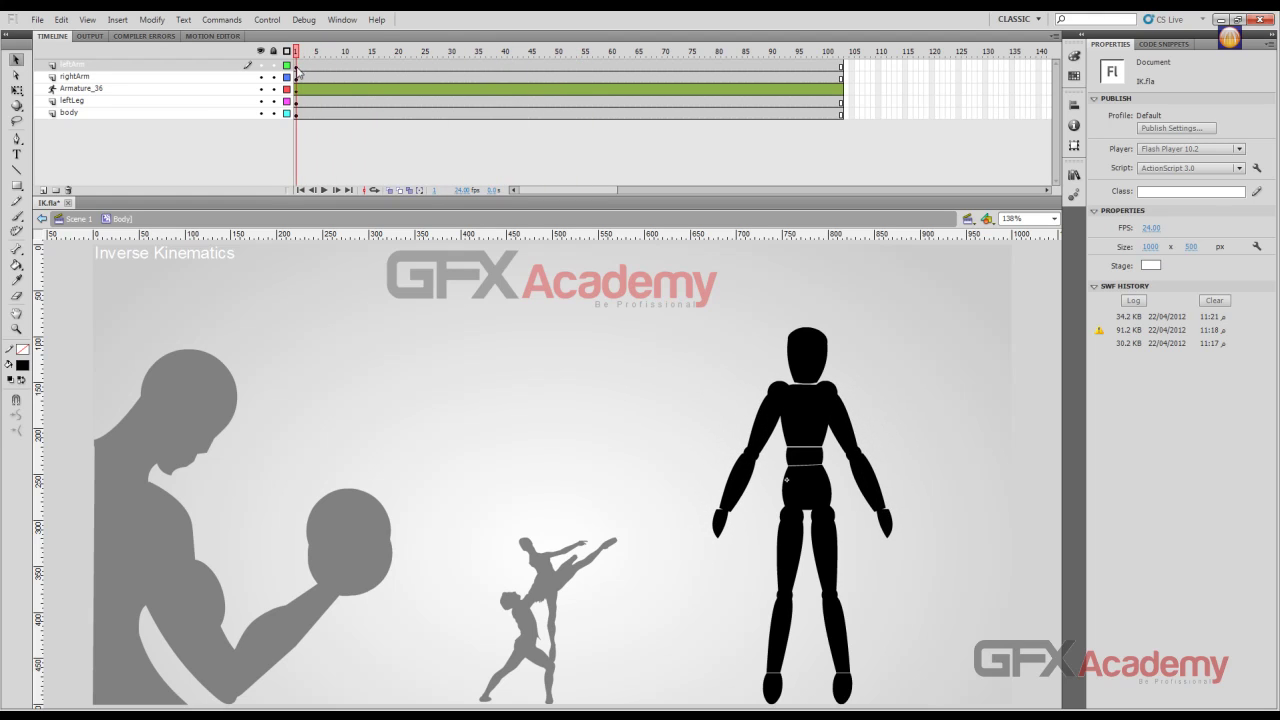
Set the looping first frame of the mirrored Armanimation instance to 15
left_click(776, 446)
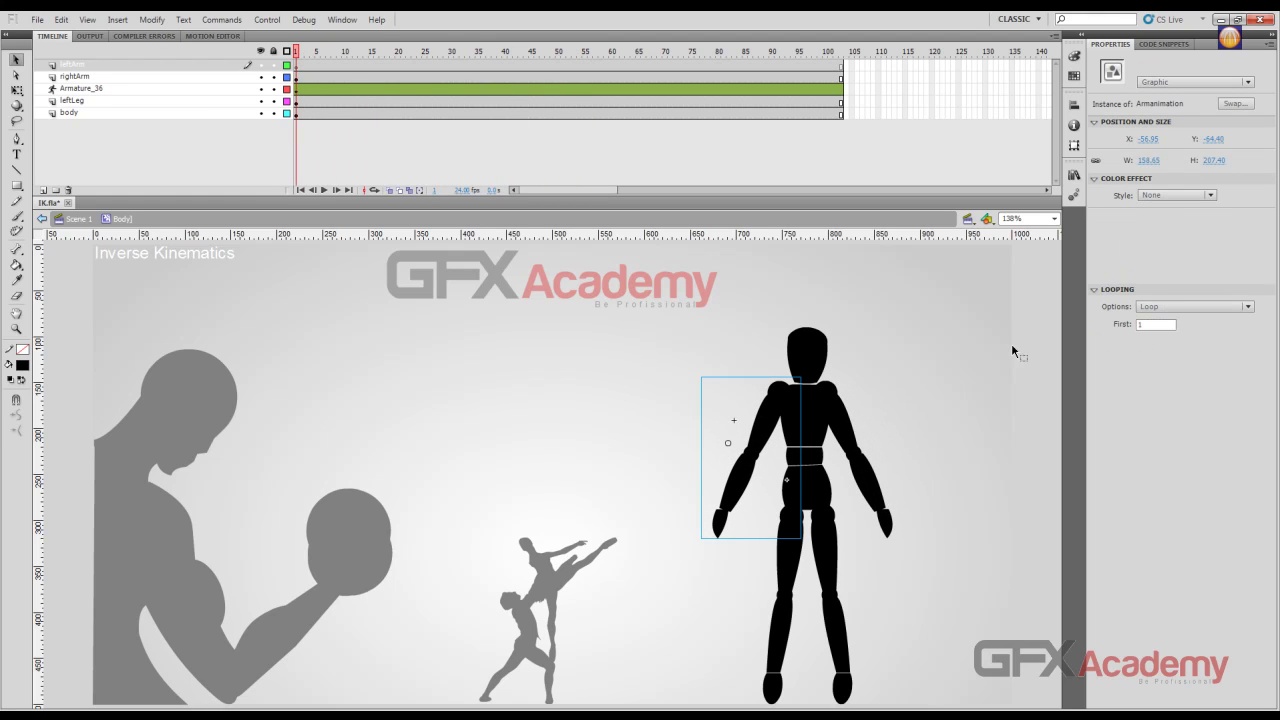
left_click(1234, 310)
left_click(1166, 322)
left_click(1156, 324)
type("3")
key("Return")
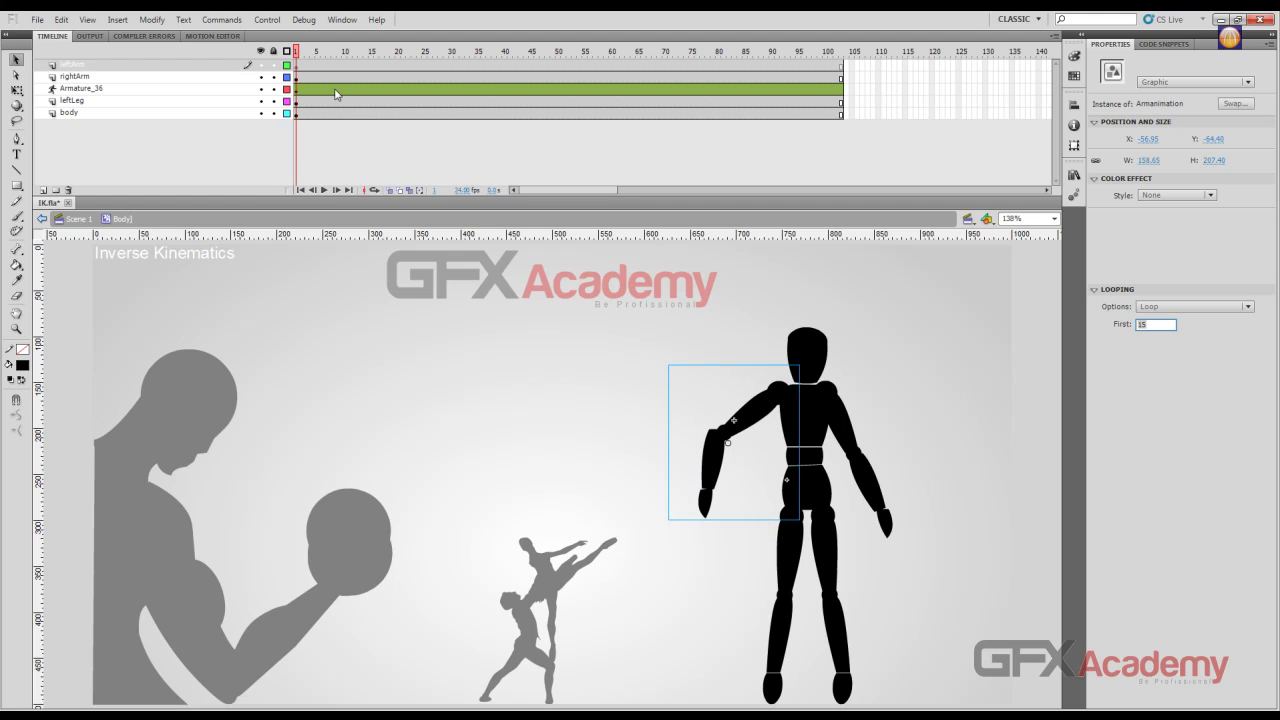
Preview the arm motion with the offset starting frame, and go back to the first frame
left_click(324, 190)
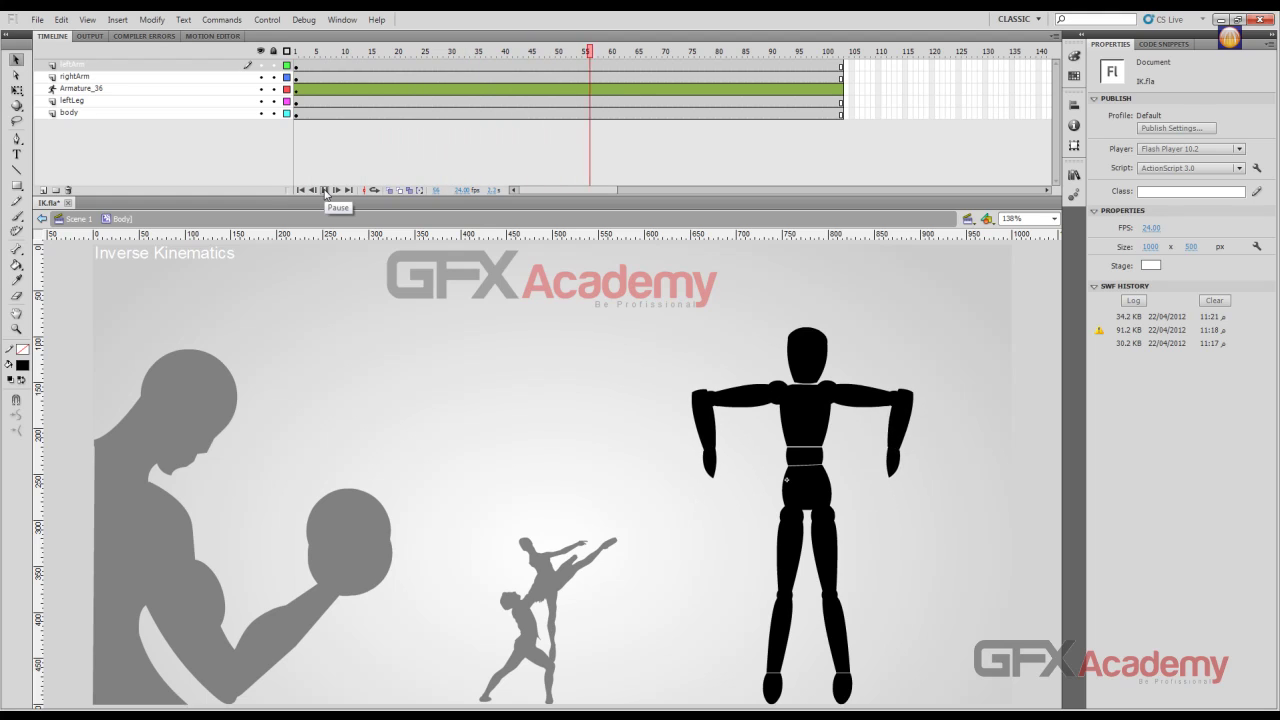
left_click(324, 190)
left_click(300, 190)
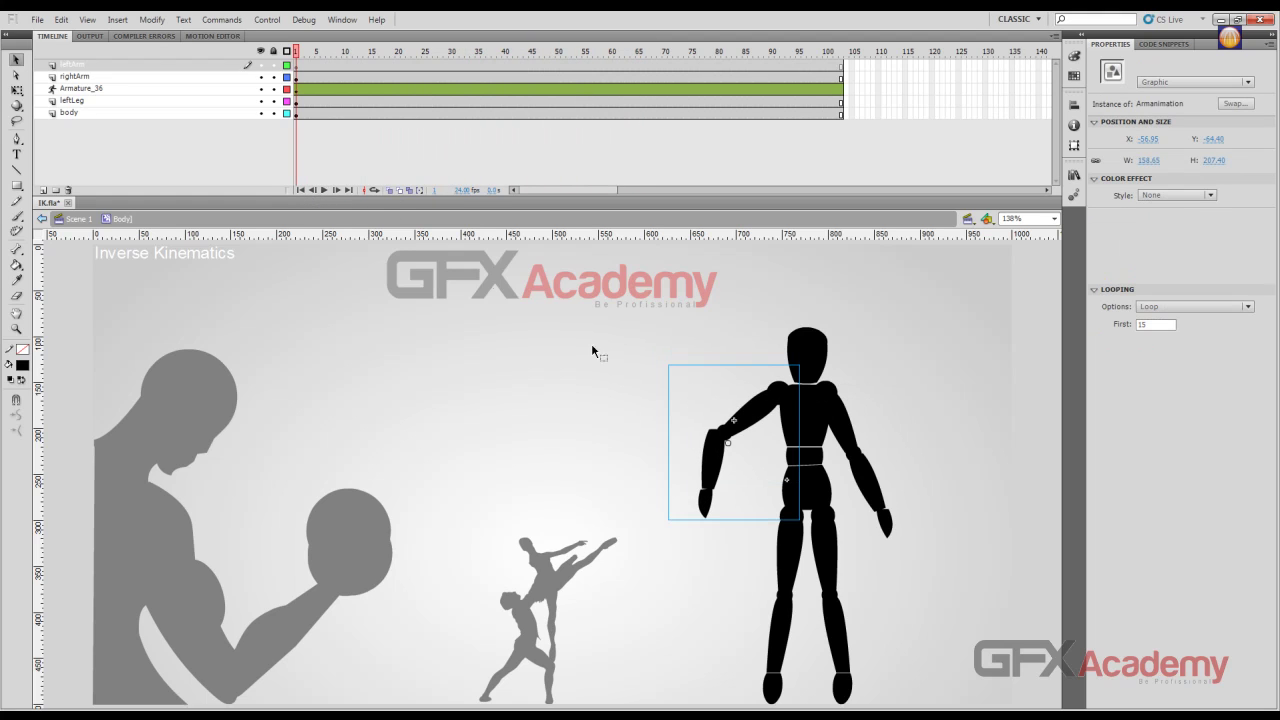
Reset the mirrored arm instance's looping first frame to 1
double_click(1156, 324)
type("1")
key("Return")
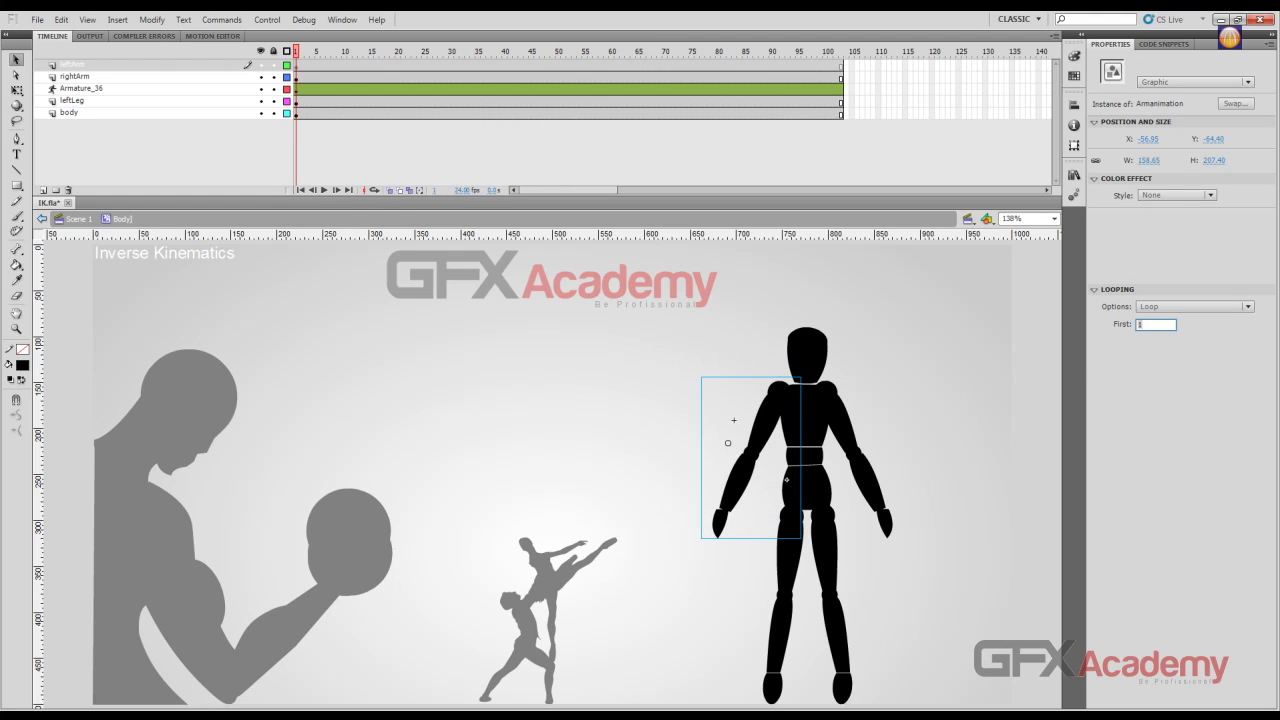
left_click(1110, 333)
Convert the Armature_36 leg layer to frame-by-frame animation
left_click_drag(340, 88, 407, 90)
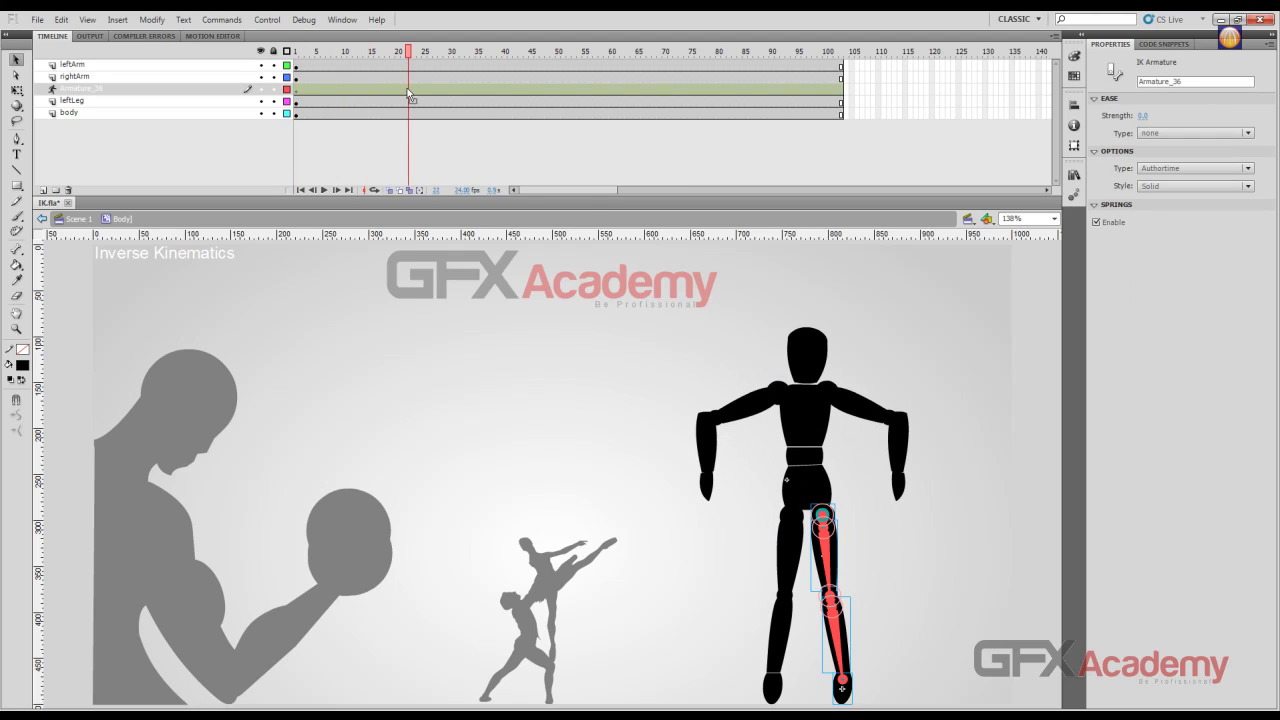
right_click(407, 90)
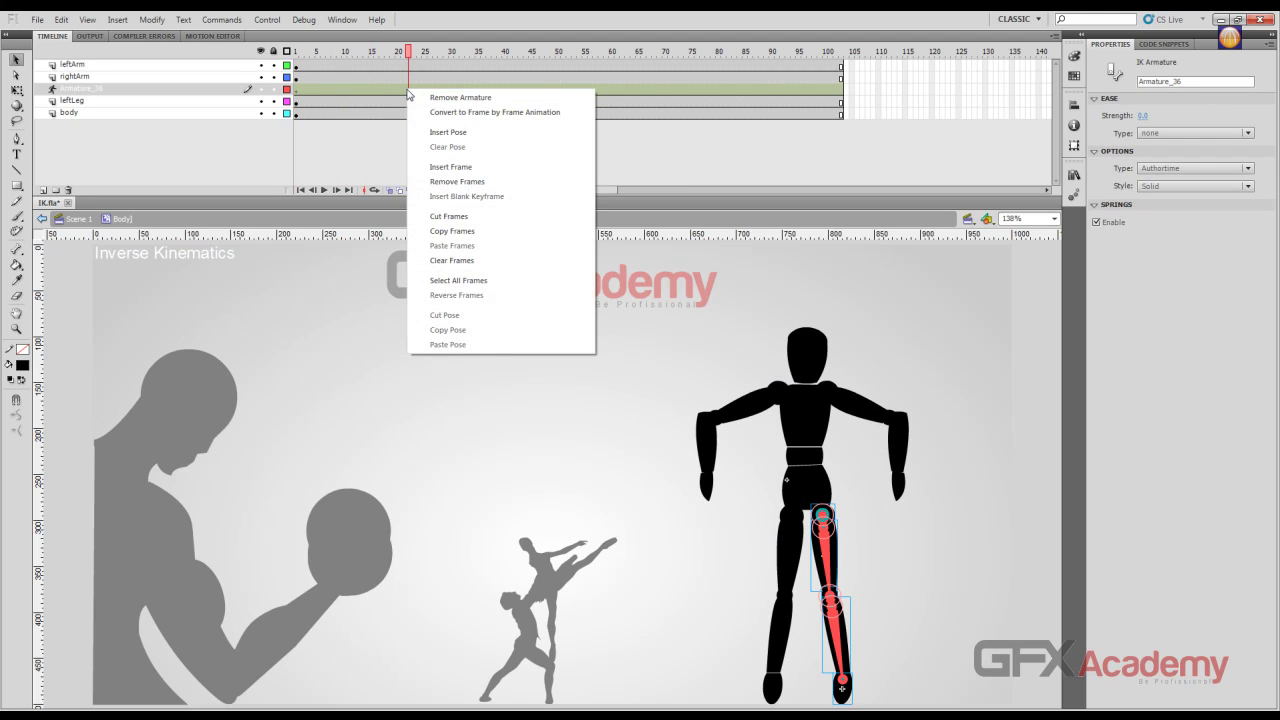
left_click(478, 113)
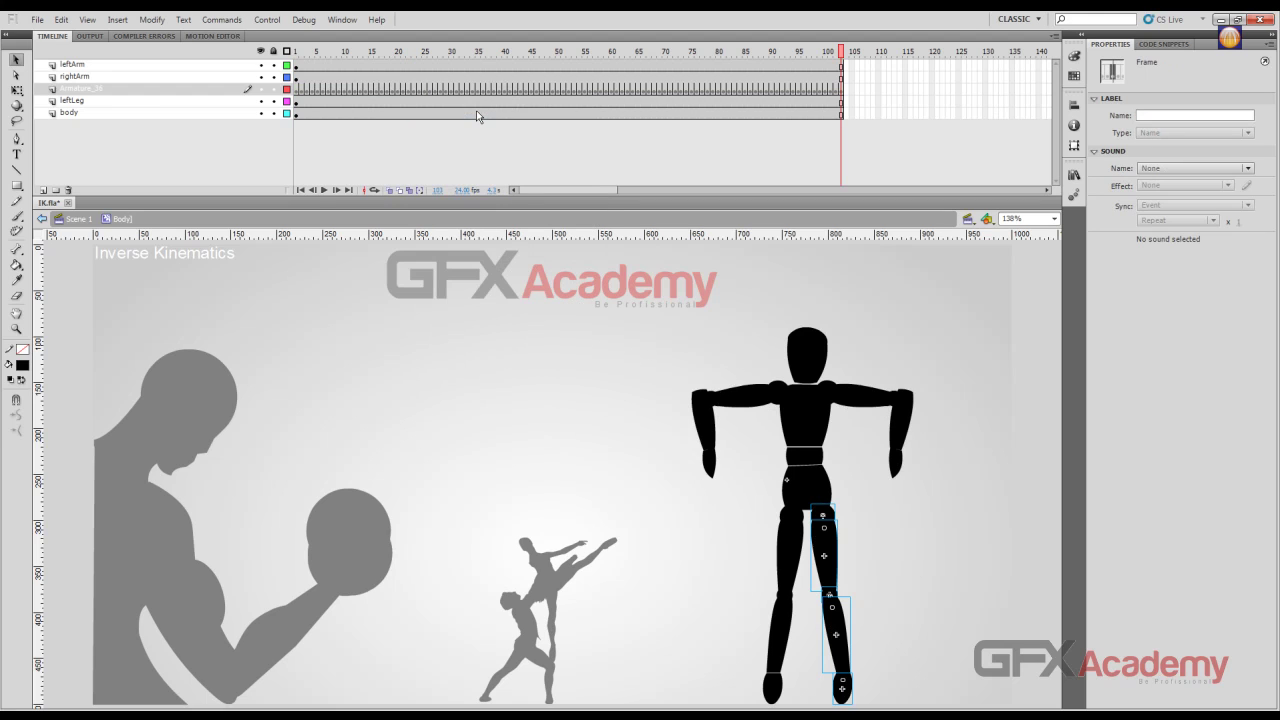
Scrub the timeline with the converted leg layer, ending at frame 1, and check the mirrored arm instance
left_click_drag(838, 47, 296, 84)
left_click(762, 430)
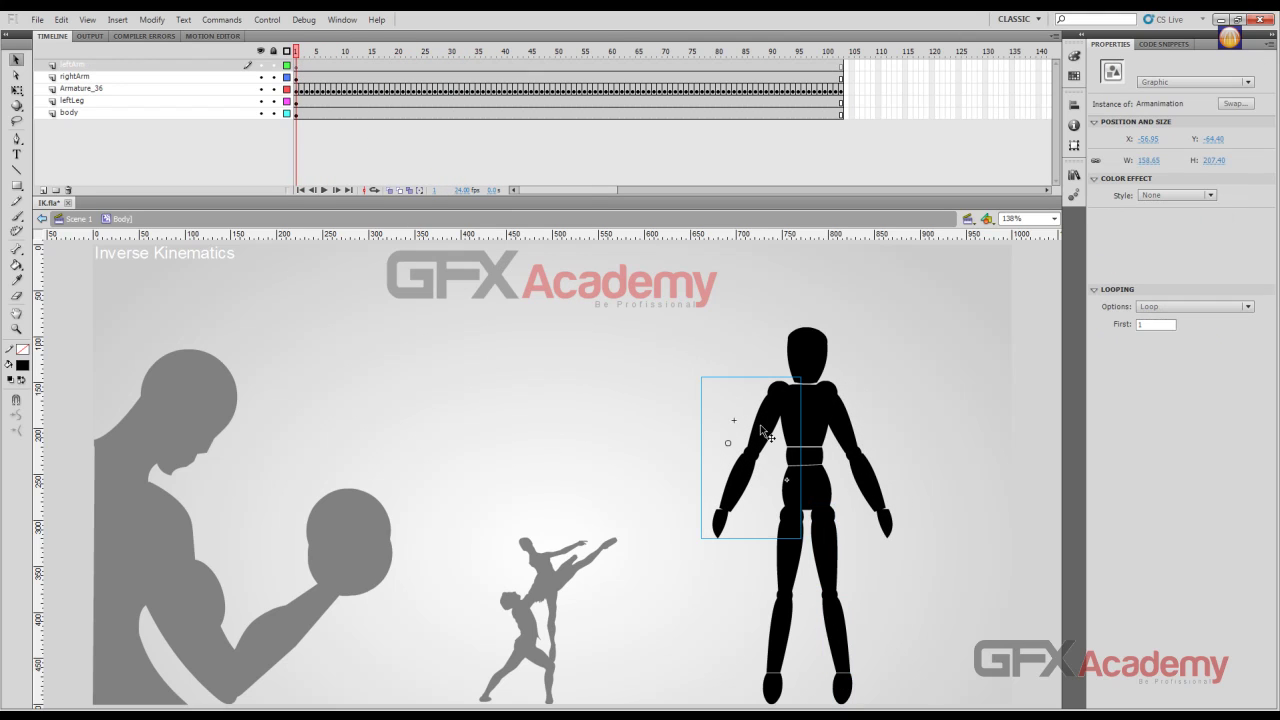
left_click(323, 53)
left_click_drag(325, 53, 296, 75)
Leave the Body] symbol and return to Scene 1
left_click(856, 316)
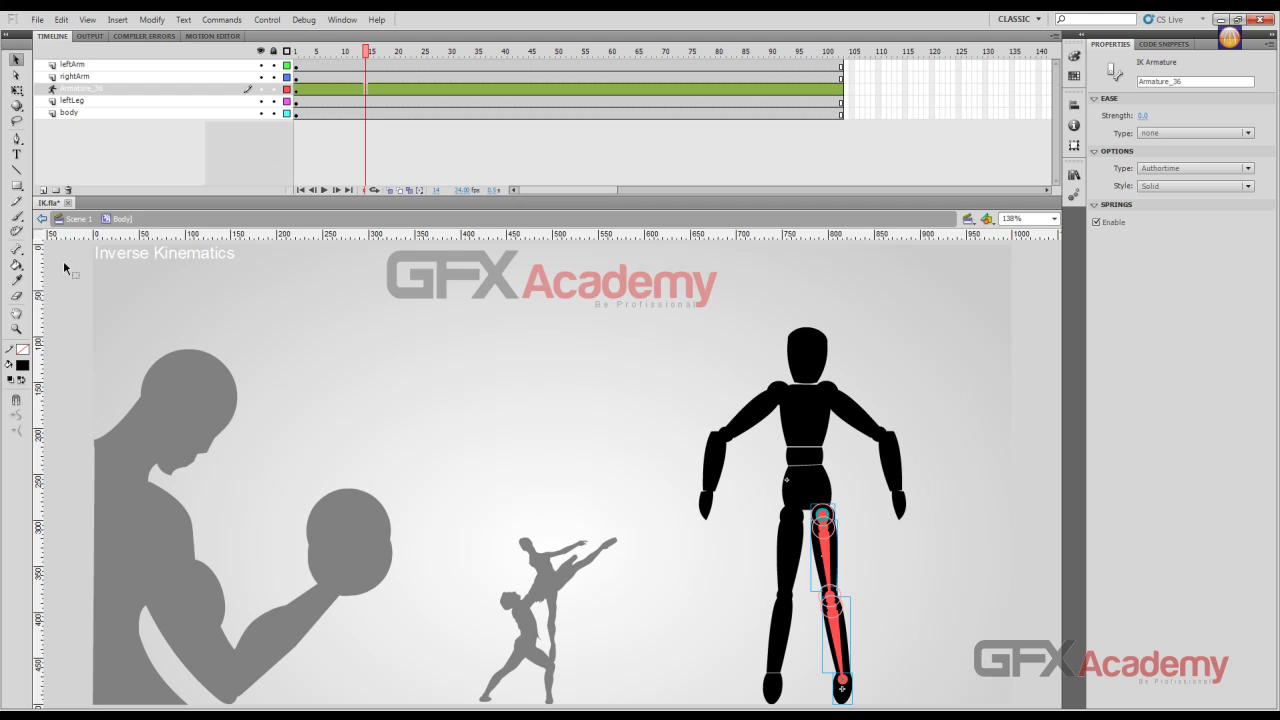
left_click(76, 221)
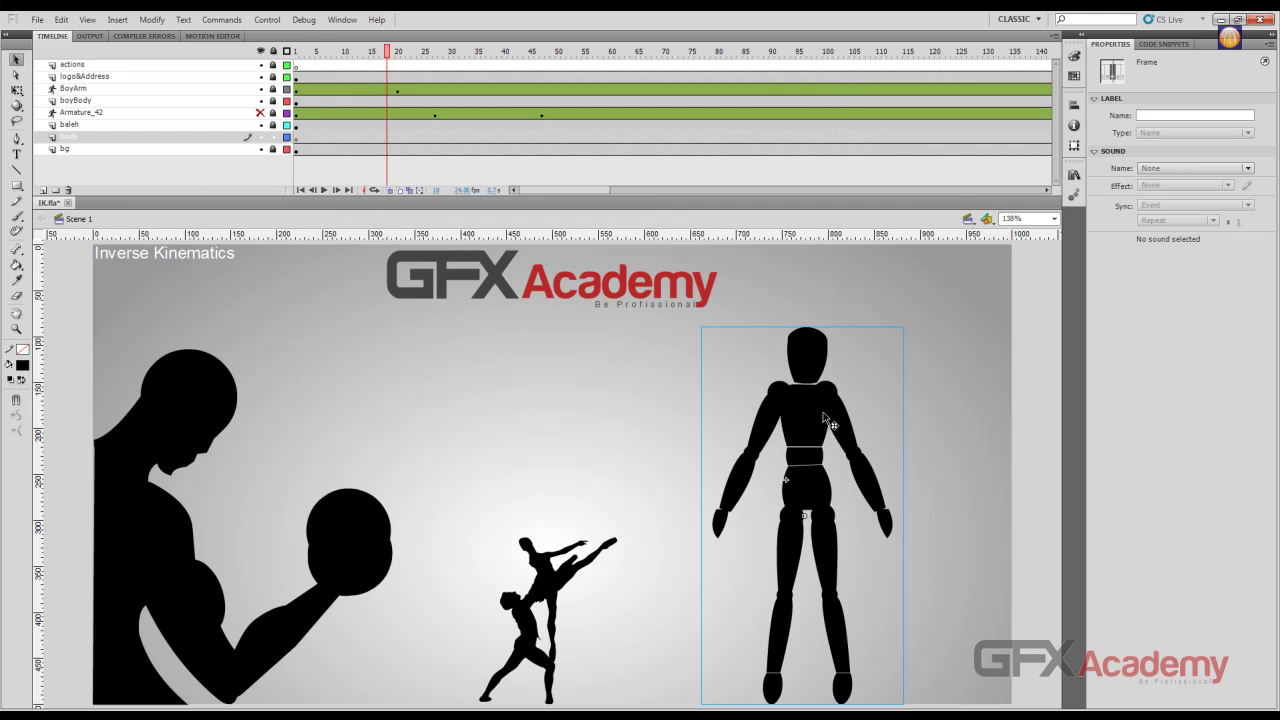